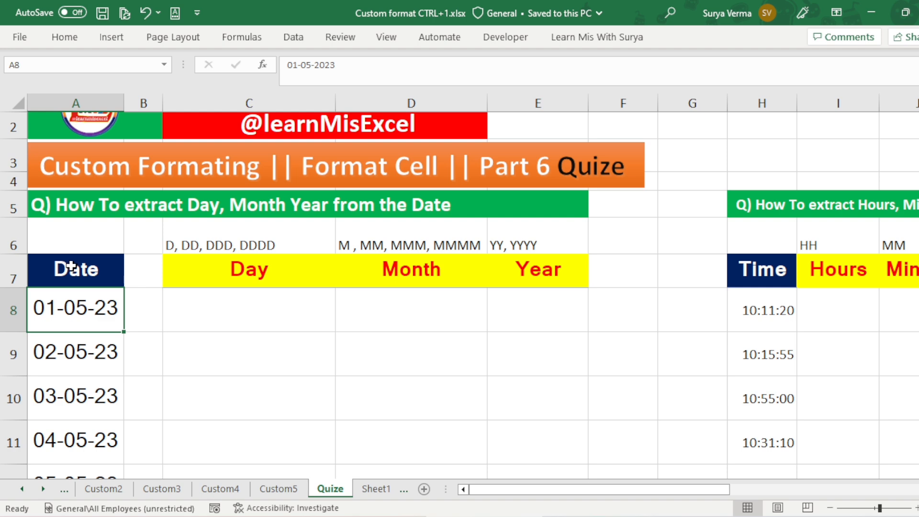
Step: Examine the dates in column A and the Day, Month and Year headings with the format codes above them
left_click_drag(682, 488, 206, 272)
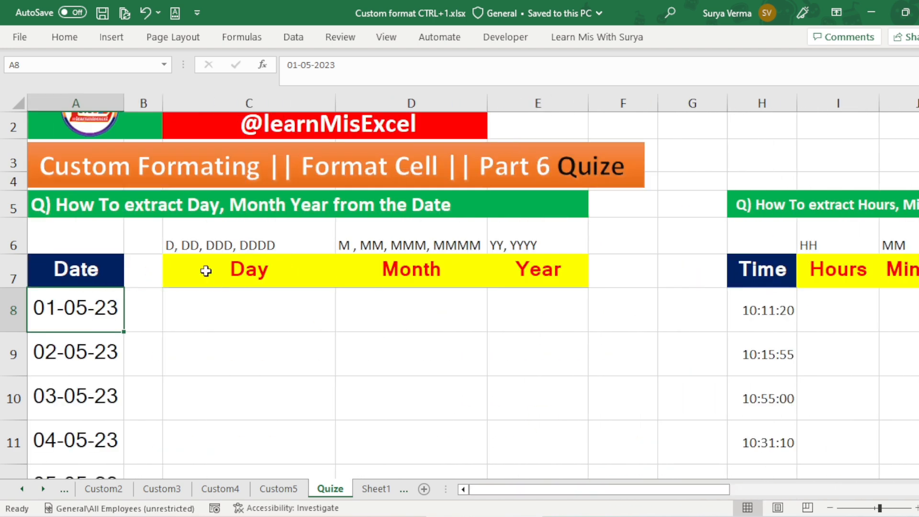
left_click(207, 271)
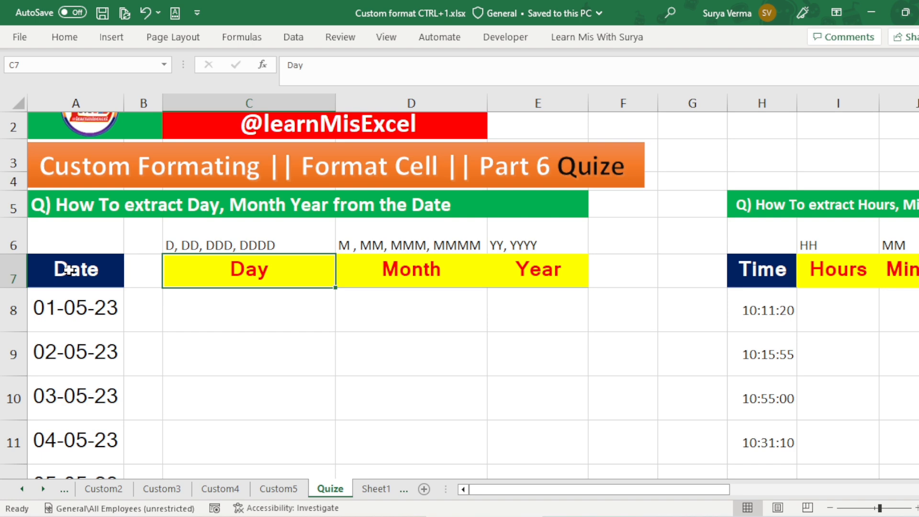
key("Left")
key("Left")
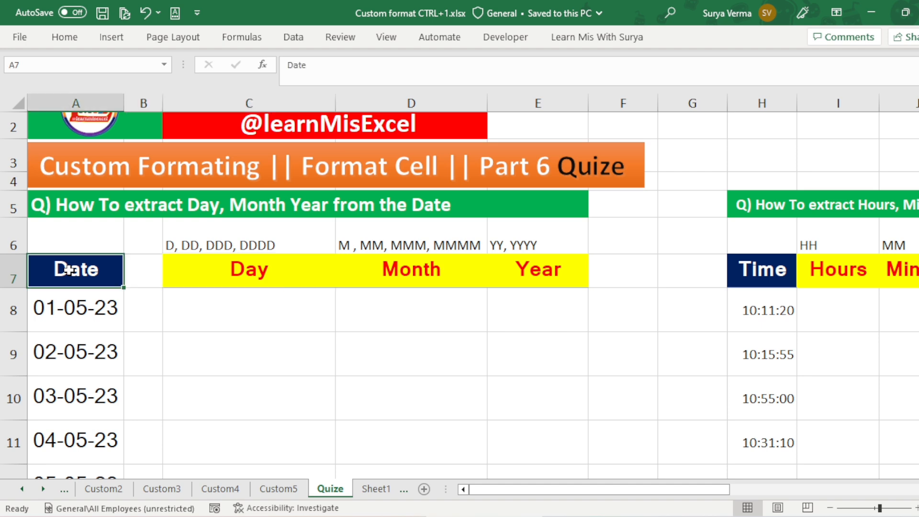
key("Down")
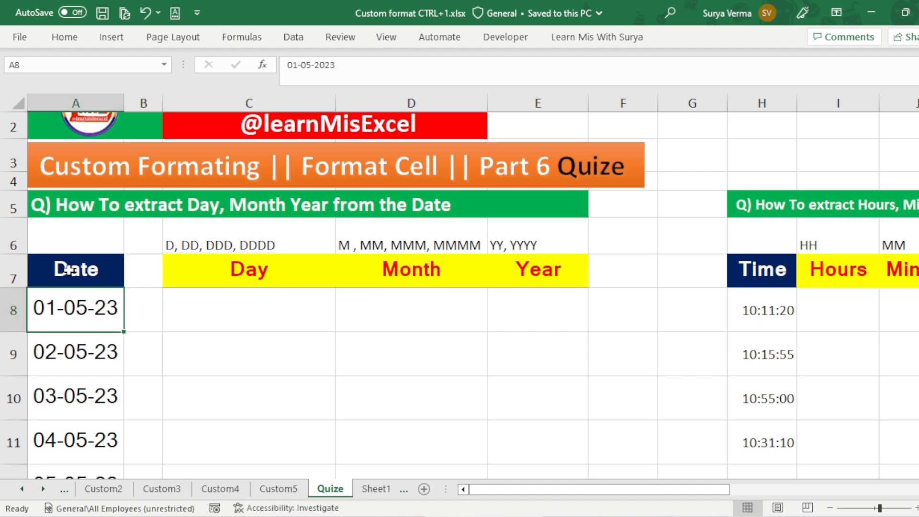
key("ctrl+Down")
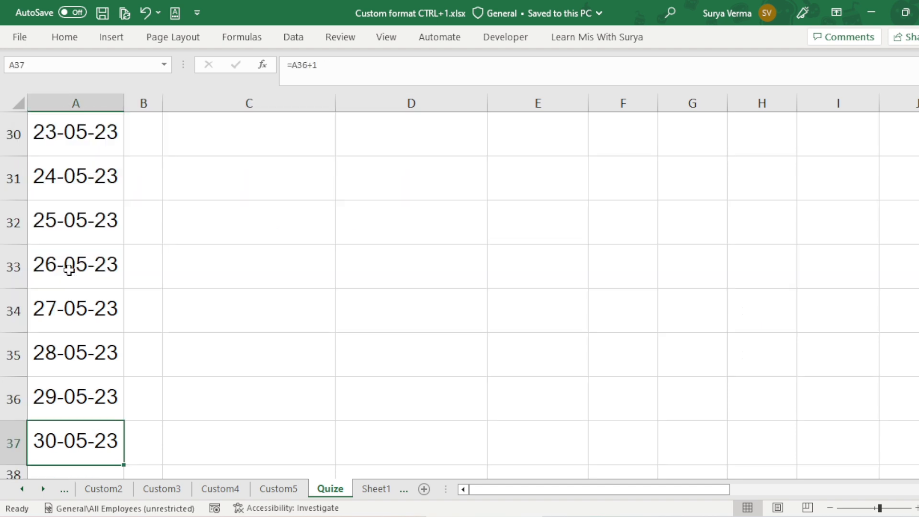
key("ctrl+Up")
key("Up")
key("Up")
key("Up")
key("Up")
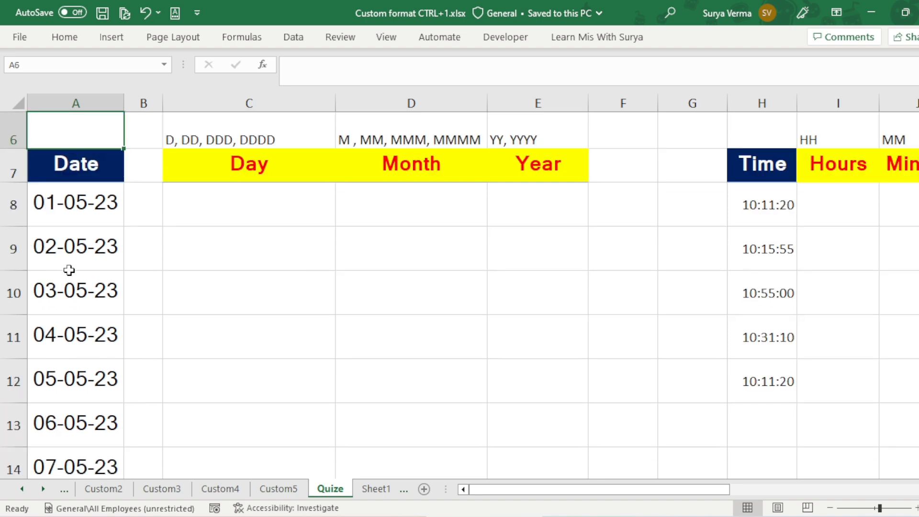
key("Down")
key("Down")
key("Down")
key("Down")
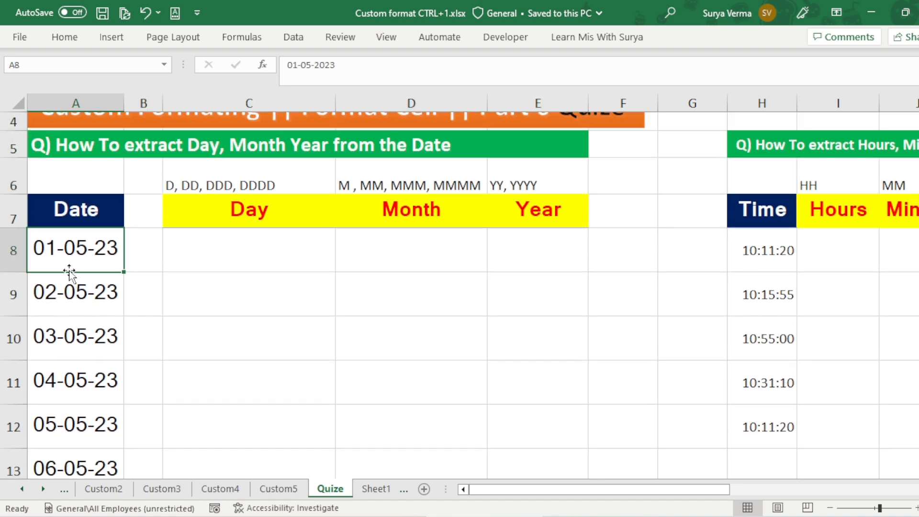
key("Right")
key("Right")
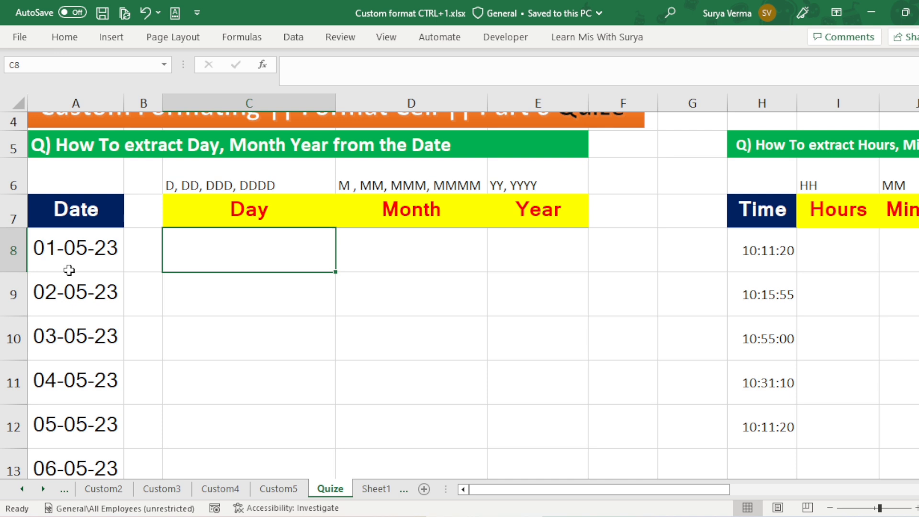
key("Up")
key("Up")
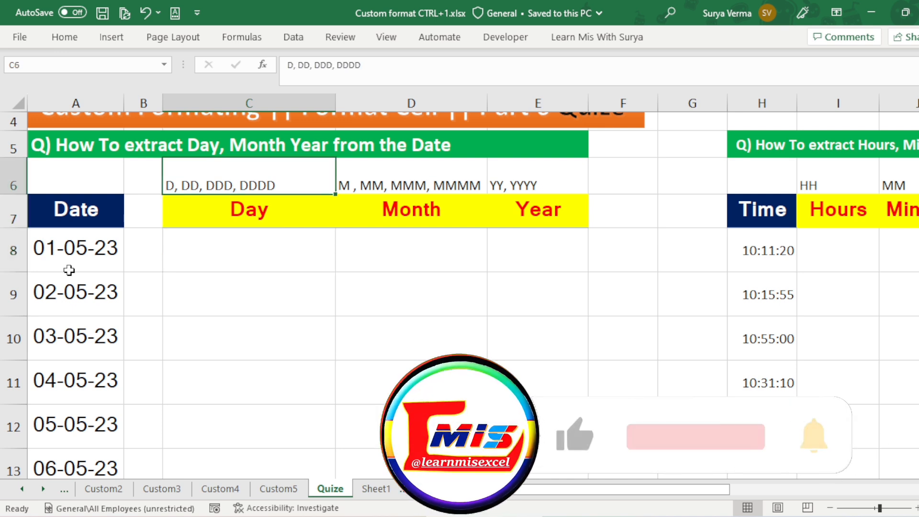
key("Down")
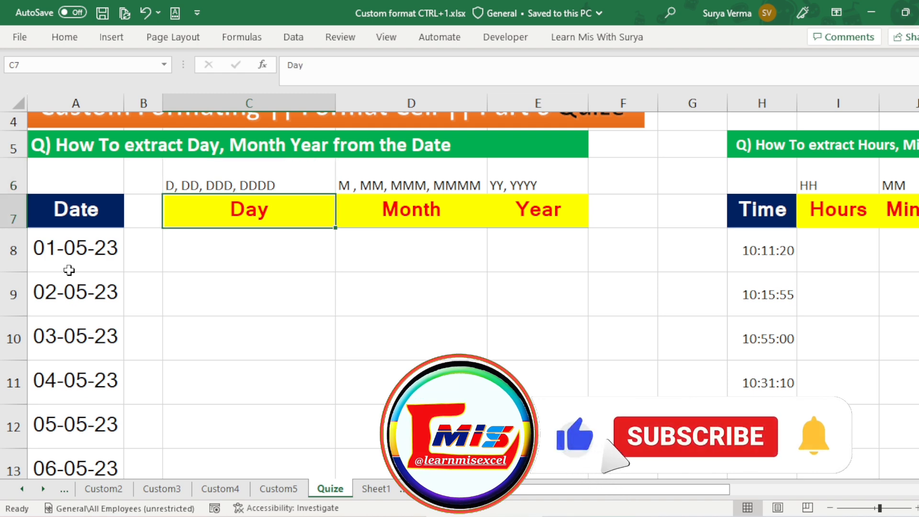
key("Down")
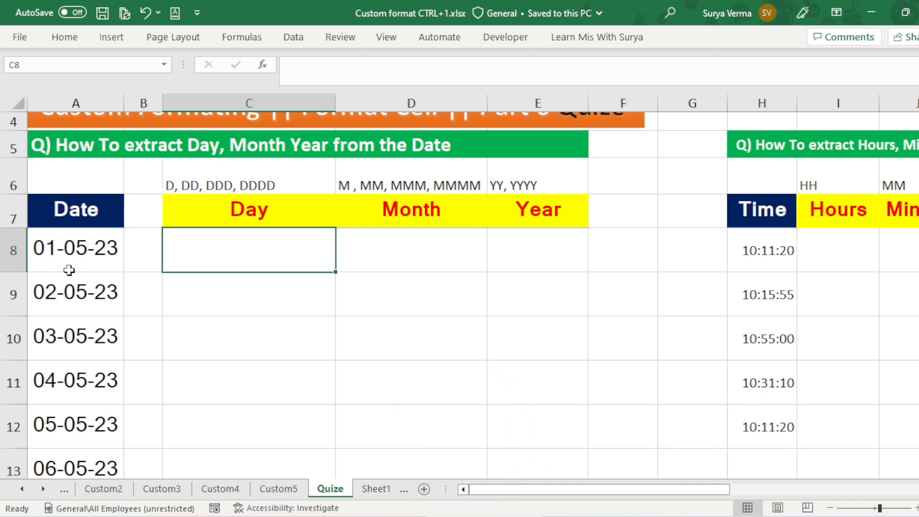
Step: Mark in red the day part of the date in A8 and the DD and DDD codes above the Day heading
left_click(69, 271)
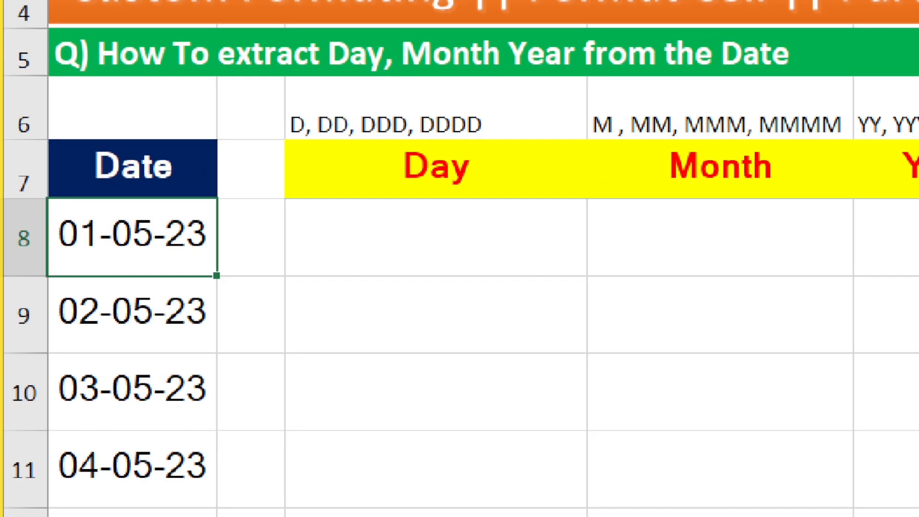
left_click_drag(53, 257, 101, 250)
left_click_drag(325, 136, 342, 138)
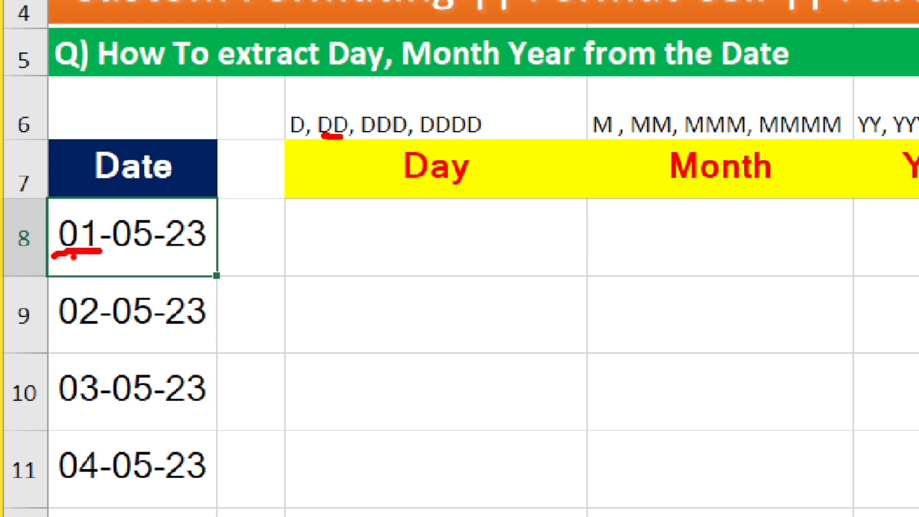
mouse_move(52, 253)
left_mouse_down()
mouse_move(114, 249)
mouse_move(74, 329)
left_mouse_up()
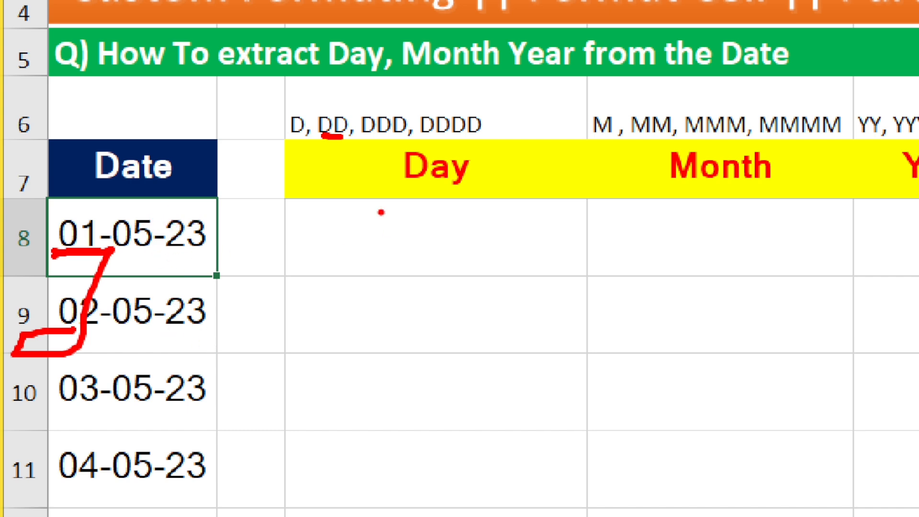
left_click_drag(366, 140, 402, 137)
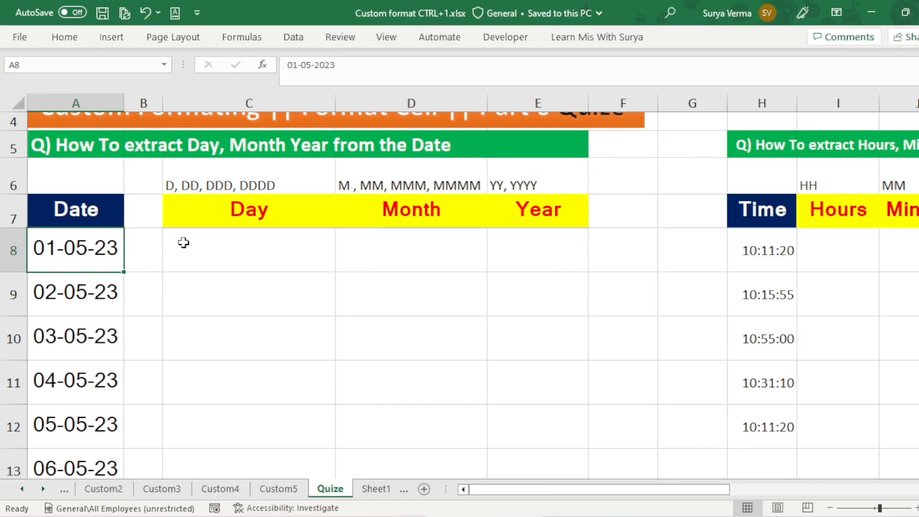
Step: Apply the custom number format D to the empty Day cells C8:C37
left_click(183, 243)
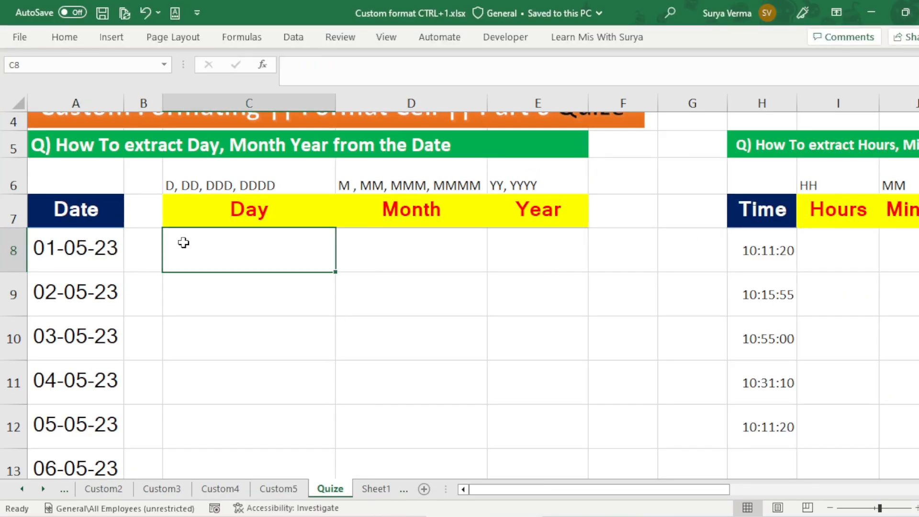
key("Left")
key("Left")
key("ctrl+Down")
key("Down")
key("Up")
key("Right")
key("Right")
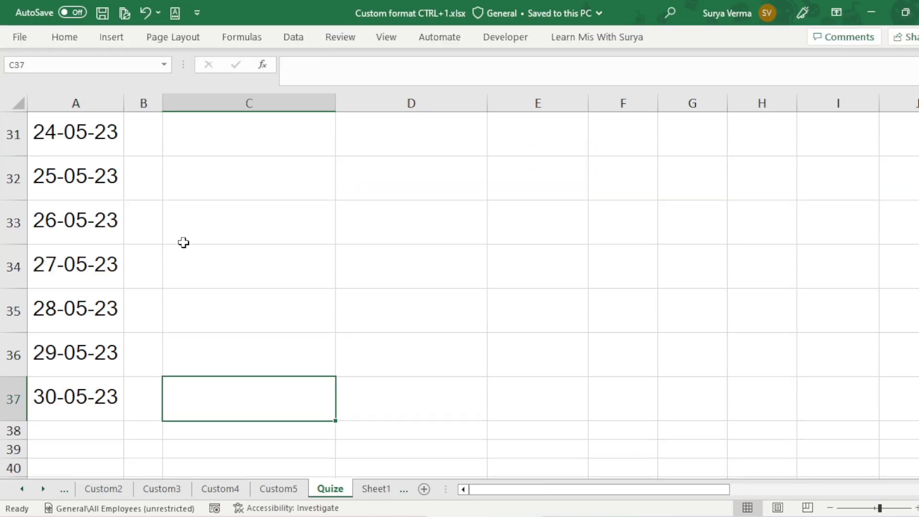
key("ctrl+shift+Up")
key("shift+Down")
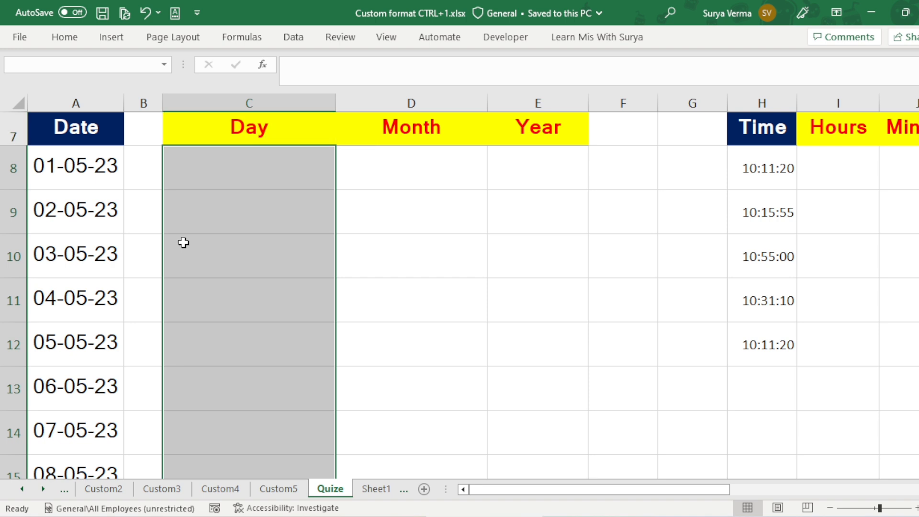
key("ctrl+1")
left_click(522, 260)
left_click(633, 196)
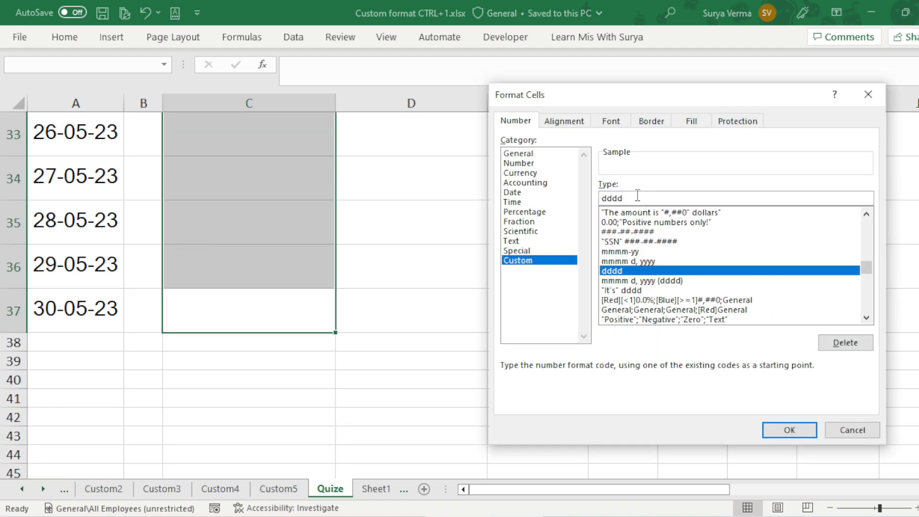
key("BackSpace")
key("BackSpace")
key("BackSpace")
key("BackSpace")
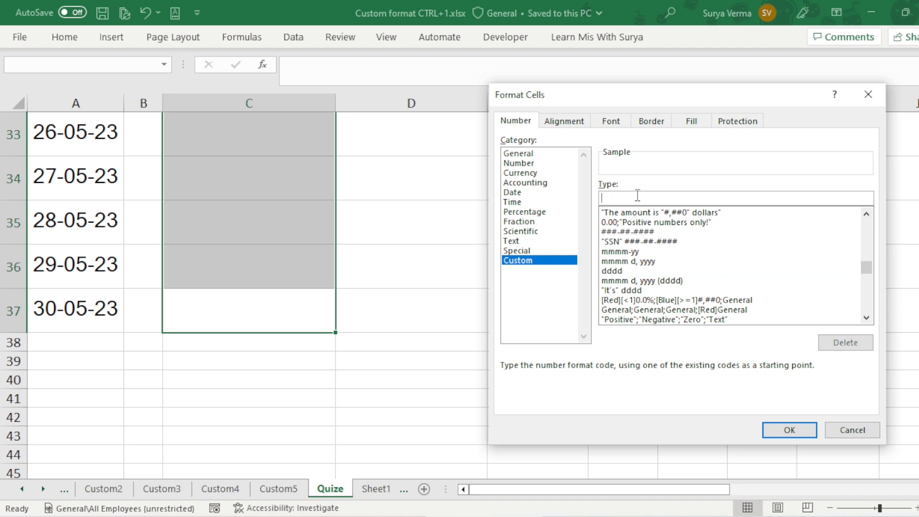
type("D")
key("Return")
Step: Enter the formula =A8 in cell C8 to reference the first date
key("Up")
key("Up")
key("ctrl+Up")
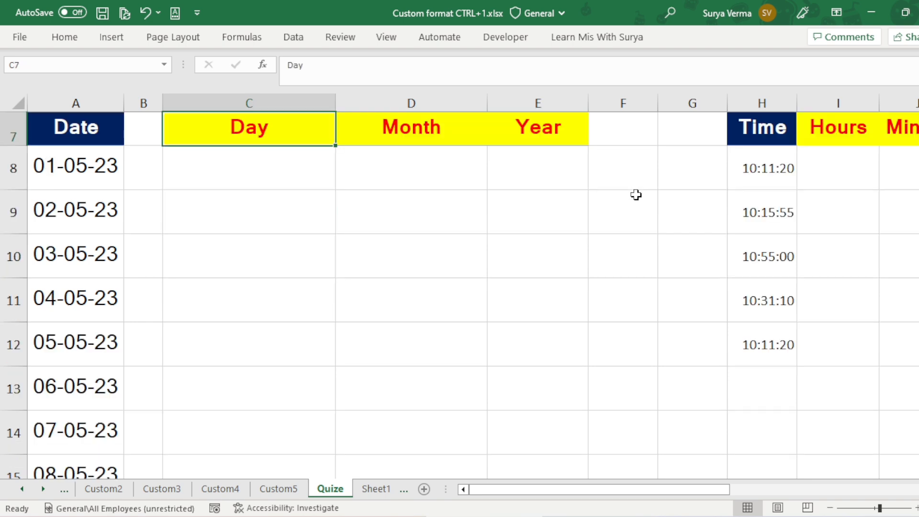
key("Down")
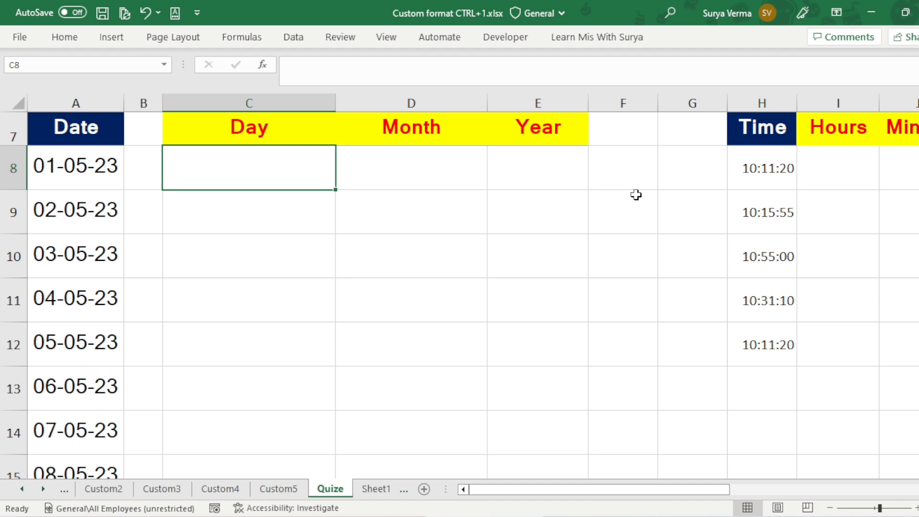
type("=")
key("Left")
key("Left")
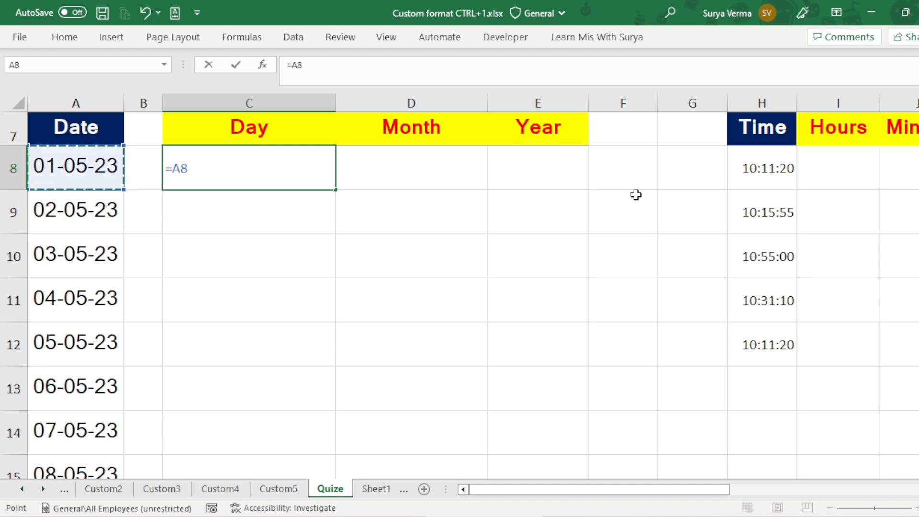
key("Return")
key("Up")
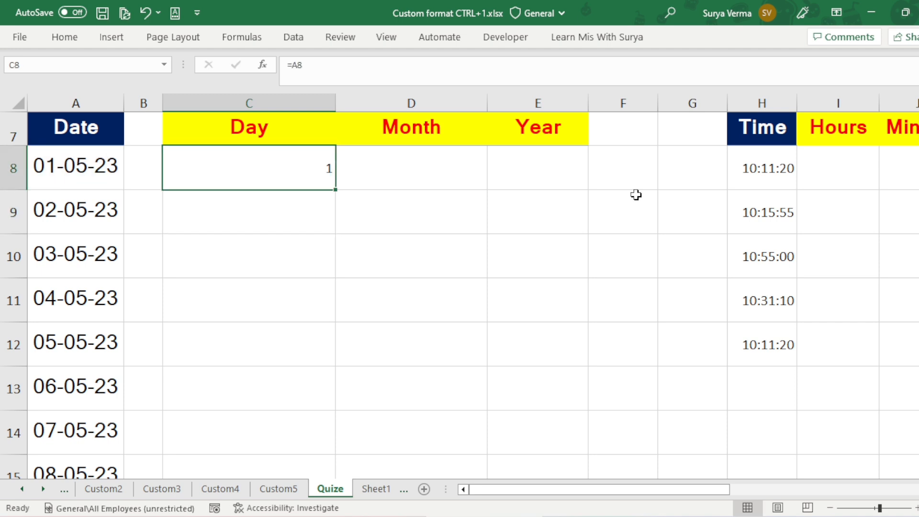
Step: Fill the C8 formula down the Day column through C37, the row of the last date
key("Left")
key("Left")
key("ctrl+Down")
key("Up")
key("Right")
key("Right")
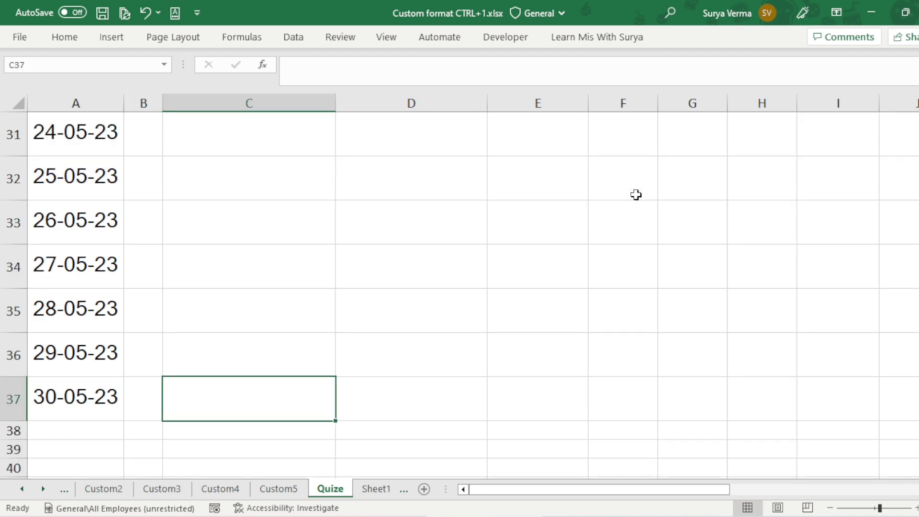
key("ctrl+shift+Up")
key("ctrl+d")
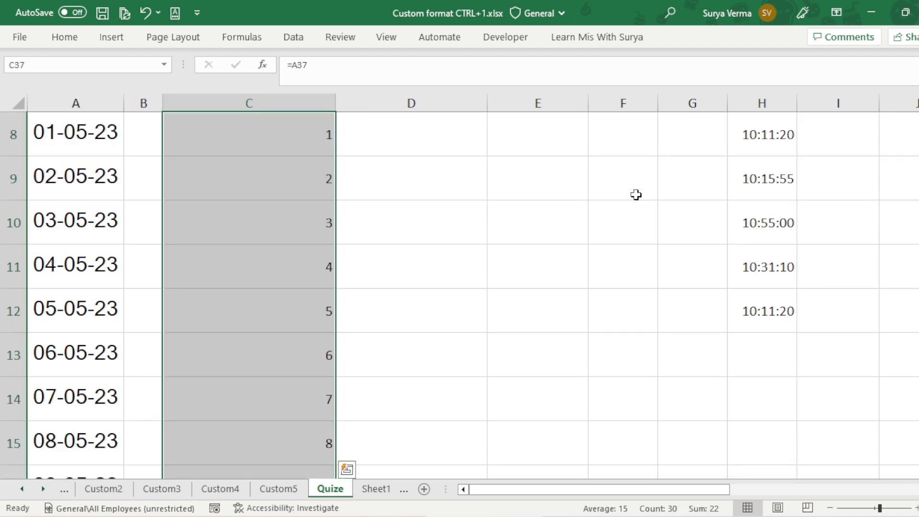
key("ctrl+Up")
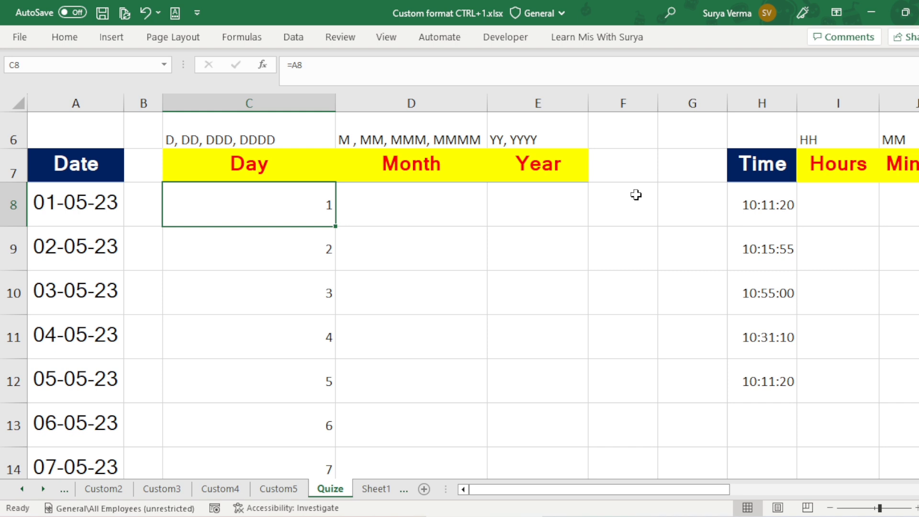
Step: Change the custom number format of the Day cells C8:C37 to dd
key("Down")
key("Down")
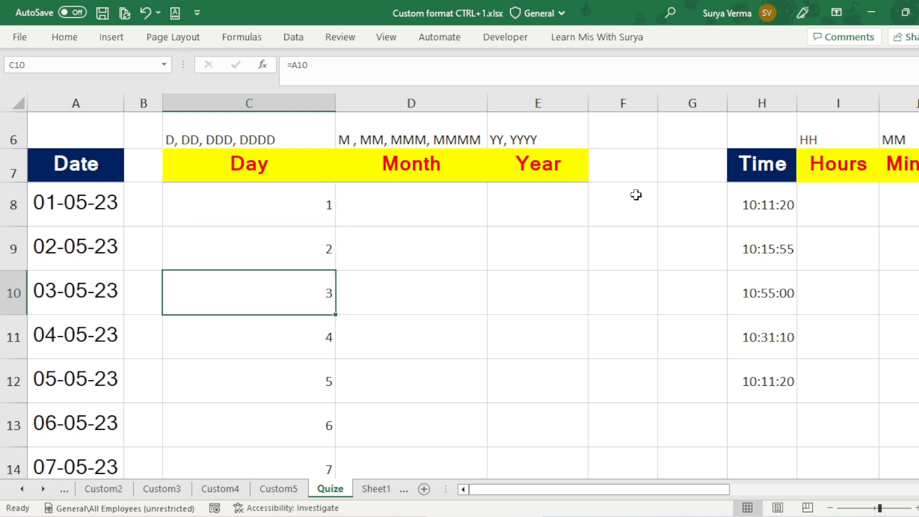
key("Down")
key("Up")
key("Up")
key("Up")
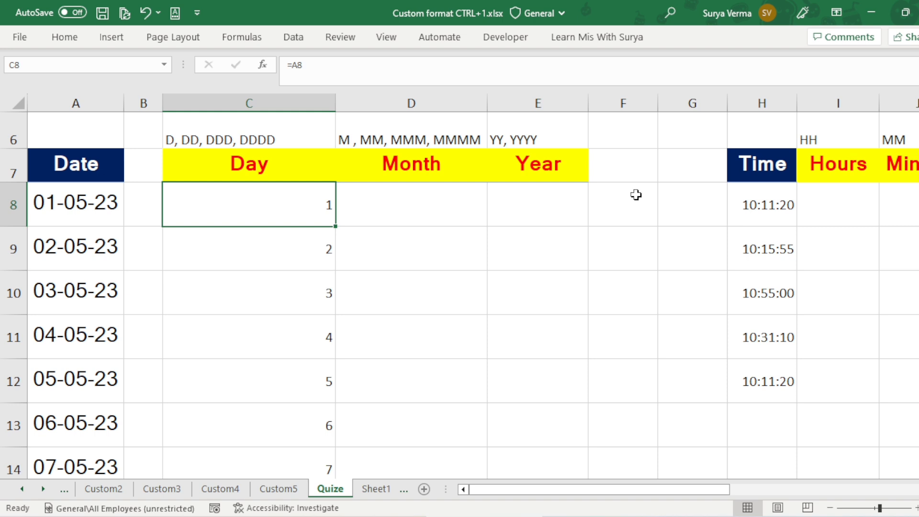
key("ctrl+shift+Down")
key("ctrl+BackSpace")
key("ctrl+1")
left_click(639, 197)
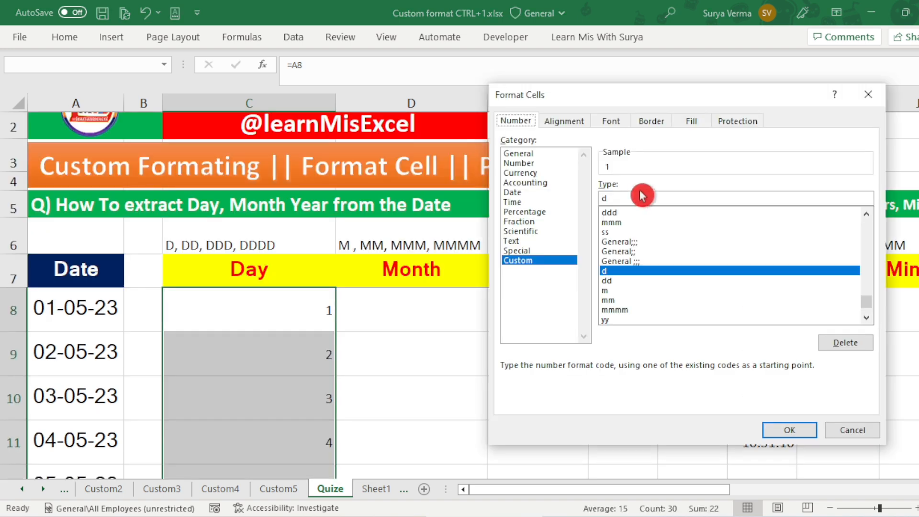
type("d")
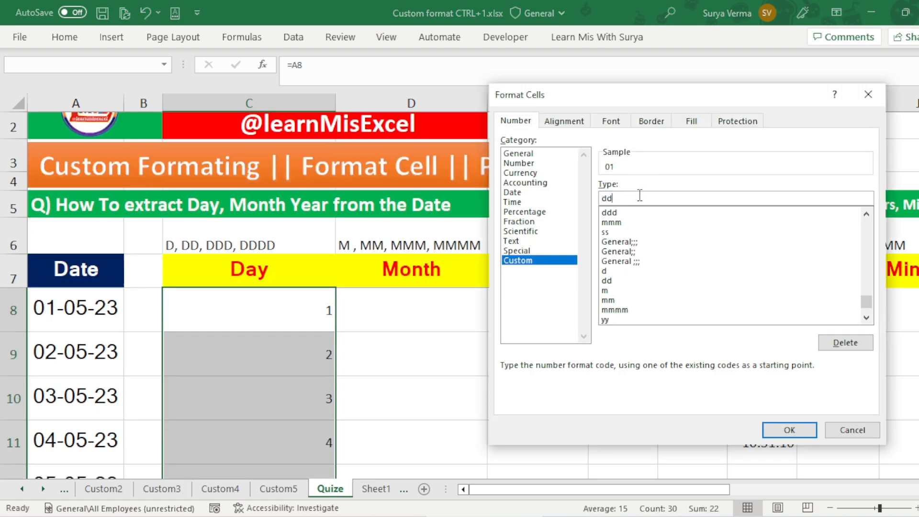
key("Return")
Step: Change the custom number format of the Day cells C8:C37 to ddd
key("Up")
key("Down")
key("ctrl+Down")
key("ctrl+Up")
key("Up")
key("Down")
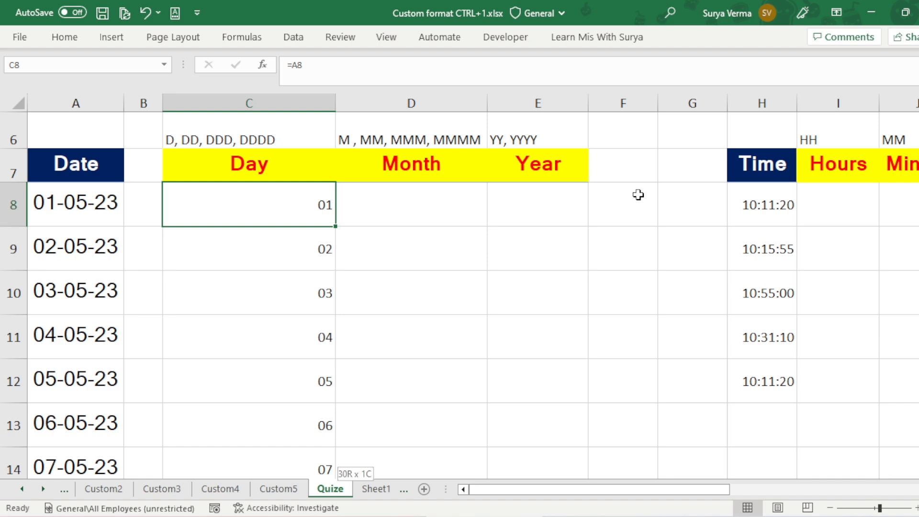
key("ctrl+shift+Down")
scroll(639, 195, "up", 9)
key("ctrl+1")
left_click(640, 196)
type("ddd")
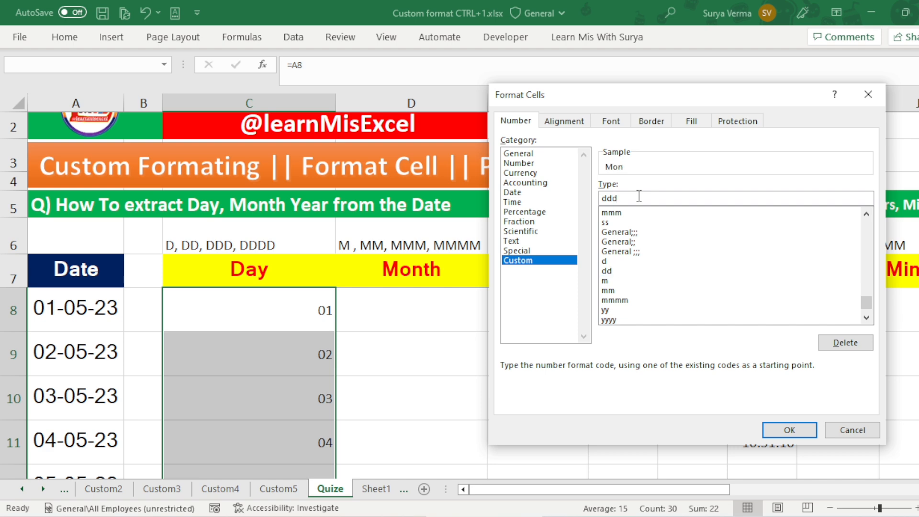
key("Return")
Step: Review the reformatted cells of the Day column against the dates in column A
key("Up")
key("Down")
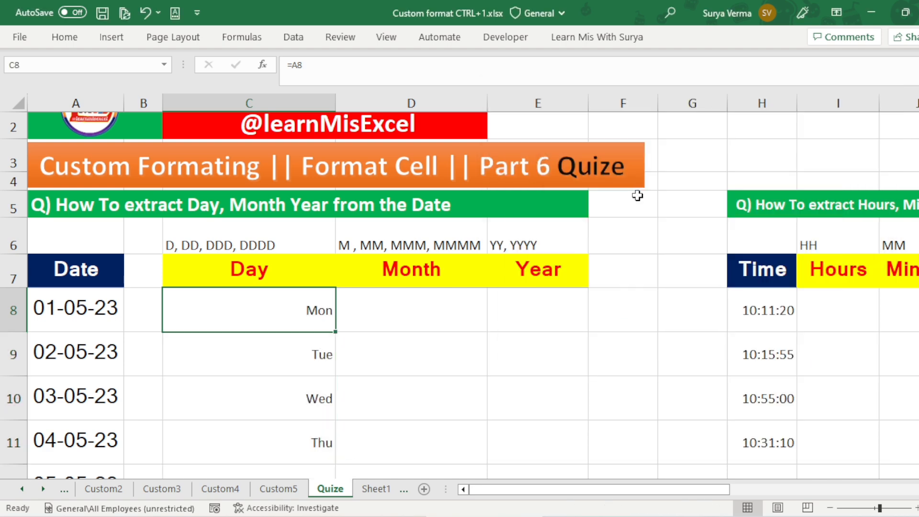
key("Down")
key("Down")
key("Up")
Step: Change the custom number format of the Day cells C8:C37 to dddd
key("Up")
key("Up")
key("Down")
key("Down")
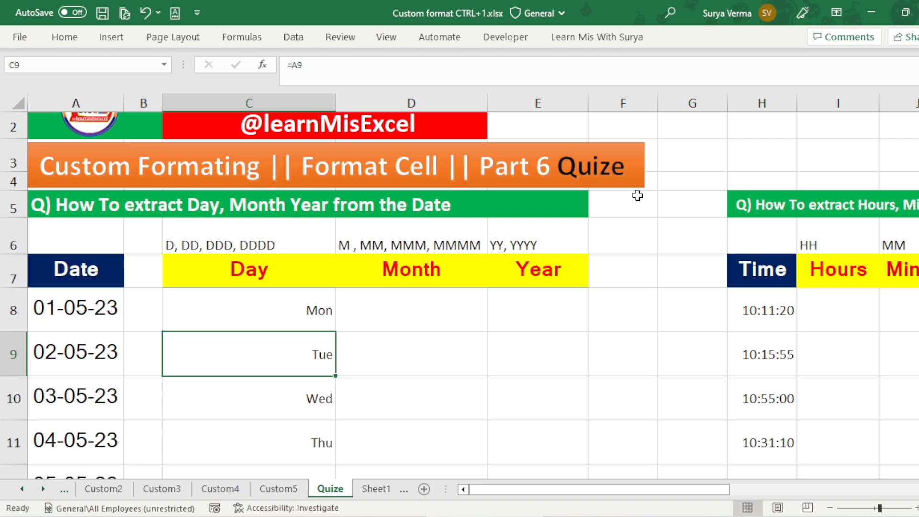
key("ctrl+Down")
key("Up")
key("ctrl+Up")
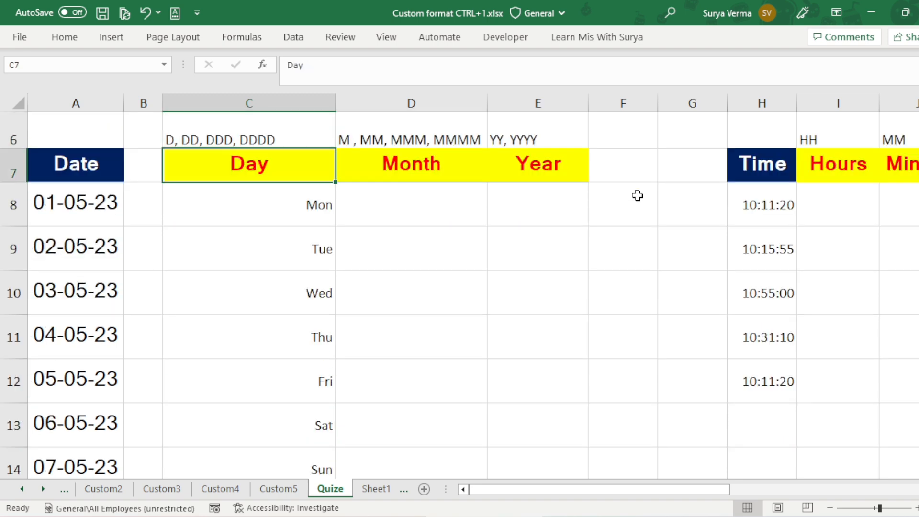
key("Down")
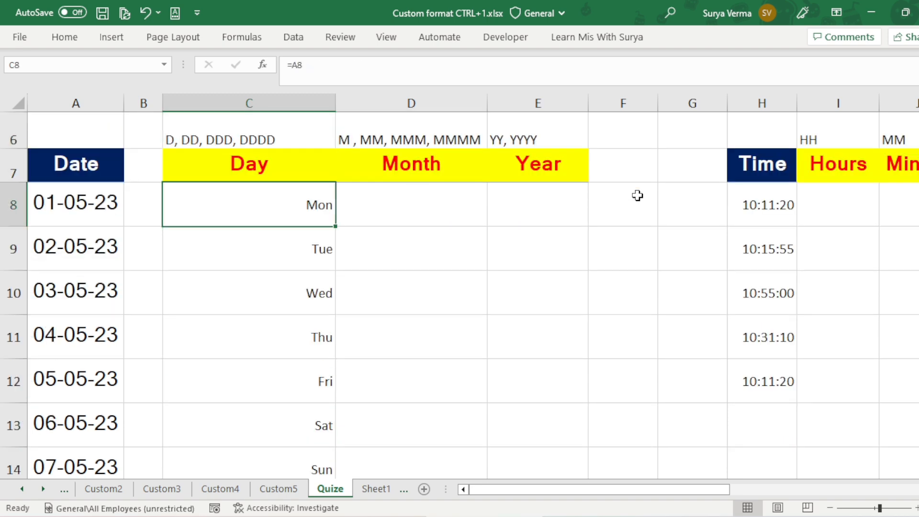
key("ctrl+shift+Down")
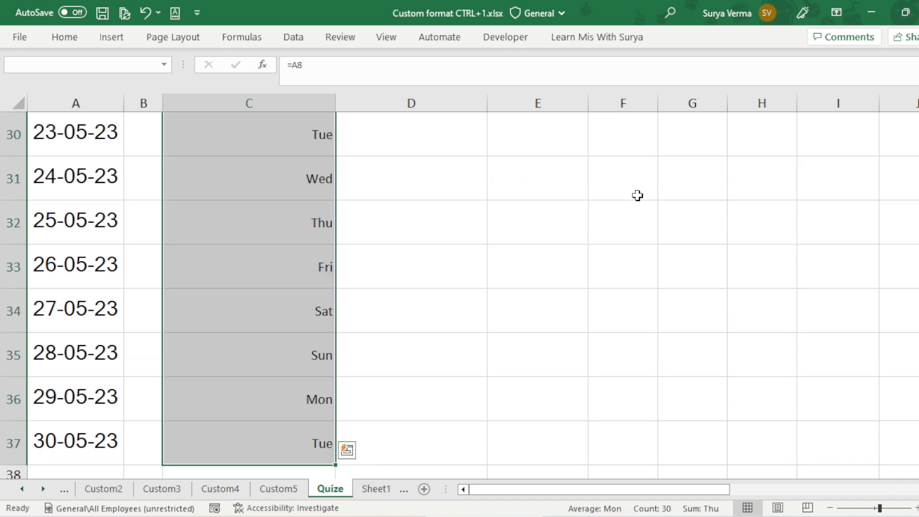
key("ctrl+1")
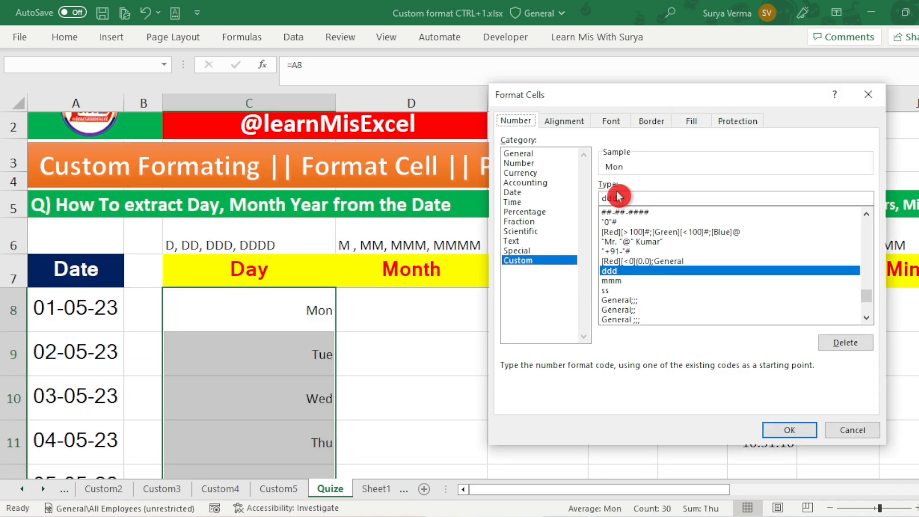
left_click(637, 201)
type("d")
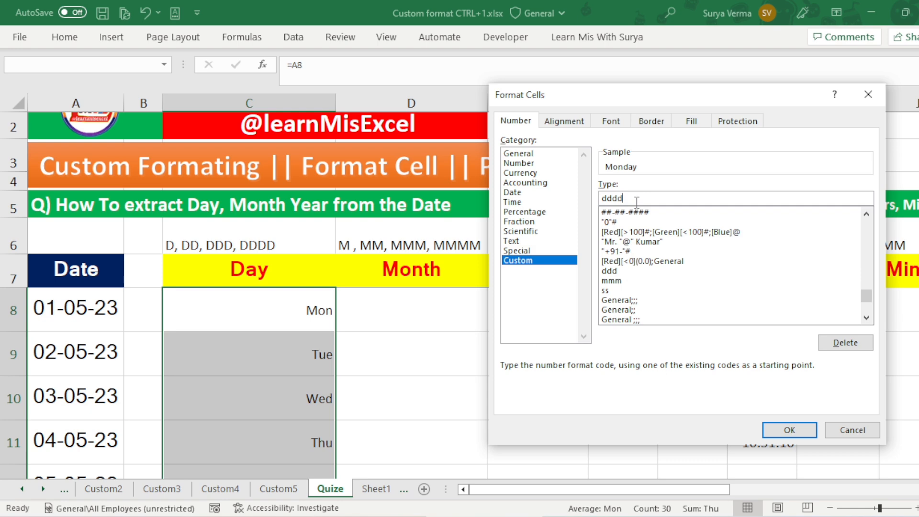
key("Return")
left_click(297, 311)
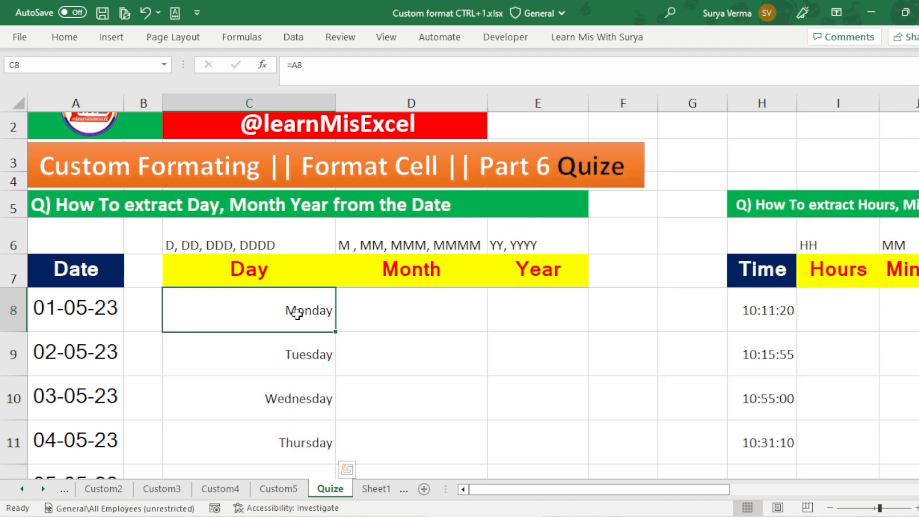
Step: Review the reformatted Day cells and the format codes listed in row 6 above Day, Month and Year
key("Down")
key("Down")
key("Up")
key("Up")
key("Up")
key("Up")
key("Down")
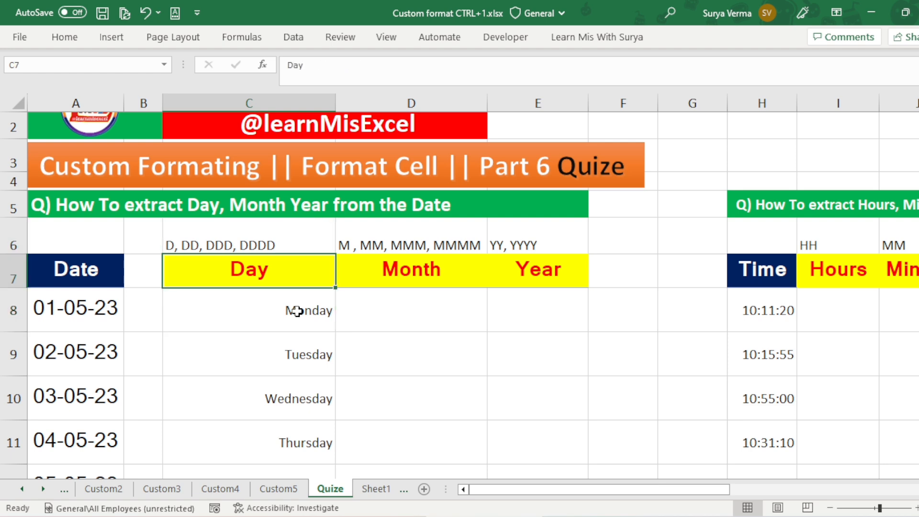
key("Right")
key("Up")
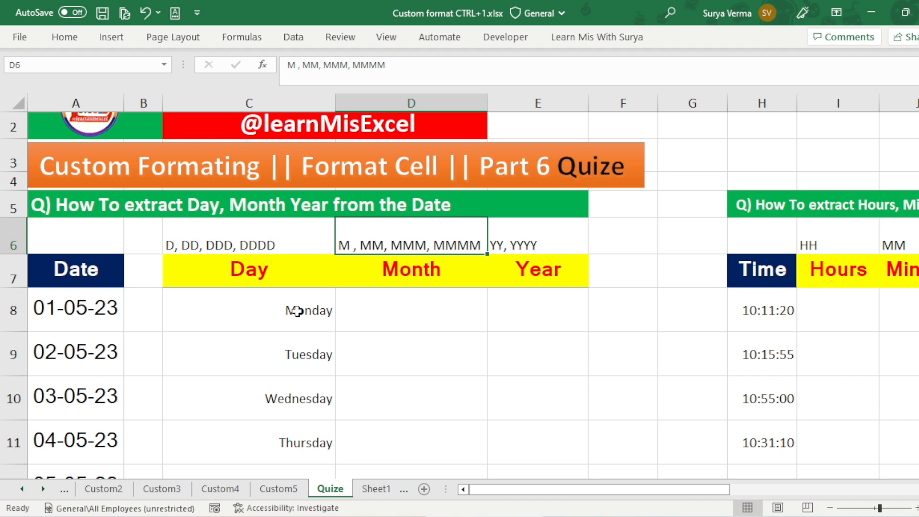
key("Right")
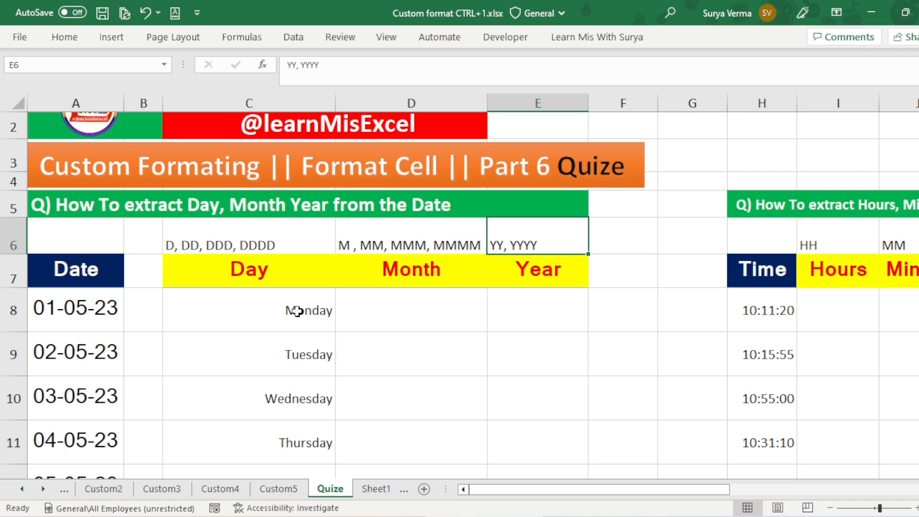
key("Down")
key("Left")
Step: Set the custom number format of the empty Month cells D8:D37 to m
left_click(296, 311)
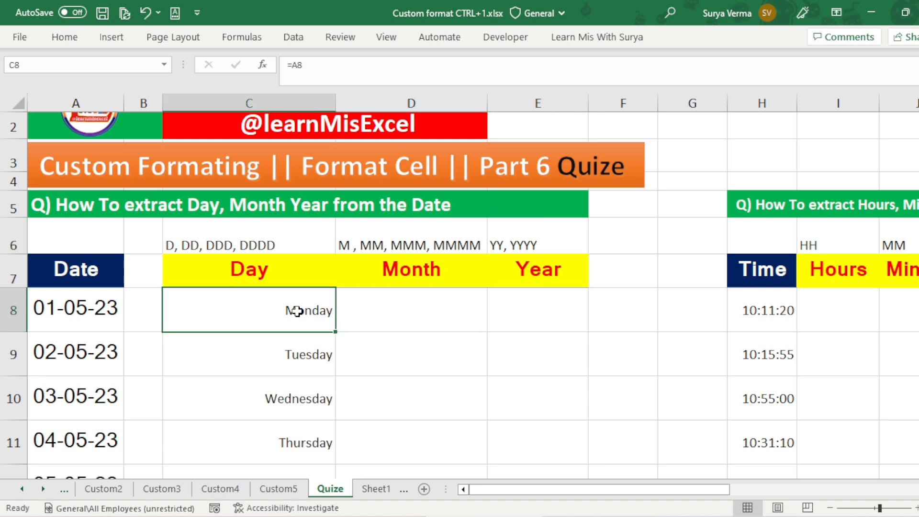
key("ctrl+Down")
key("Right")
key("ctrl+shift+Up")
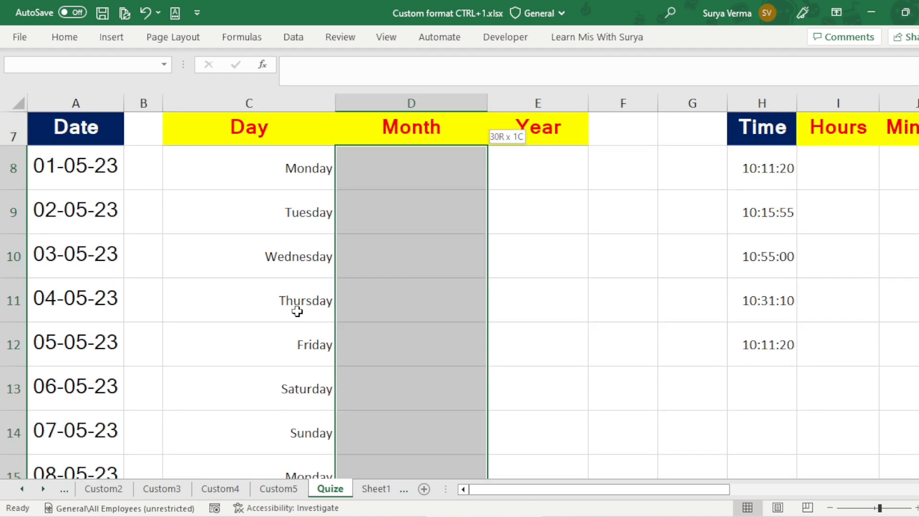
key("ctrl+1")
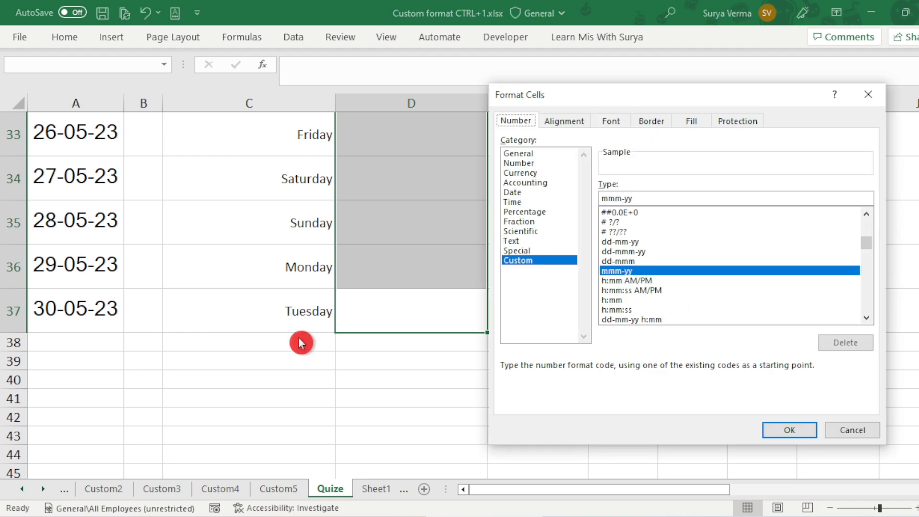
left_click(646, 198)
key("BackSpace")
key("BackSpace")
key("BackSpace")
key("BackSpace")
key("BackSpace")
key("BackSpace")
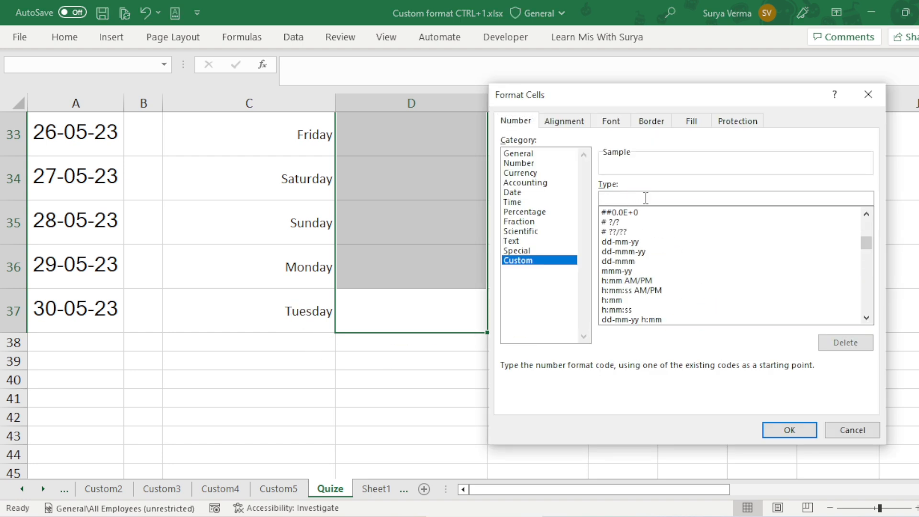
type(";;;")
key("Return")
Step: Enter the formula =A8 in D8, the first cell of the Month column
key("Up")
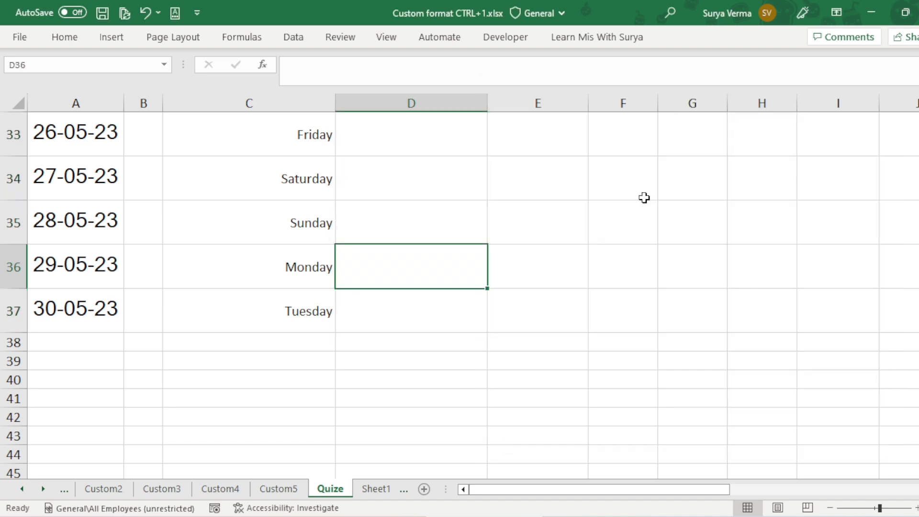
key("Down")
key("ctrl+Up")
key("Down")
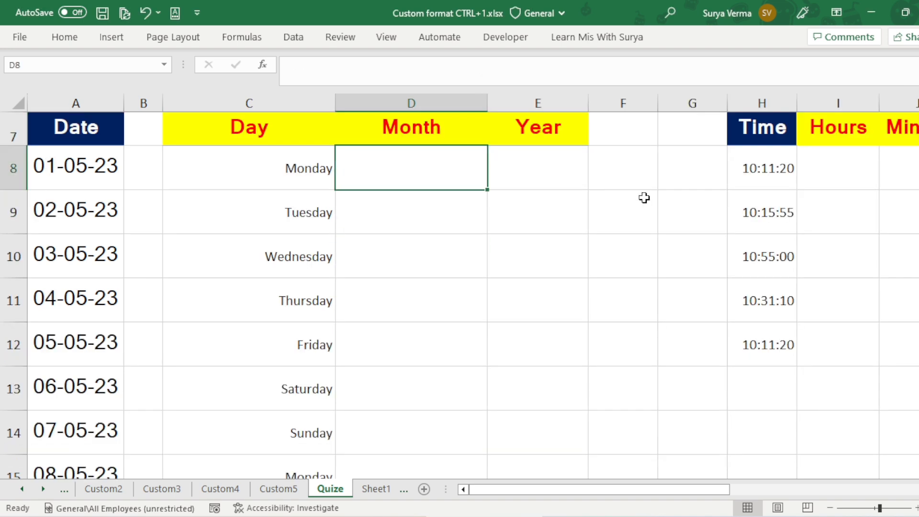
type("=")
key("Left")
key("Left")
key("Left")
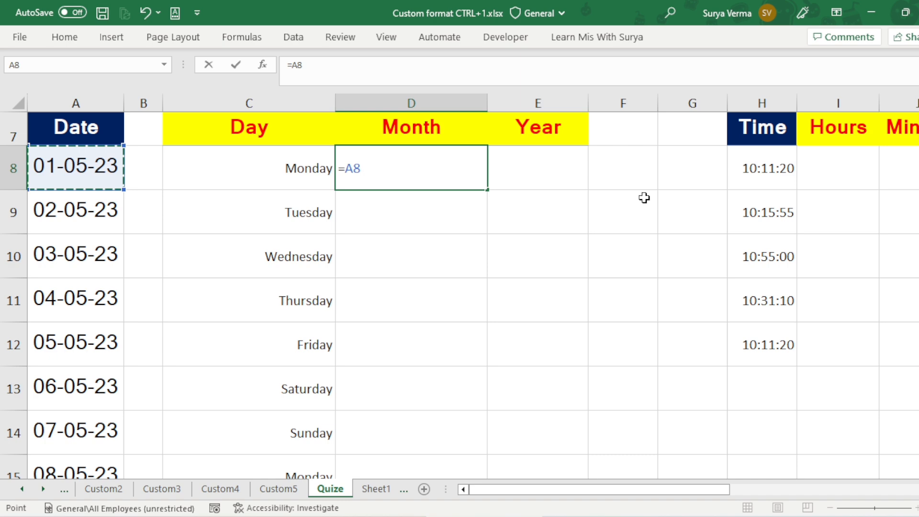
key("ctrl+Return")
Step: Fill the D8 formula down the Month column through D37, the row of the last date
key("Left")
key("ctrl+Down")
key("Right")
key("ctrl+shift+Up")
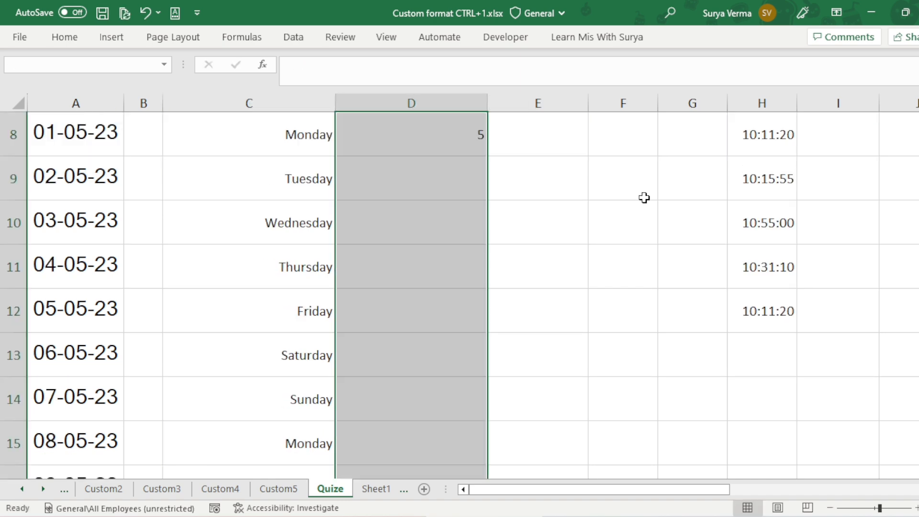
key("ctrl+d")
key("ctrl+Up")
key("ctrl+Up")
key("Down")
key("Down")
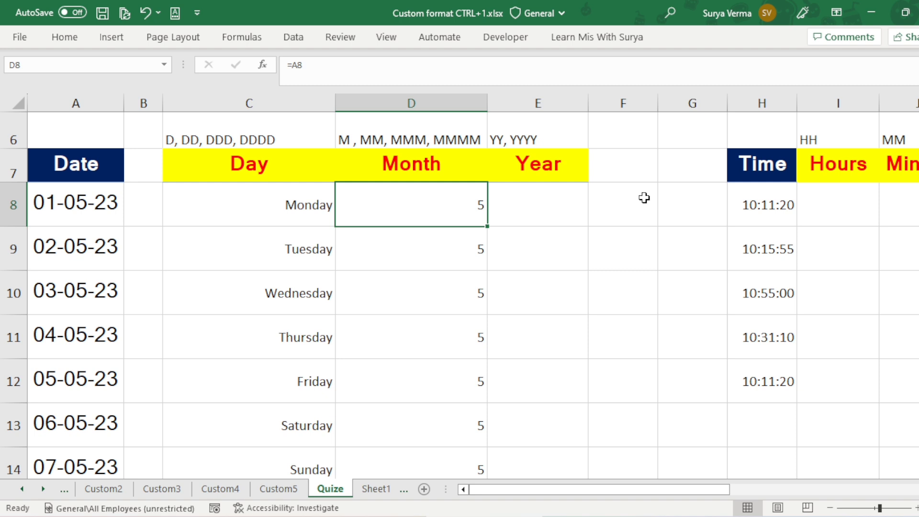
Step: Change the custom number format of the Month cells D8:D37 to mm
key("Left")
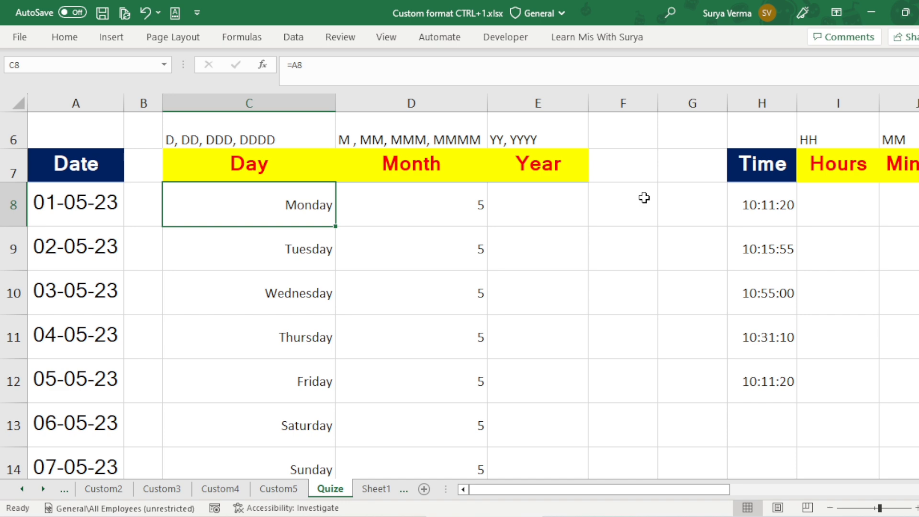
key("Right")
key("ctrl+shift+Down")
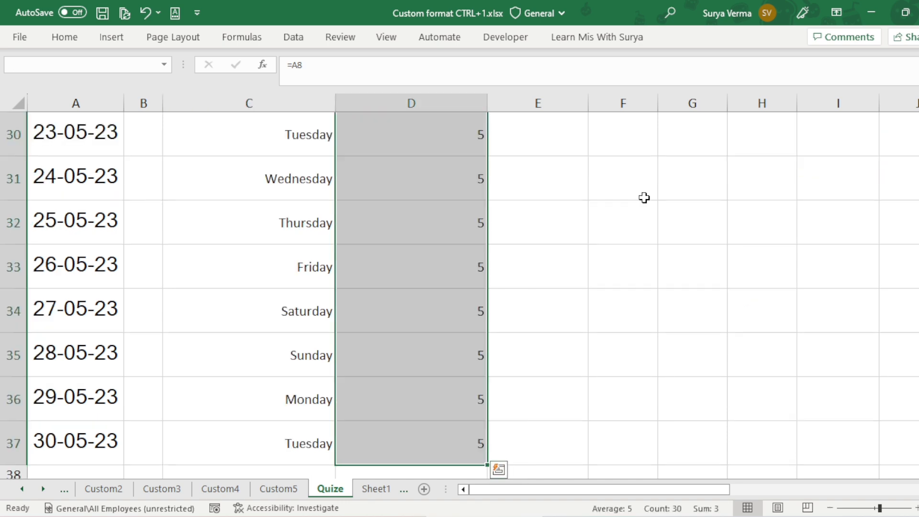
key("ctrl+BackSpace")
key("ctrl+1")
left_click(664, 195)
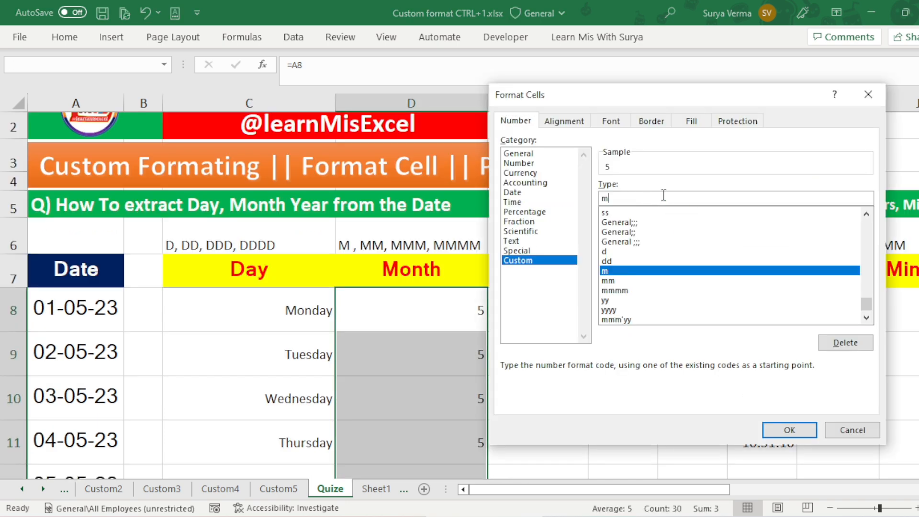
type("m")
key("Return")
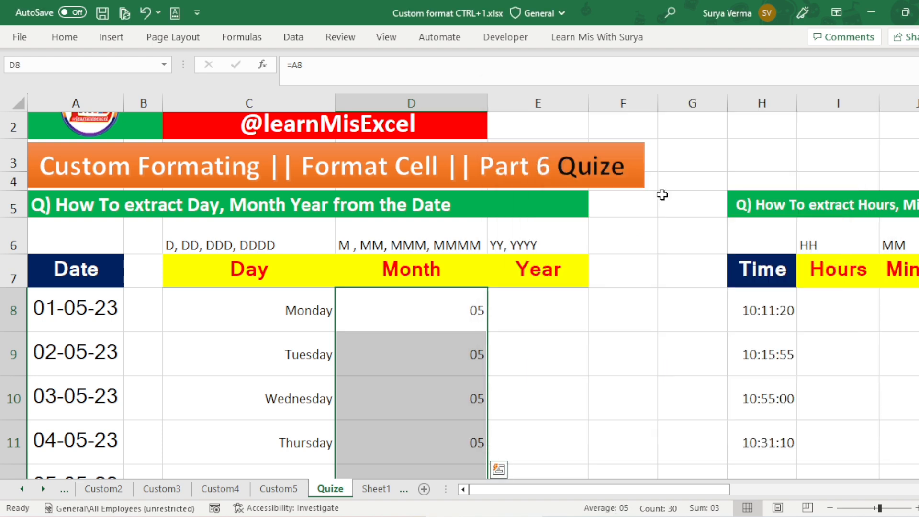
key("Up")
key("Down")
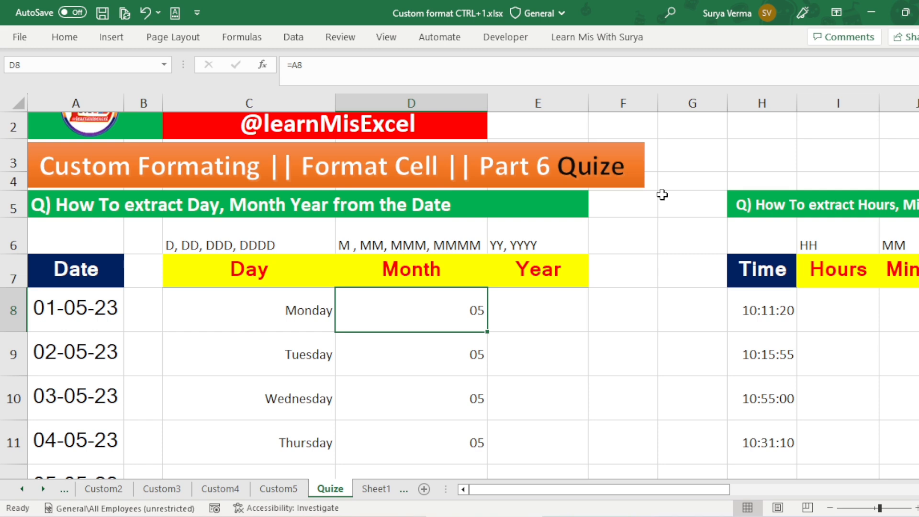
Step: Change the custom number format of the Month cells D8:D37 to mmm and check the first few cells
key("ctrl+shift+Down")
scroll(662, 194, "up", 10)
key("ctrl+1")
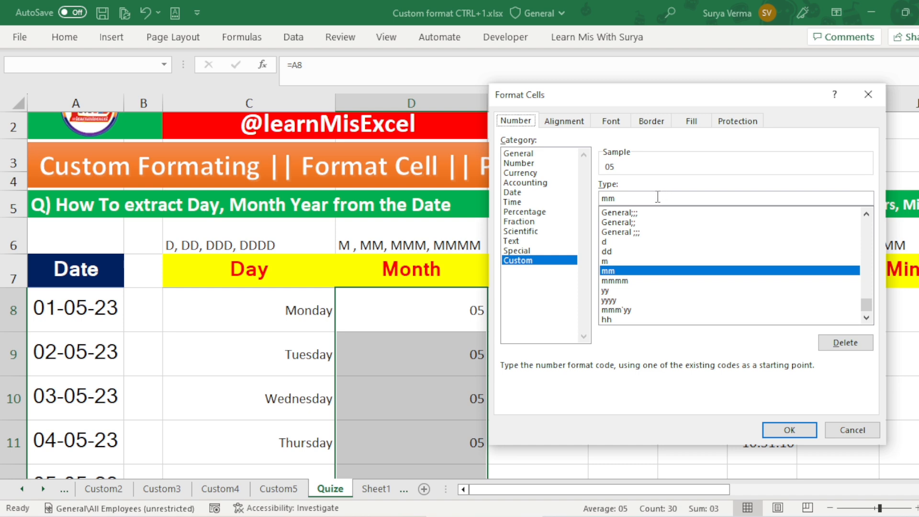
left_click(671, 196)
key("BackSpace")
type("mm")
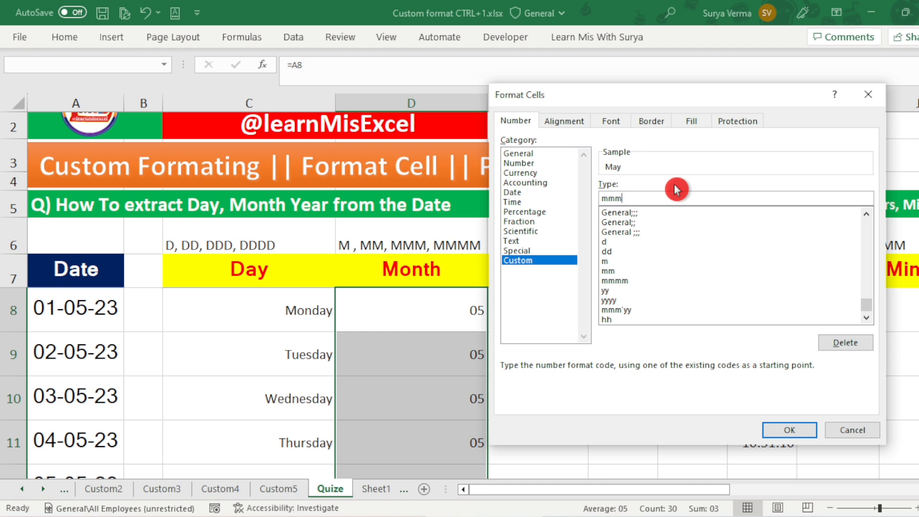
key("Return")
key("Up")
key("Down")
key("Down")
key("Down")
key("Up")
key("Up")
Step: Change the custom number format of the Month cells D8:D37 to mmmm
key("ctrl+shift+Down")
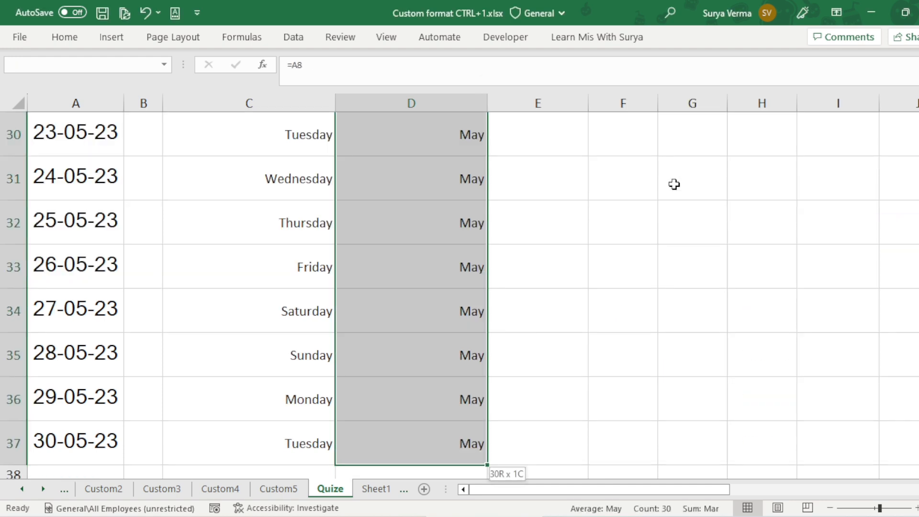
key("ctrl+1")
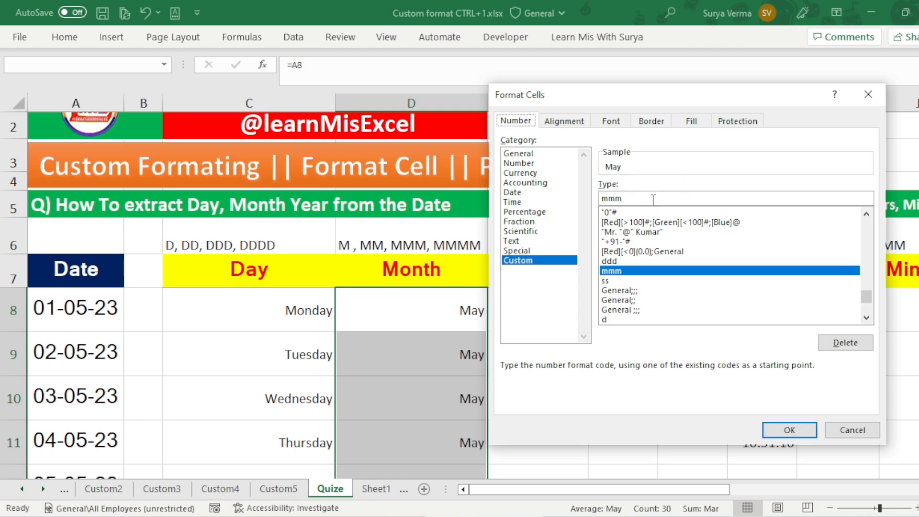
type("m")
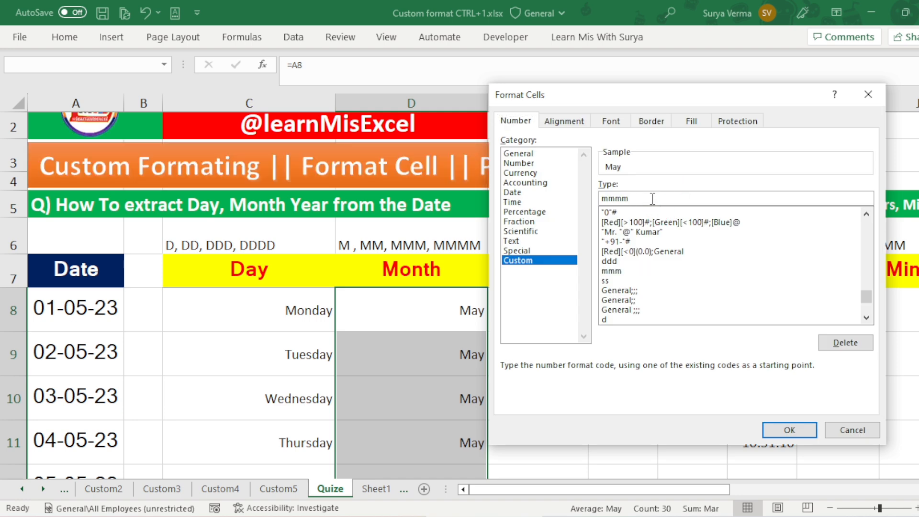
key("Return")
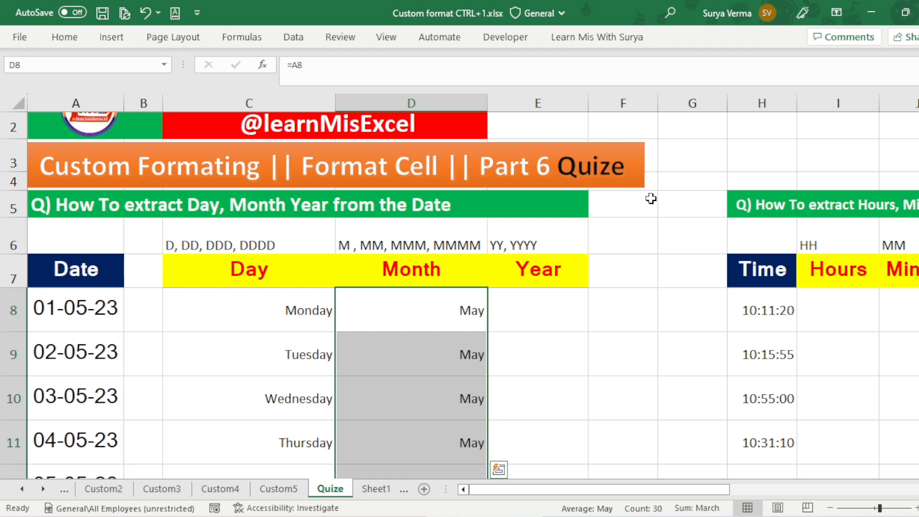
Step: Change the starting date in A8 to 01-01-2023
key("Left")
key("Left")
key("Left")
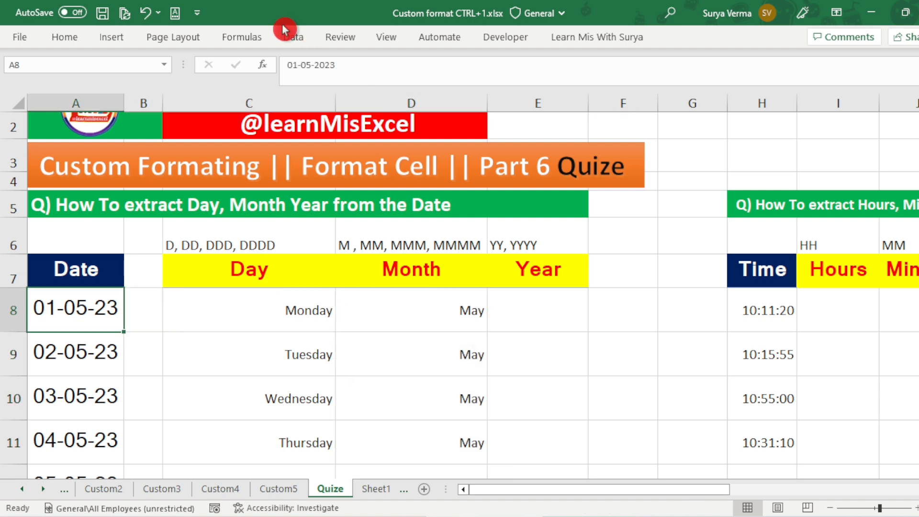
left_click(306, 65)
key("BackSpace")
type("1")
key("Return")
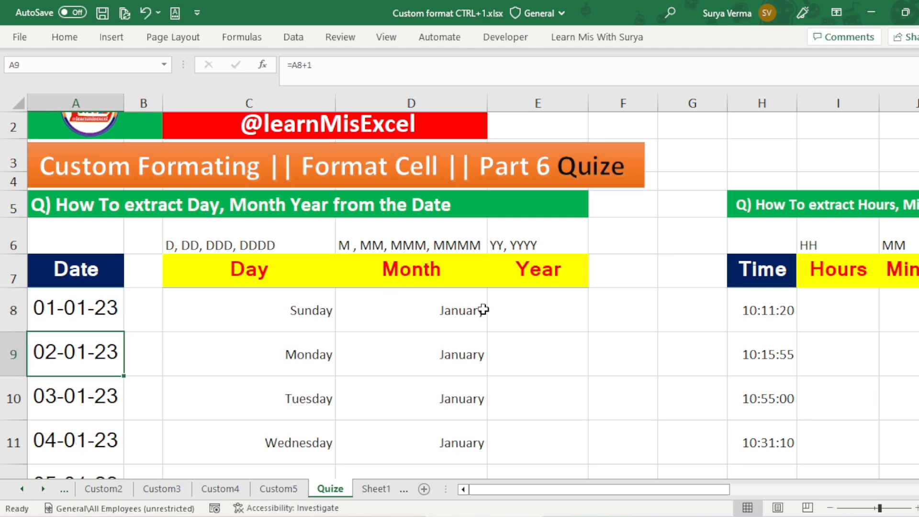
Step: Review the updated dates in column A down to row 37 and compare them with the Day and Month columns
left_click(75, 309)
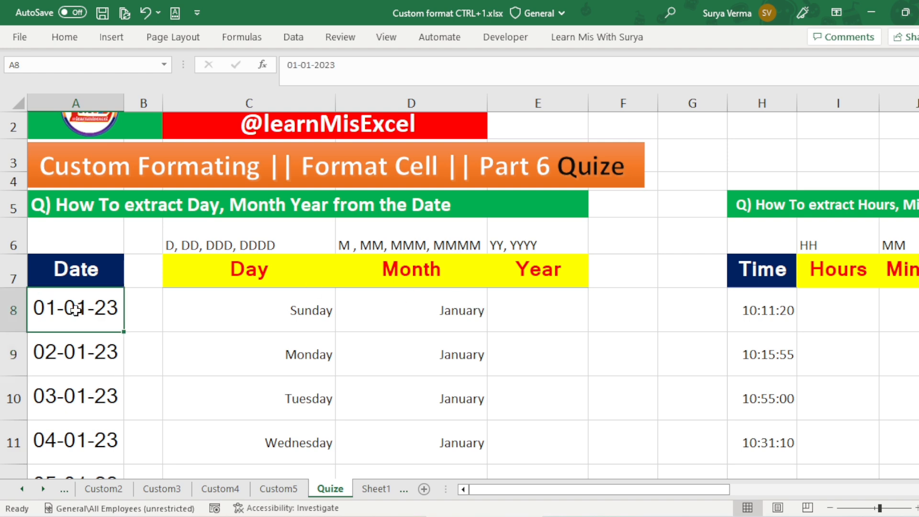
key("Down")
key("Down")
key("Down")
key("ctrl+Down")
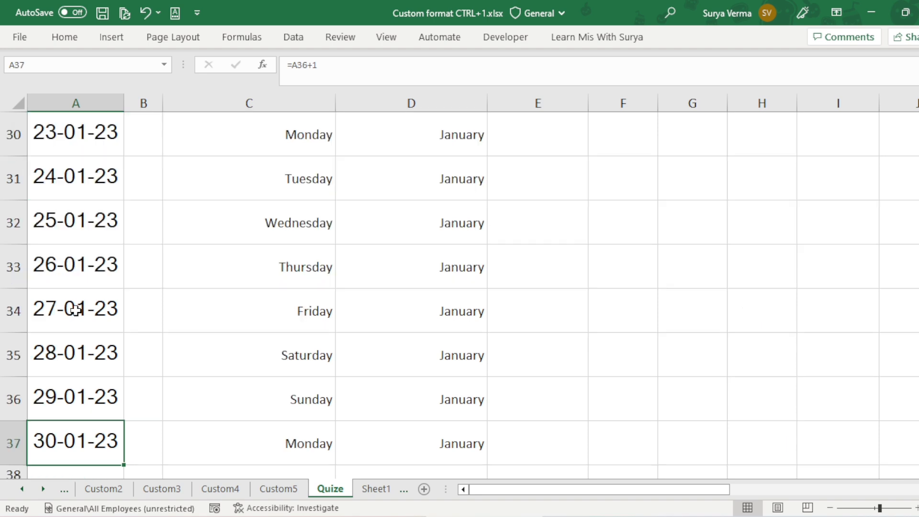
key("ctrl+Up")
key("Right")
key("Right")
key("Right")
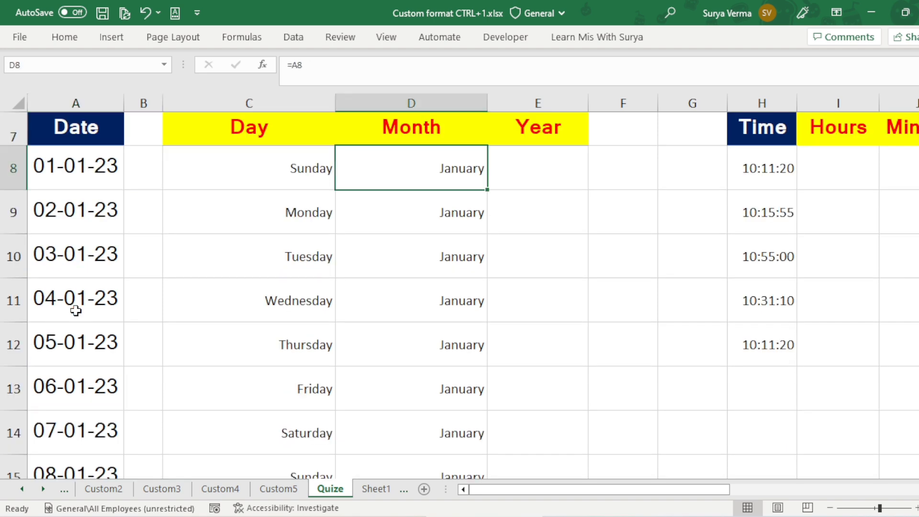
scroll(76, 310, "up", 1)
key("Right")
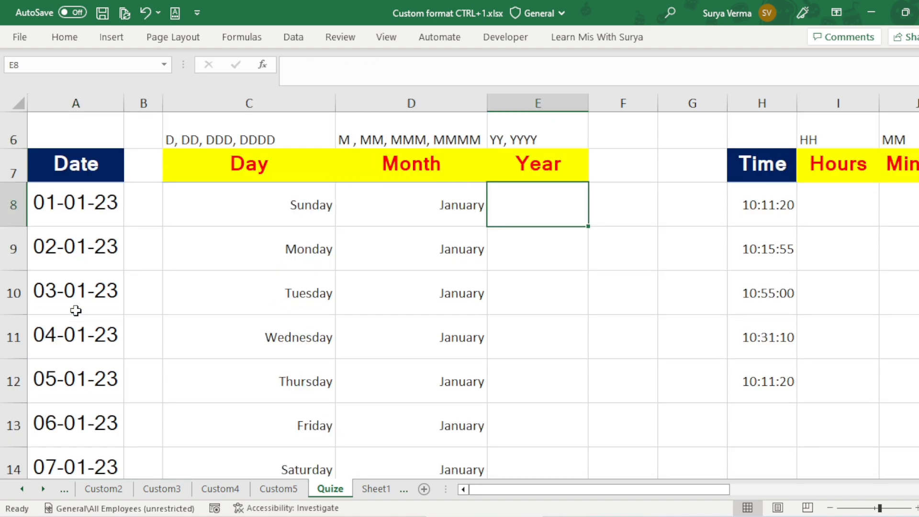
Step: Set the custom number format of the empty Year cells E8:E37 to yy
key("Left")
key("ctrl+Down")
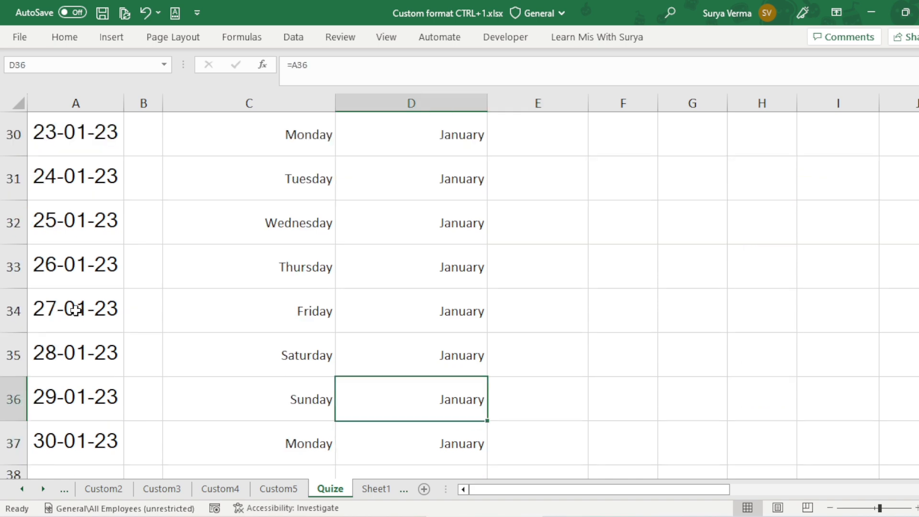
key("Right")
key("Down")
key("ctrl+shift+Up")
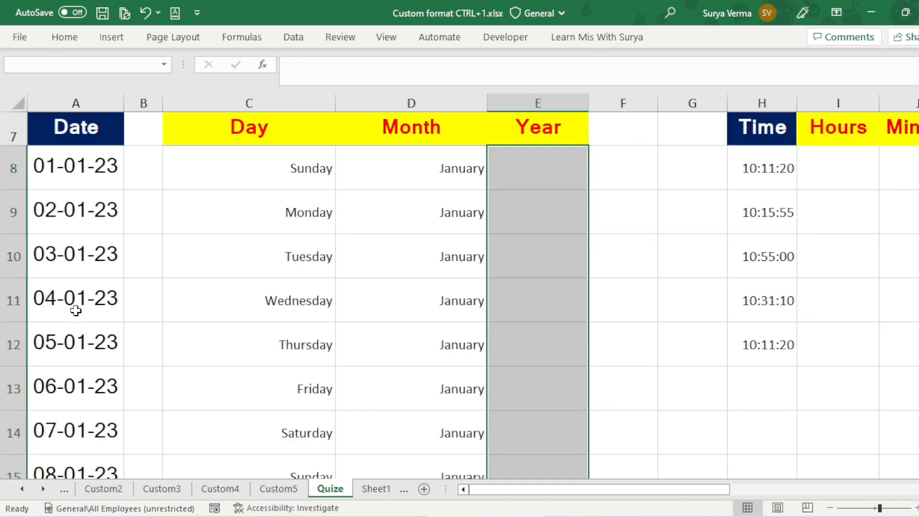
key("ctrl+BackSpace")
key("ctrl+1")
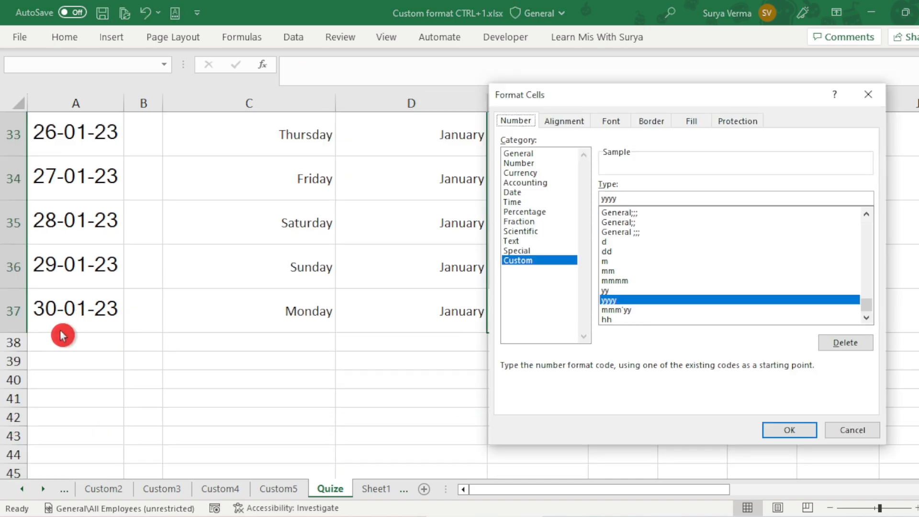
left_click(632, 198)
key("BackSpace")
key("BackSpace")
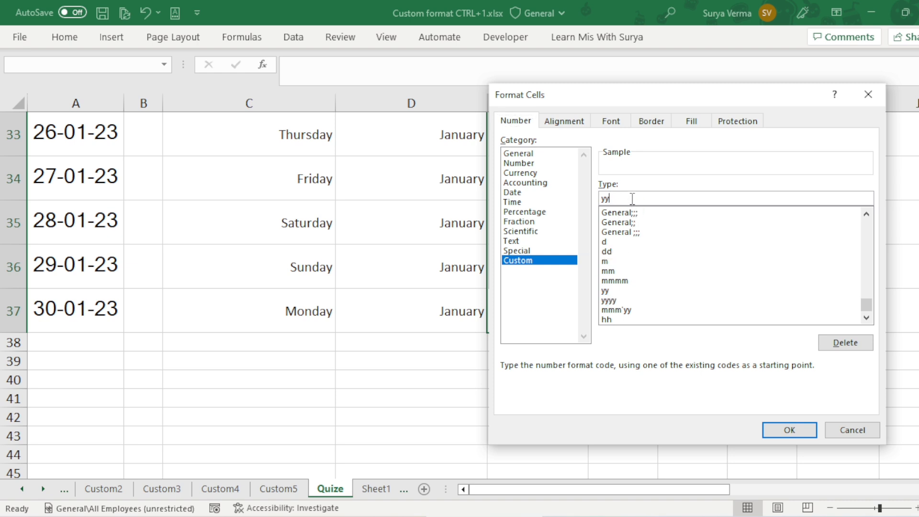
key("Return")
Step: Enter a formula in Year cell E8 that references the date in A8
key("ctrl+Up")
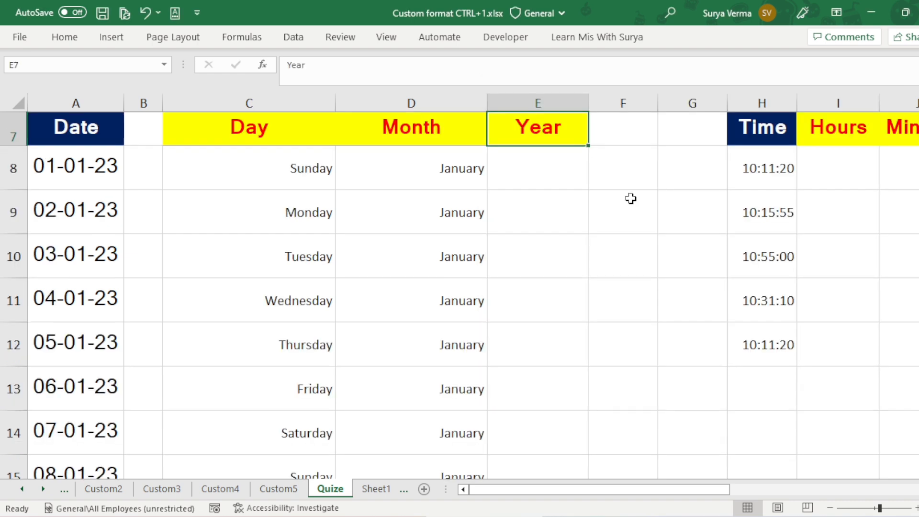
key("Down")
type("=")
key("Left")
key("Left")
key("Left")
key("Left")
key("Return")
key("Up")
Step: Fill the Year formula from E8 down to E37
key("Left")
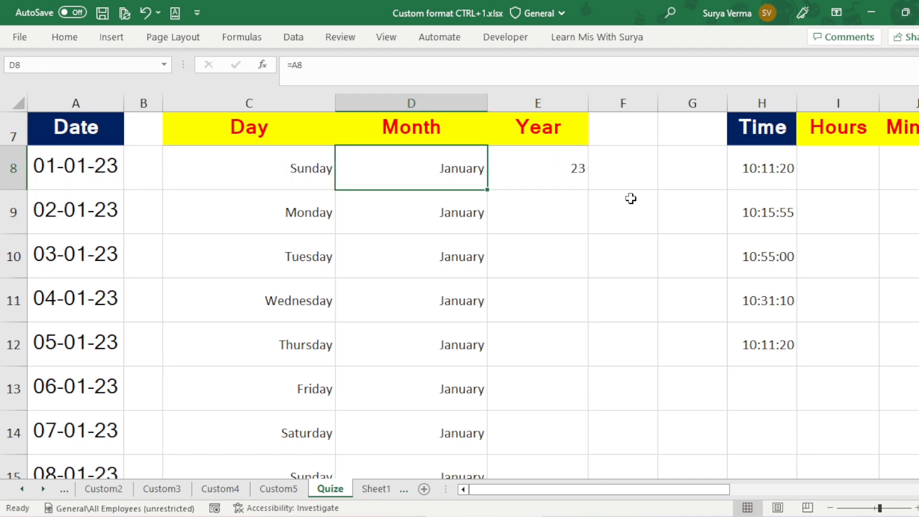
key("ctrl+Down")
key("Right")
key("ctrl+shift+Up")
key("ctrl+d")
key("ctrl+Up")
key("Down")
key("Down")
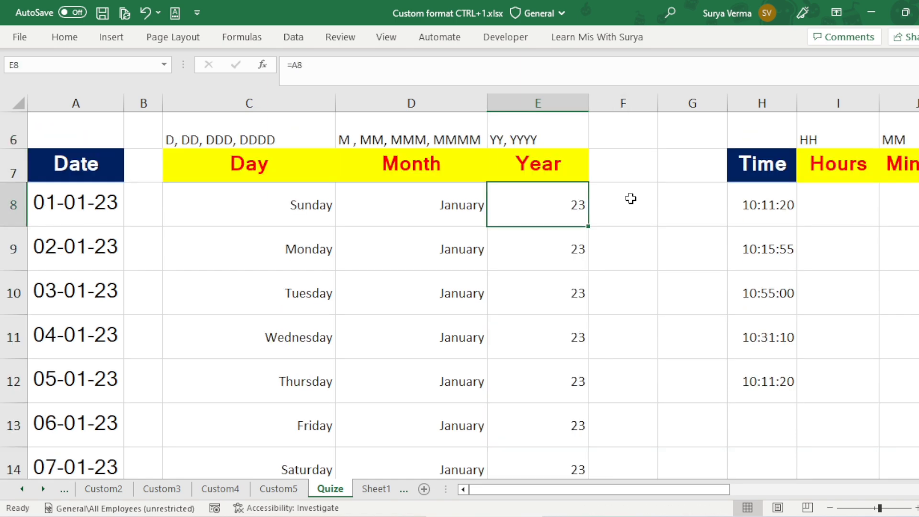
Step: Change the custom number format of the Year cells E8:E37 to yyyy
key("ctrl+shift+Down")
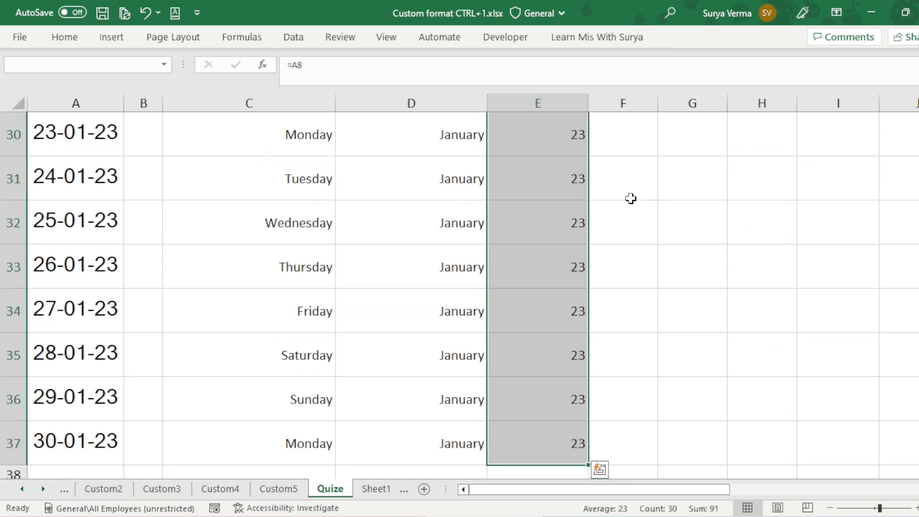
key("ctrl+1")
left_click(634, 200)
type("yyyy")
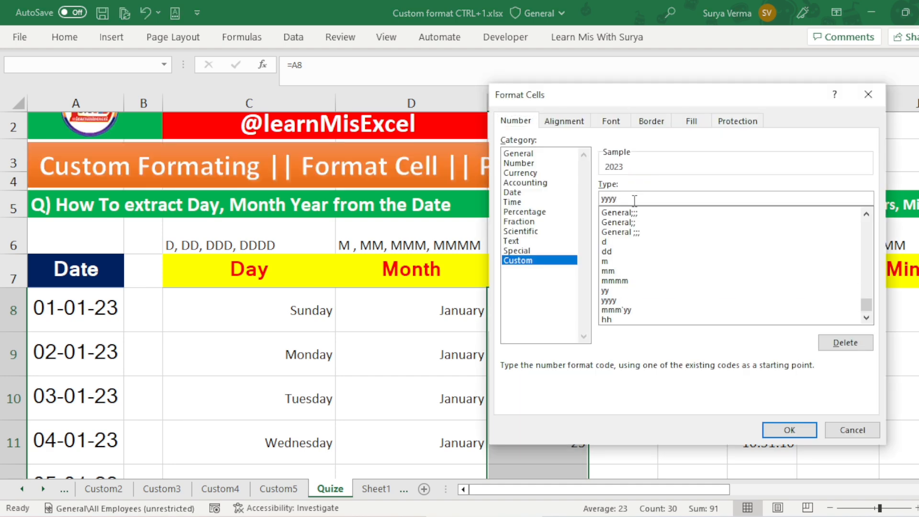
key("Return")
key("Up")
key("Down")
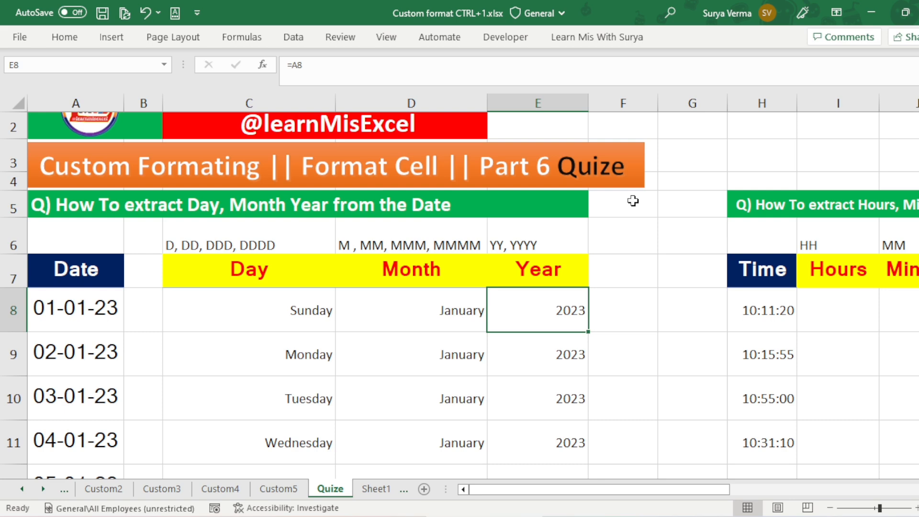
Step: Enter the sample month-year text Jan'23 in F8
key("Left")
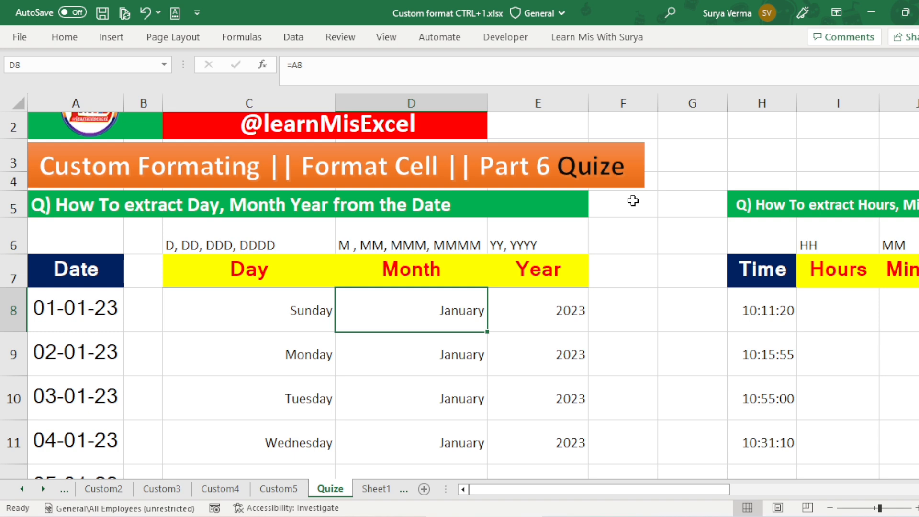
key("Right")
key("Right")
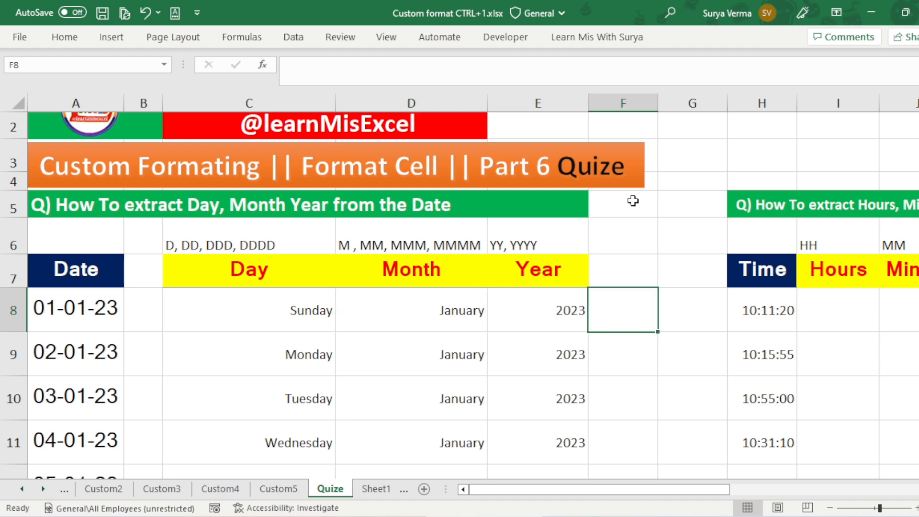
key("Left")
key("Right")
type("=")
key("BackSpace")
type("Ja")
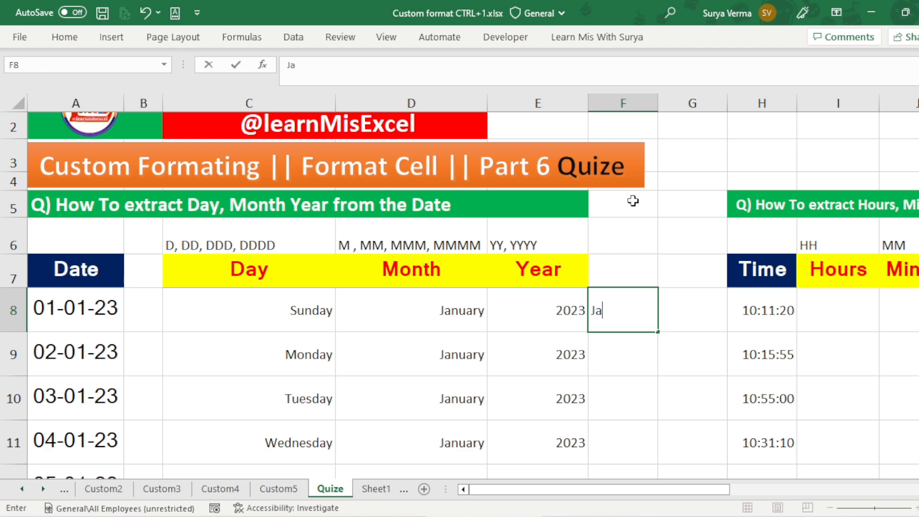
type("n'23")
key("Return")
Step: Enter the hyphenated sample Jan-23 in F9
type("Jan'")
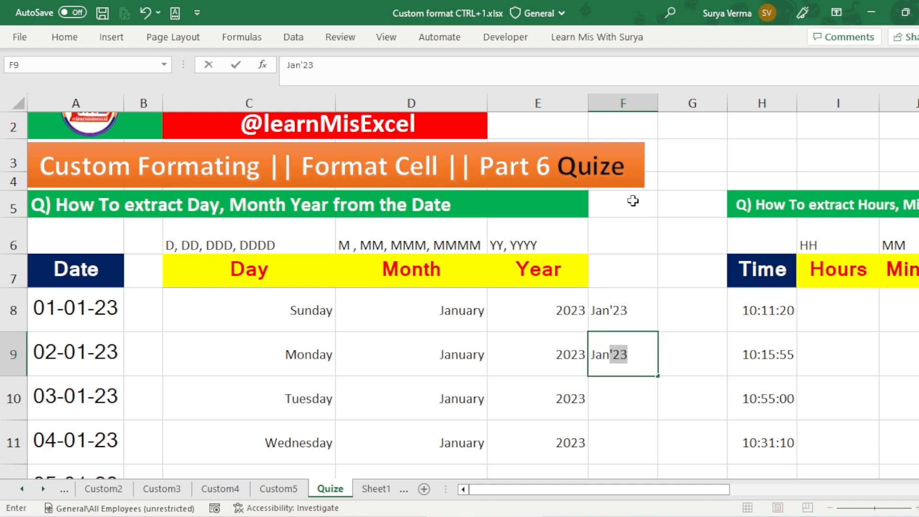
key("BackSpace")
key("BackSpace")
type("-23")
key("Return")
key("Up")
key("Up")
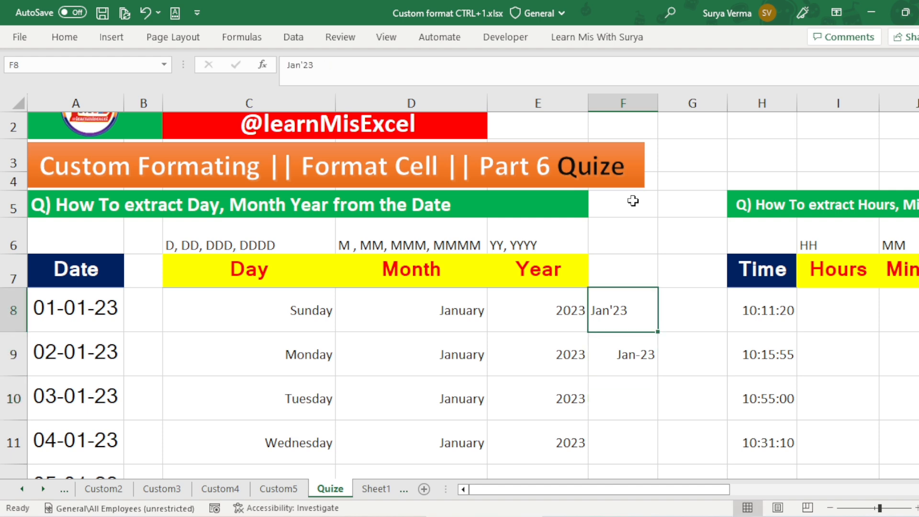
Step: Clear the sample entries in F8:F9
key("shift+Down")
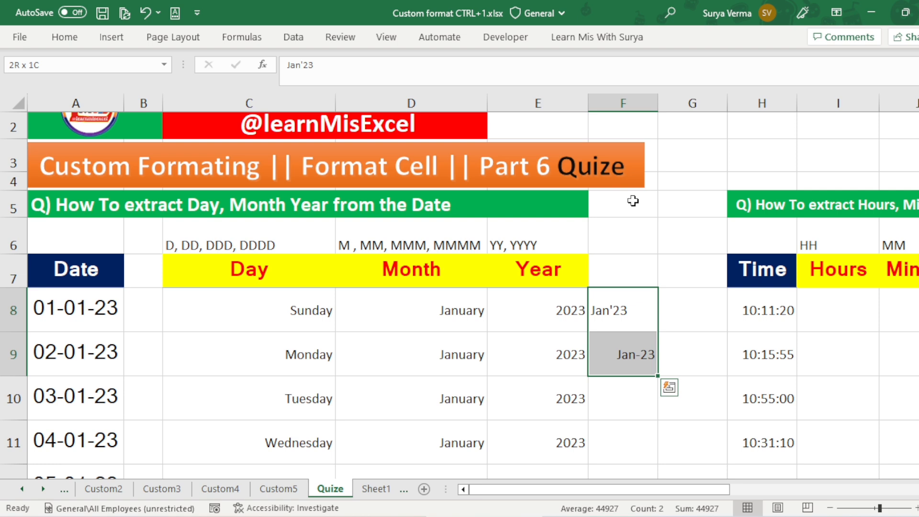
key("Delete")
Step: Change the custom number format of the Month cells D8:D37 to mmm-yy and check the column down to its last row
key("Up")
key("Left")
key("Left")
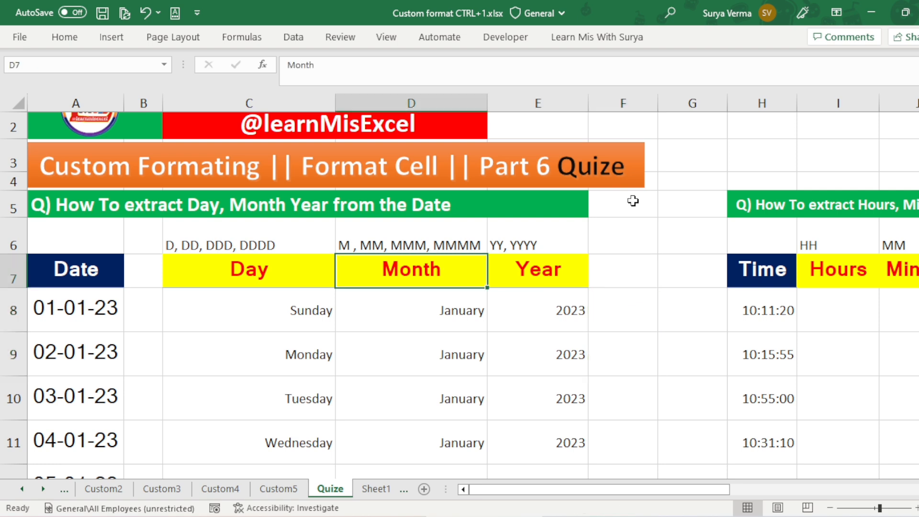
key("Down")
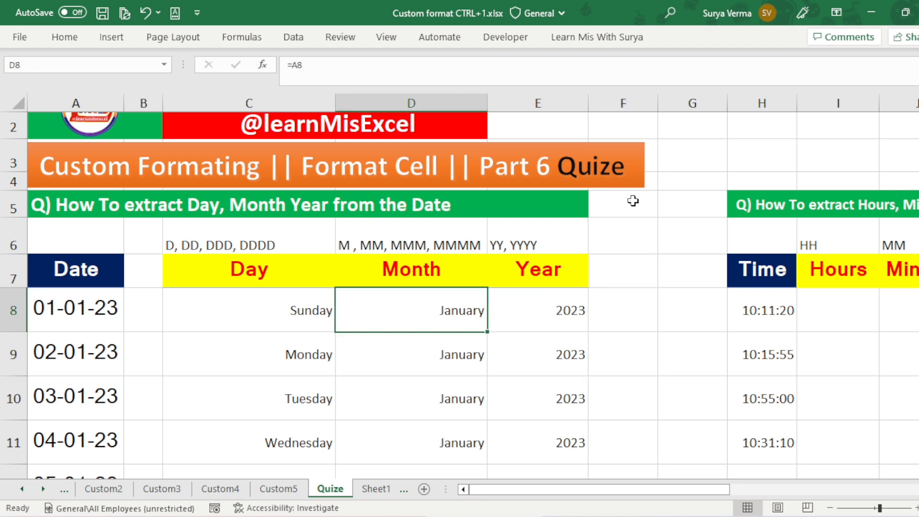
key("ctrl+shift+Down")
key("ctrl+1")
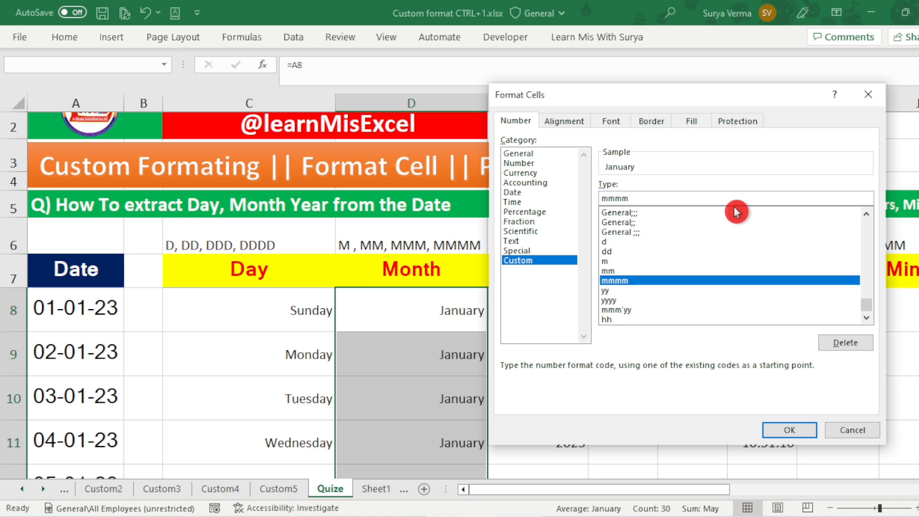
key("BackSpace")
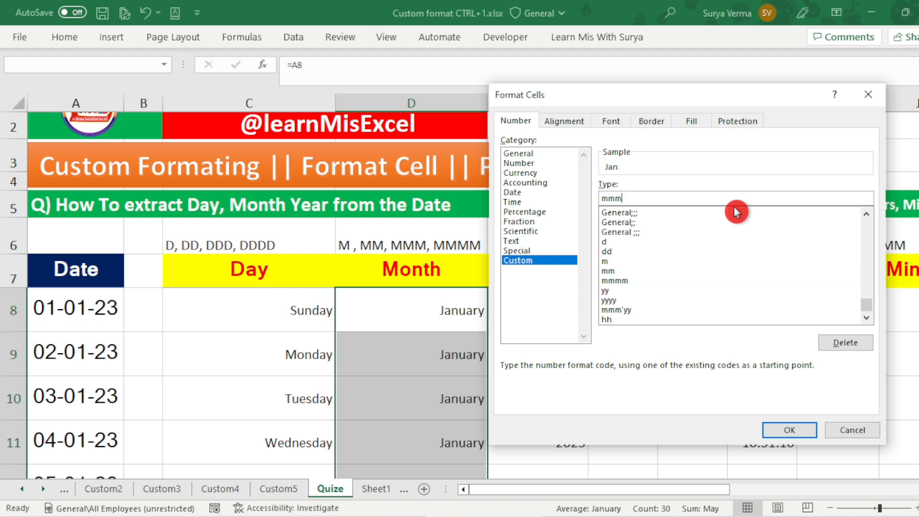
type("-")
type("yy")
key("Return")
key("Up")
key("Down")
key("Down")
key("Up")
key("ctrl+Down")
key("ctrl+Up")
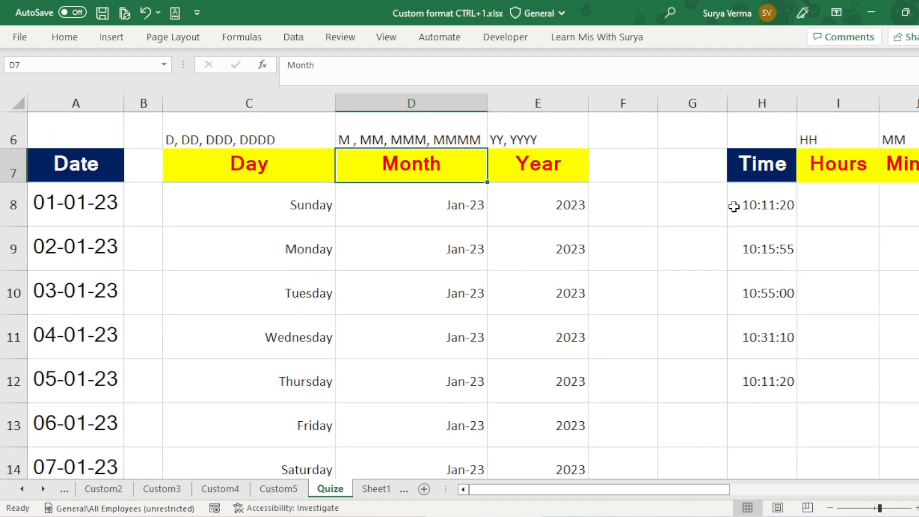
Step: Change the starting date in A8 to 01-08-2024
key("Down")
key("Home")
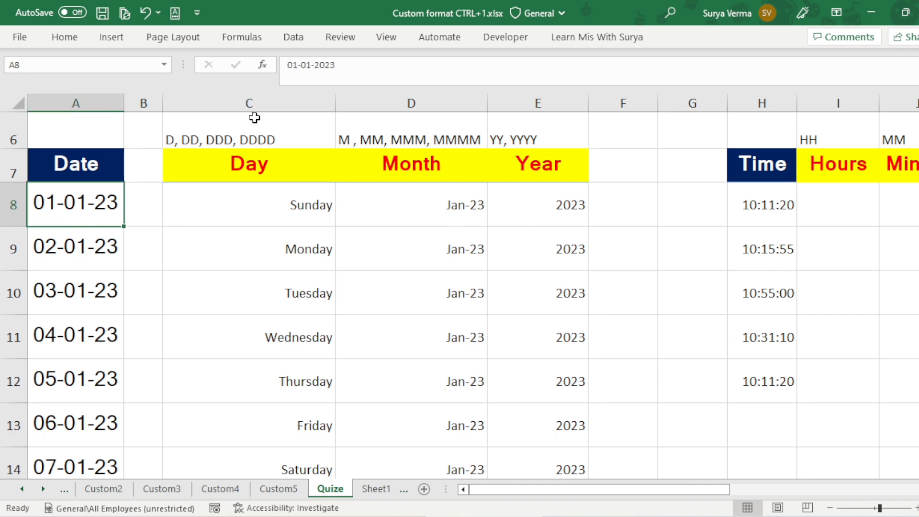
left_click(306, 65)
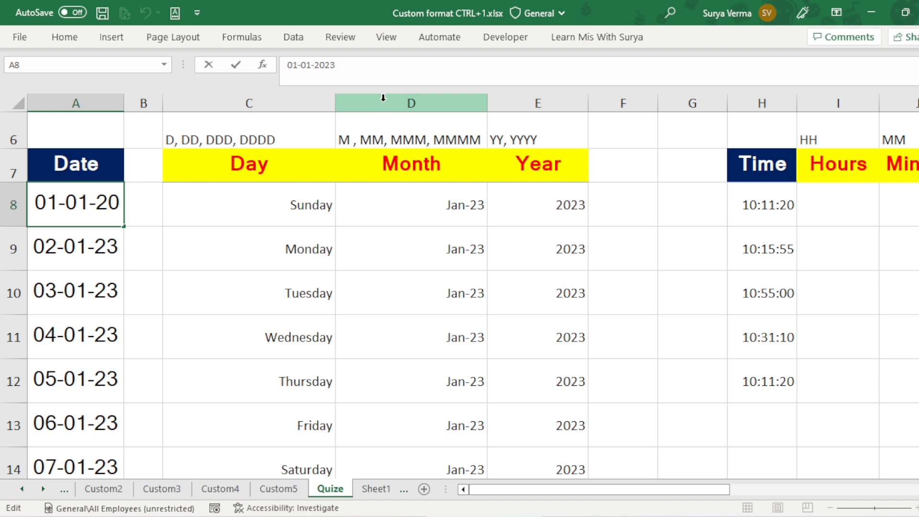
key("Delete")
key("Delete")
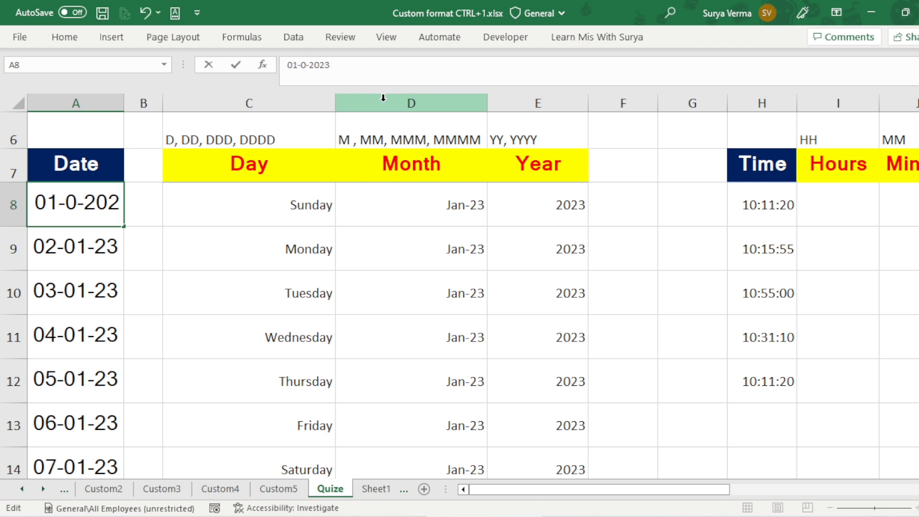
type("8")
left_click(366, 66)
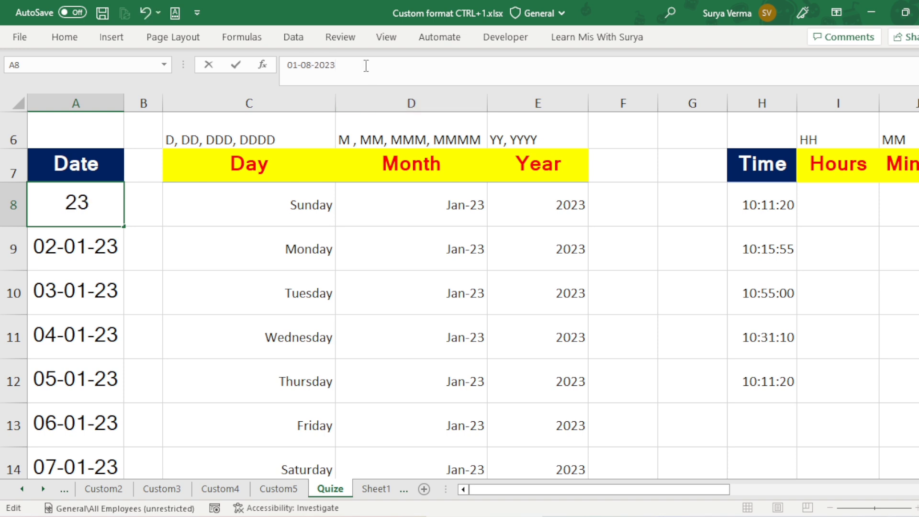
key("BackSpace")
type("4")
key("Return")
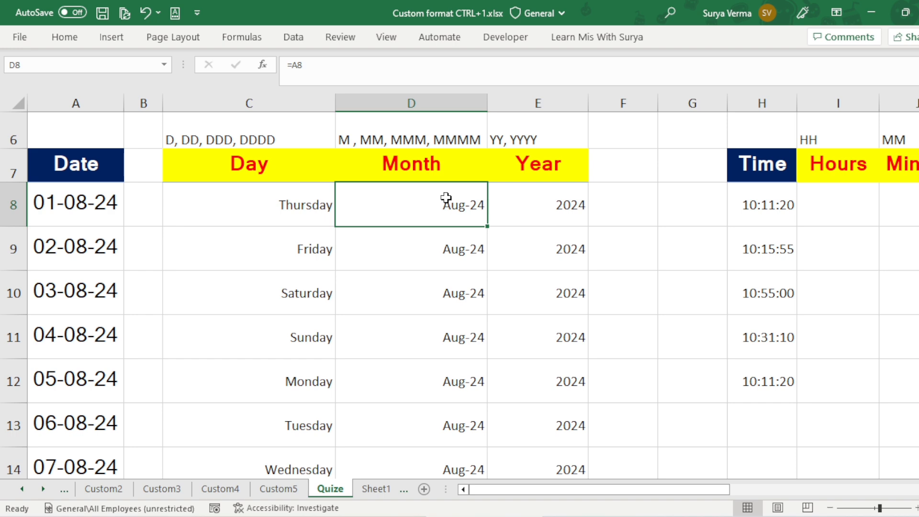
Step: Review the updated Month column down to its last row and the Year value in row 8
key("Down")
key("Down")
key("ctrl+Down")
key("ctrl+Up")
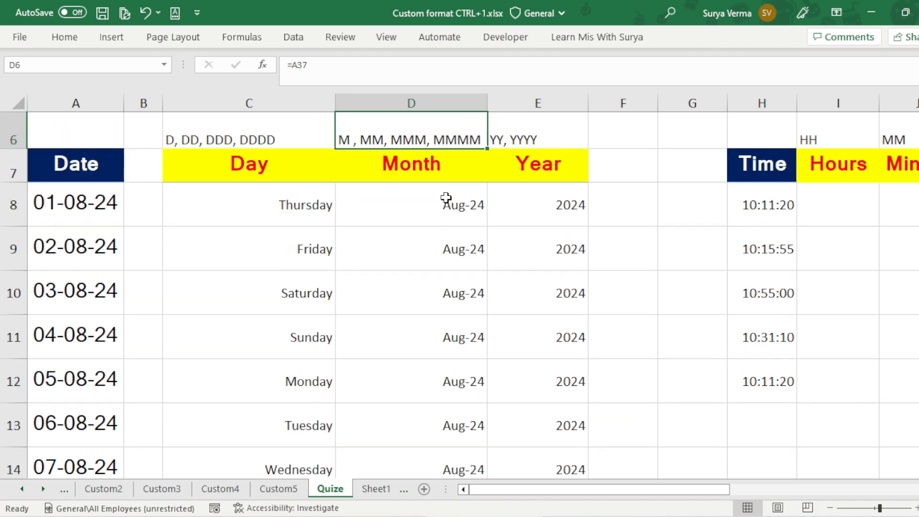
key("Down")
key("Right")
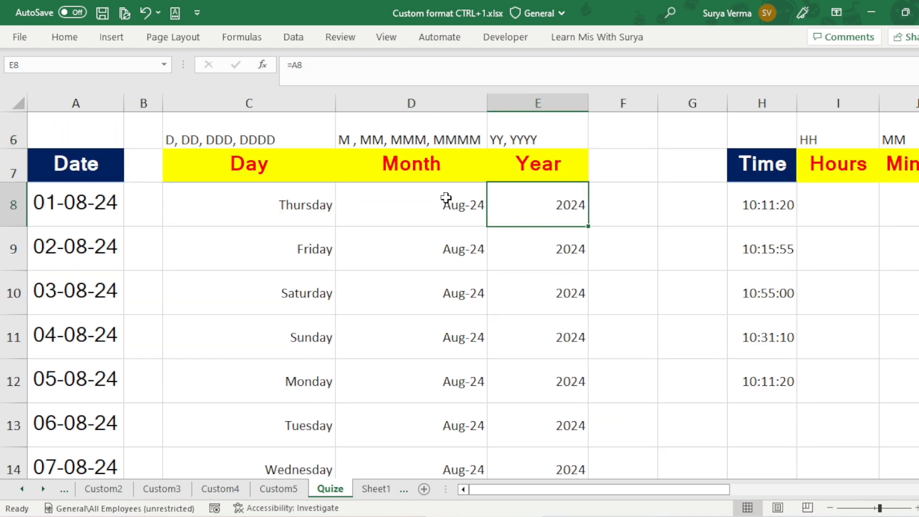
key("Left")
key("Left")
key("Left")
key("Left")
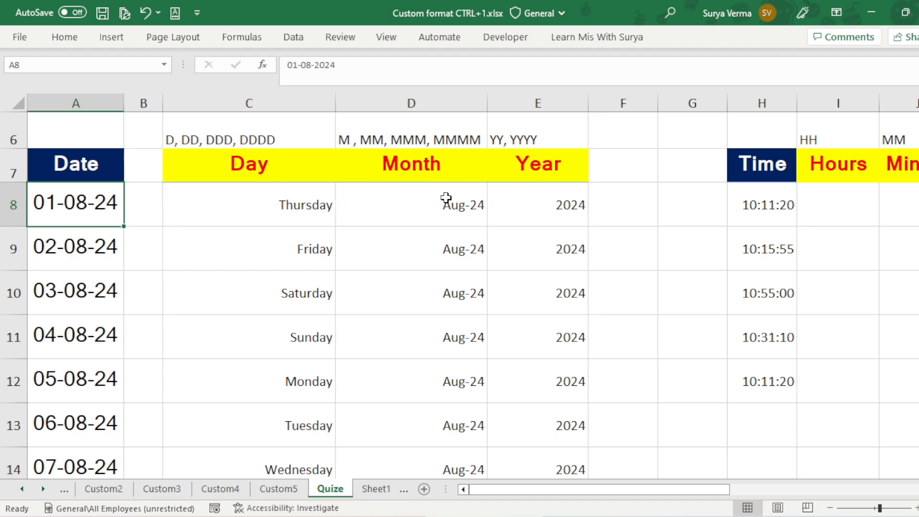
Step: Review the updated dates in column A from A8 down to the last row
key("Down")
key("Down")
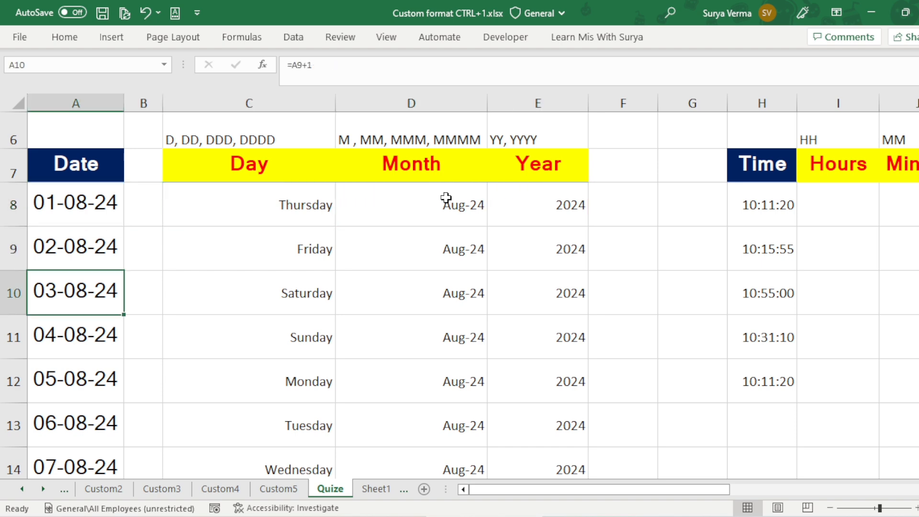
key("ctrl+Down")
key("ctrl+Up")
key("Up")
key("Up")
key("Up")
key("Up")
key("Up")
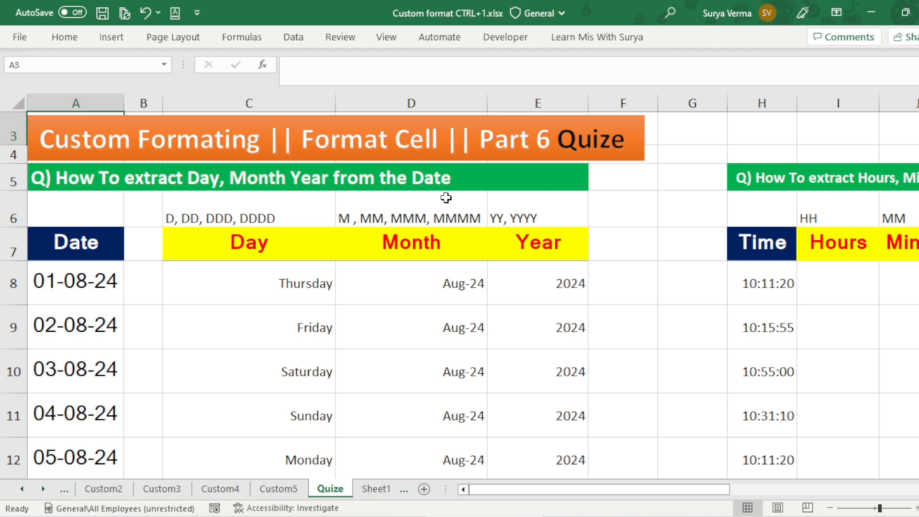
Step: Compare the date in A8 with the extracted day, month and year in the same row
key("Down")
key("Down")
key("Down")
key("Down")
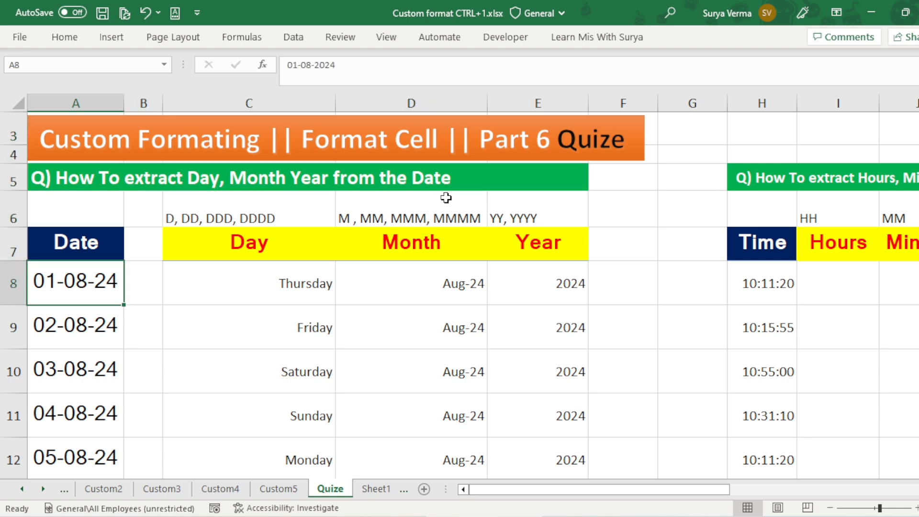
key("Right")
key("Right")
key("Right")
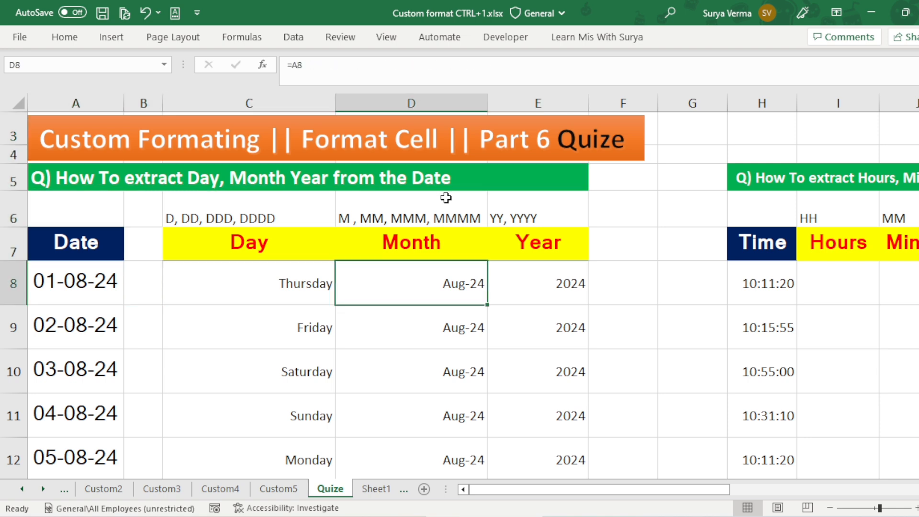
key("Right")
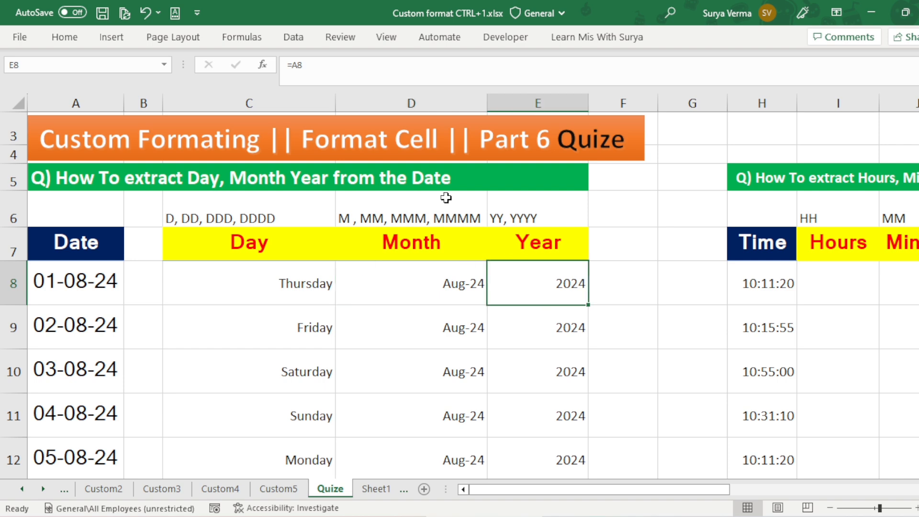
key("Up")
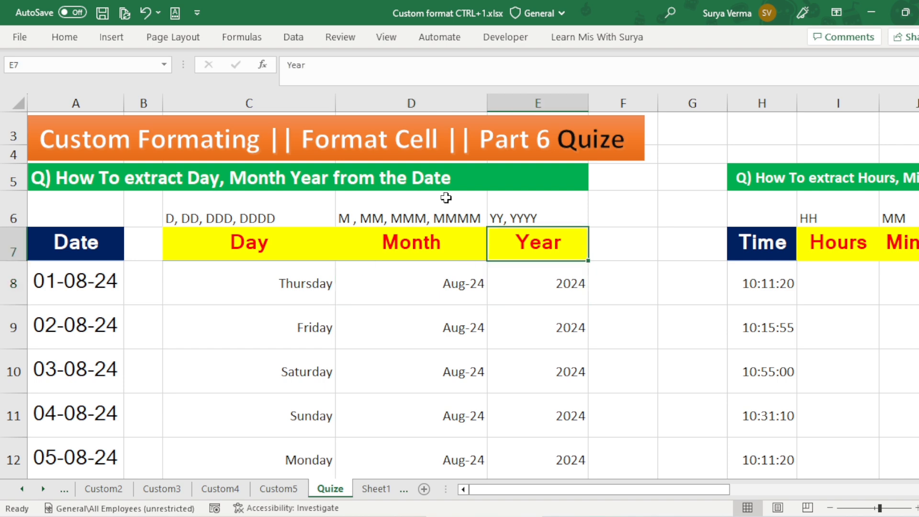
Step: Review the Day, Month and Year headings in row 7 together with their first extracted values in row 8
key("Left")
key("Left")
key("Down")
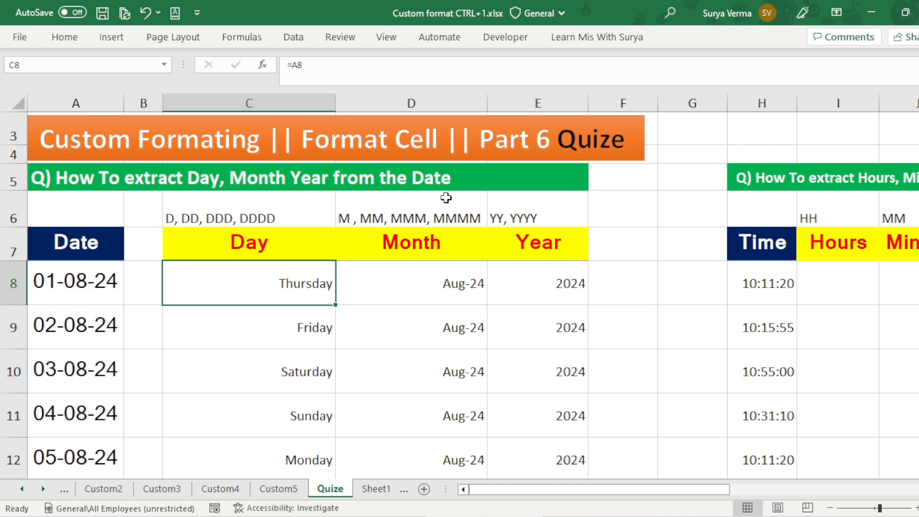
key("Up")
key("Right")
key("Right")
key("Left")
key("Left")
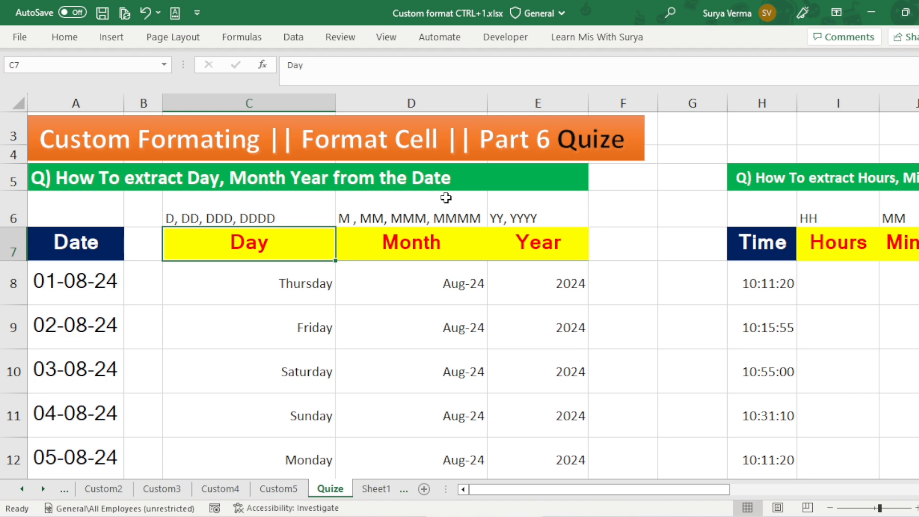
key("Right")
key("Right")
key("Down")
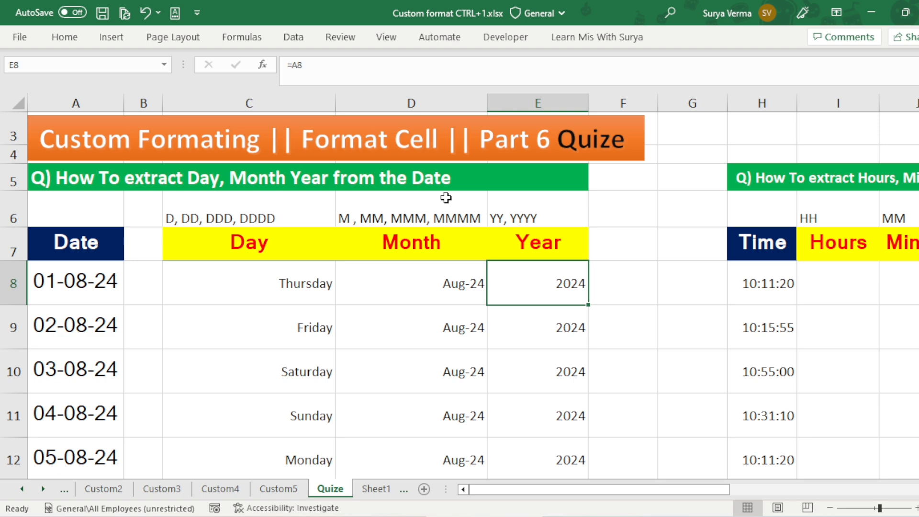
Step: Compare the cell references in C8, D8 and E8 with the source date in A8
key("Left")
key("Left")
key("Up")
key("Down")
key("Right")
key("Right")
key("Left")
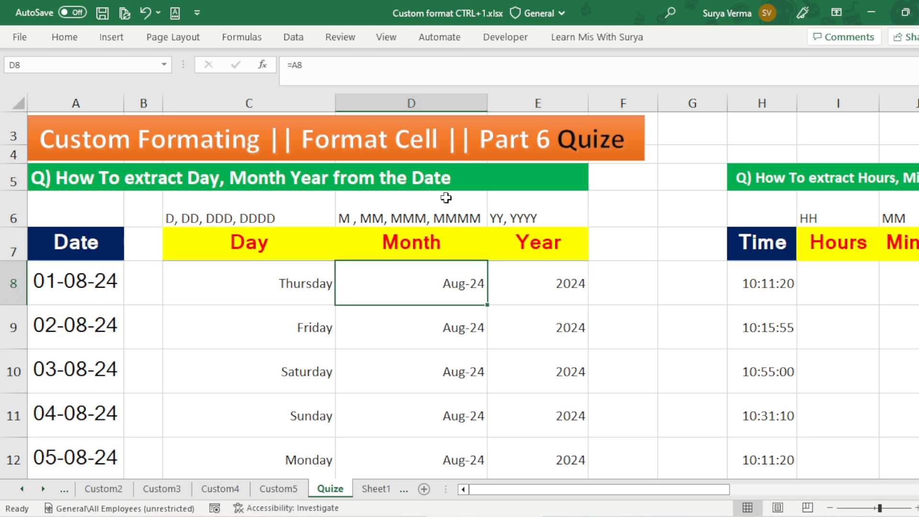
key("Left")
key("Left")
key("Left")
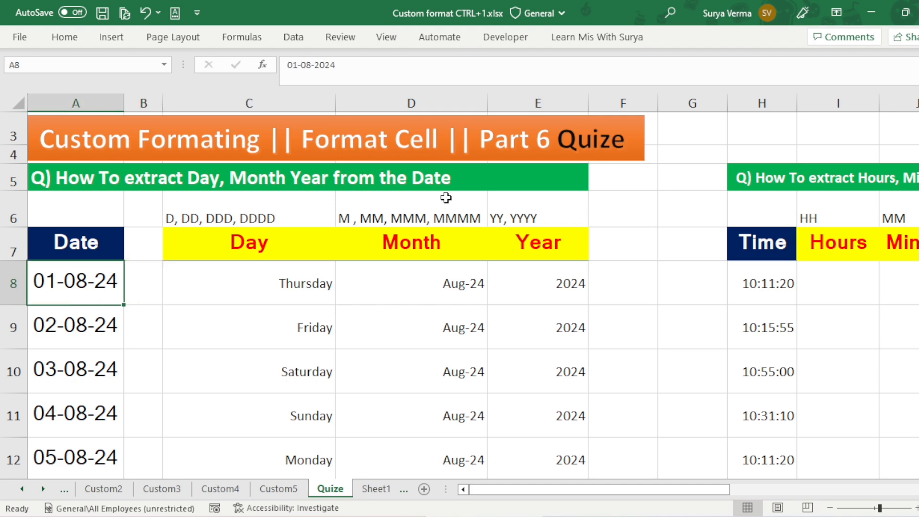
key("Right")
key("Right")
key("Right")
key("Right")
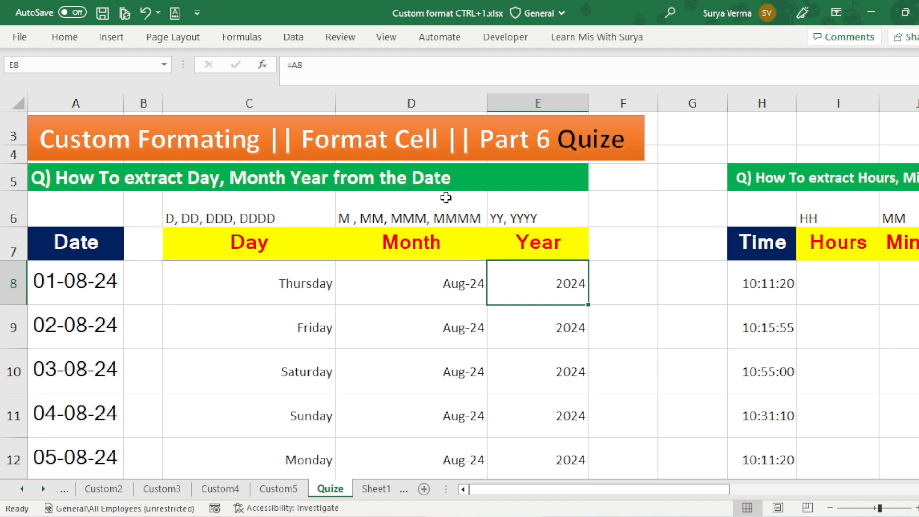
Step: Examine the time extraction section, going through the source times in column H and the Hours heading
key("Right")
key("Right")
key("Right")
key("Right")
key("Right")
key("Right")
key("Right")
key("Left")
key("Left")
key("Left")
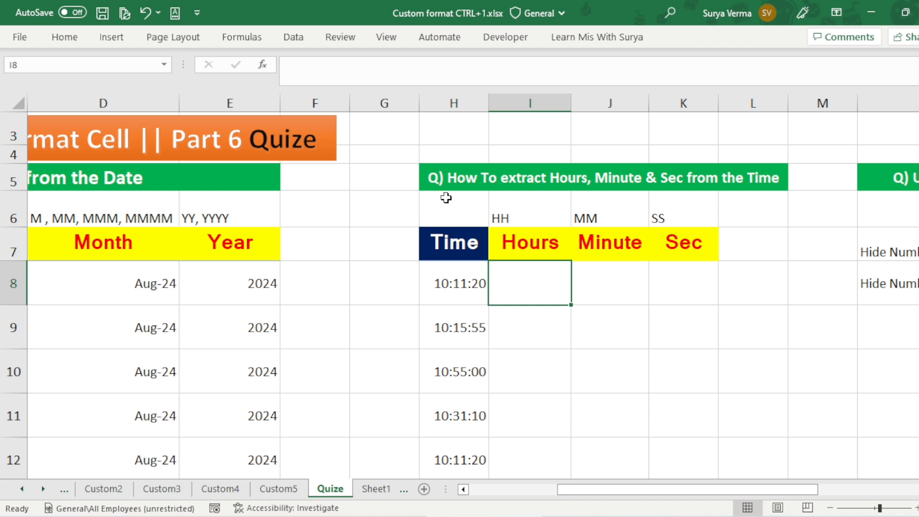
key("Left")
key("Down")
key("Down")
key("Down")
key("Down")
key("Up")
key("Up")
key("Up")
key("Up")
key("Up")
key("Down")
key("Up")
key("Right")
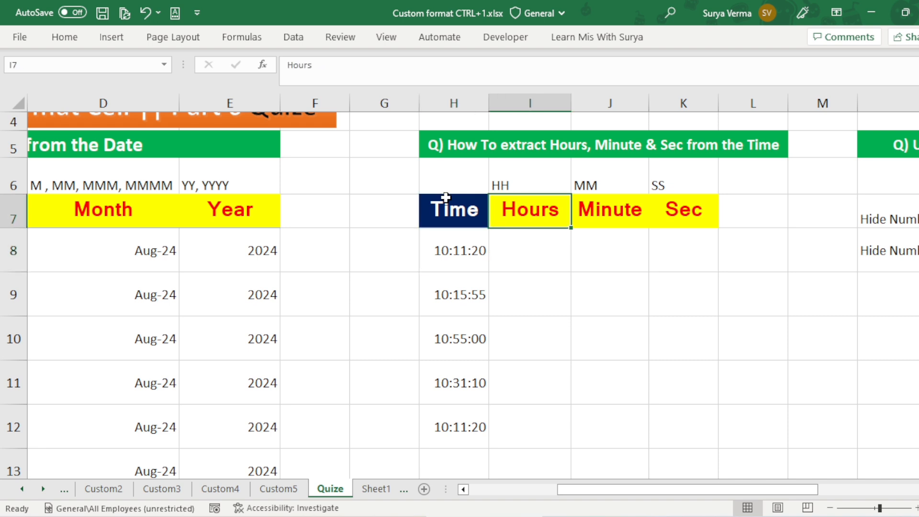
Step: Examine the Hours, Minute and Sec headings and the format codes above them in I6, J6 and K6
key("Right")
key("Right")
key("Left")
key("Left")
key("Up")
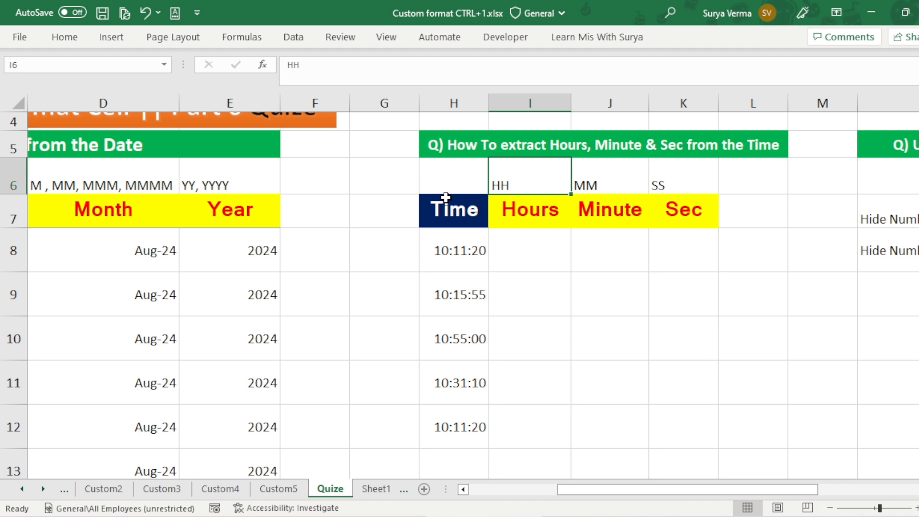
key("Right")
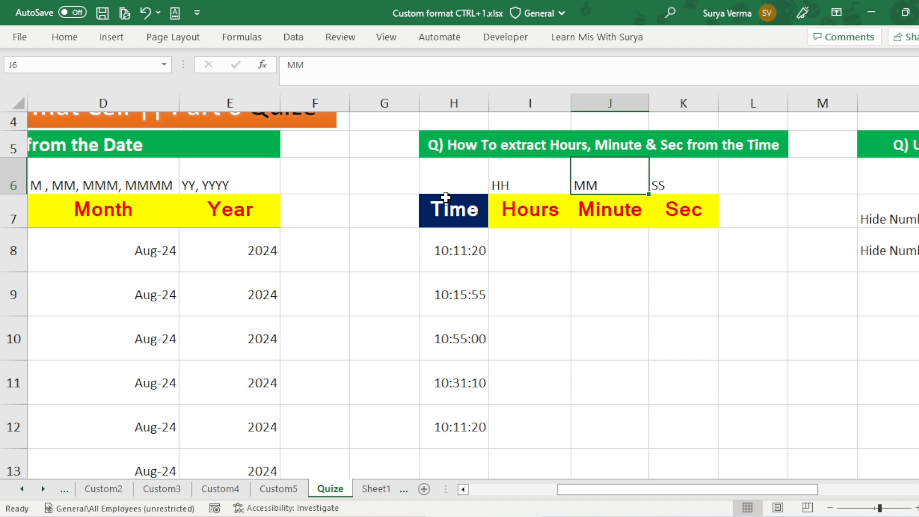
key("Right")
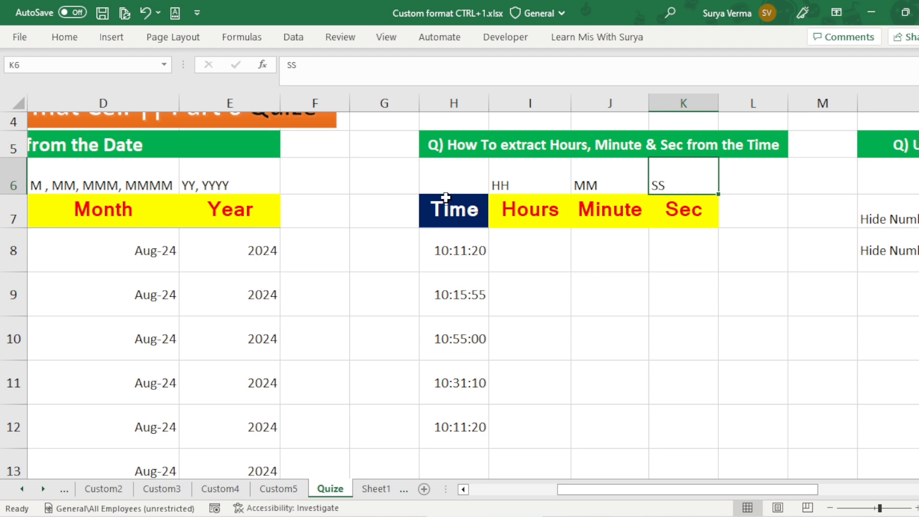
Step: Apply the custom number format hh to the empty Hours cells I8:I12
key("Down")
key("Down")
key("Left")
key("Left")
key("Left")
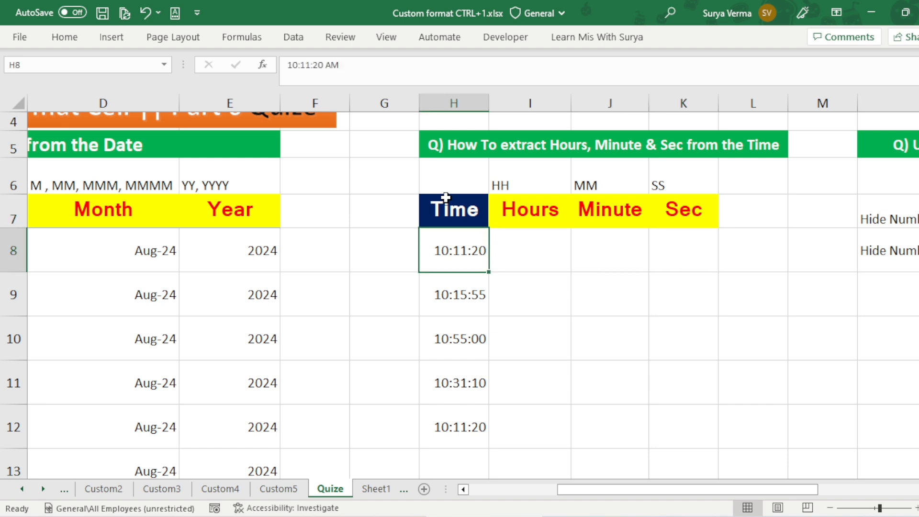
key("Down")
key("Down")
key("Down")
key("Down")
key("Right")
key("shift+Up")
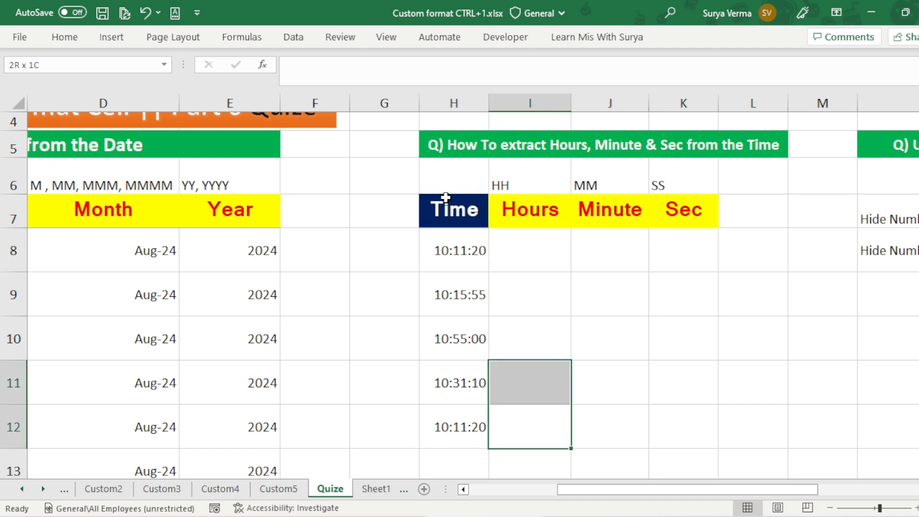
key("shift+Up")
key("shift+Up")
key("shift+Up")
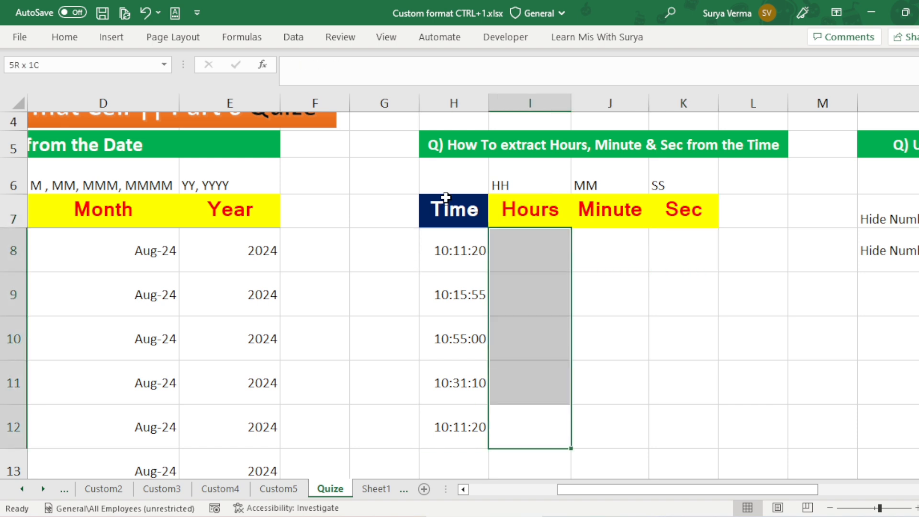
key("ctrl+1")
left_click(621, 199)
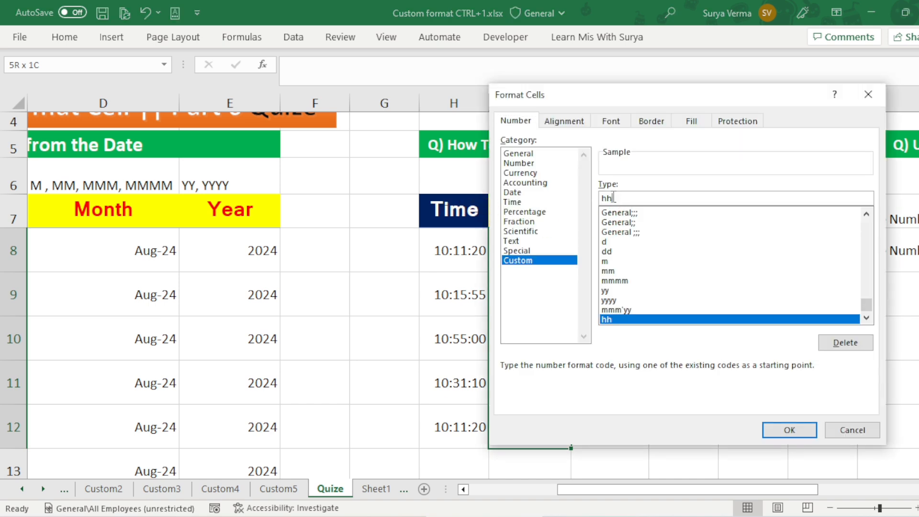
key("BackSpace")
key("BackSpace")
type("hh")
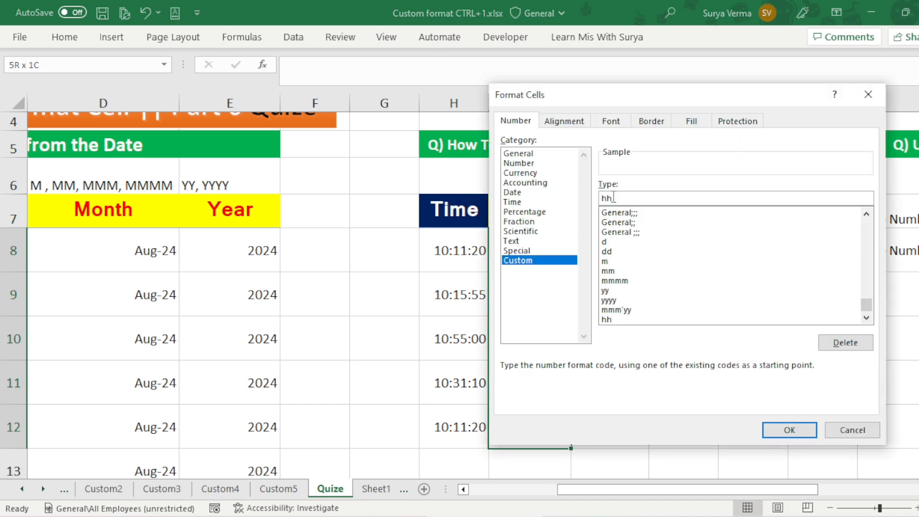
key("Return")
Step: Enter =H8 in the Hours cell I8 and fill the formula down to I12
left_click(517, 245)
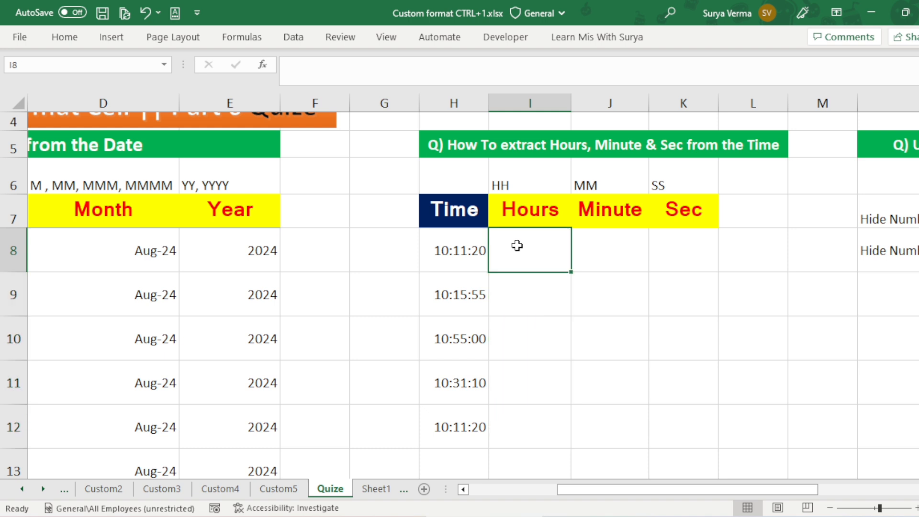
type("=H8")
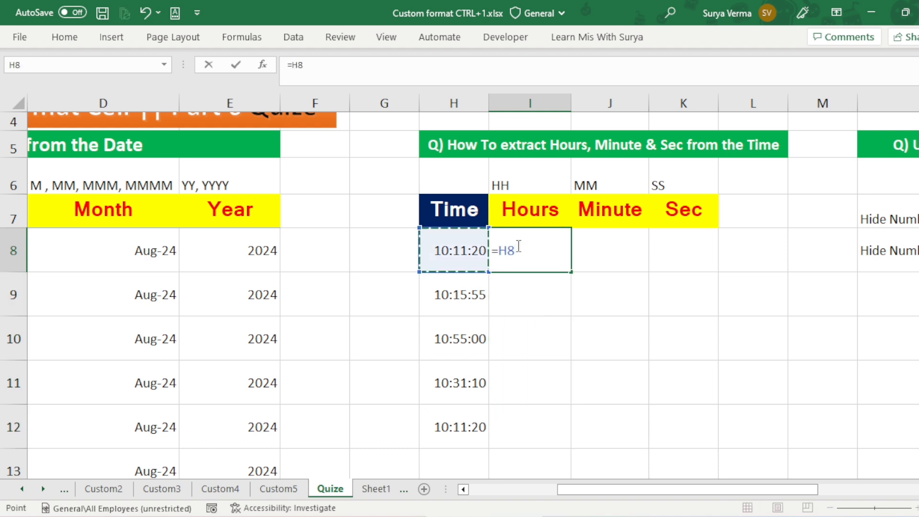
key("Return")
key("Up")
key("Left")
key("ctrl+Down")
key("Right")
key("ctrl+shift+Up")
key("ctrl+d")
Step: Apply the custom number format hh:mm to the empty cells L8:L12 beside the Sec column
key("Right")
key("ctrl+Up")
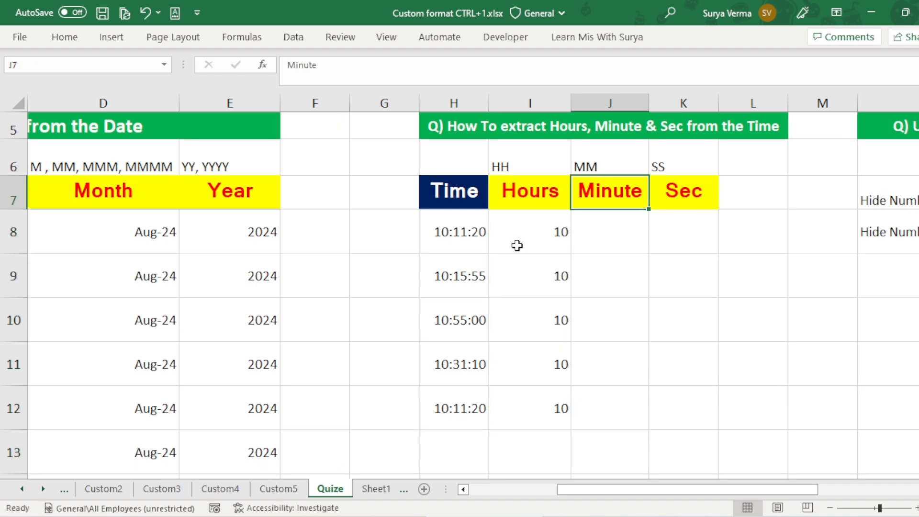
key("Down")
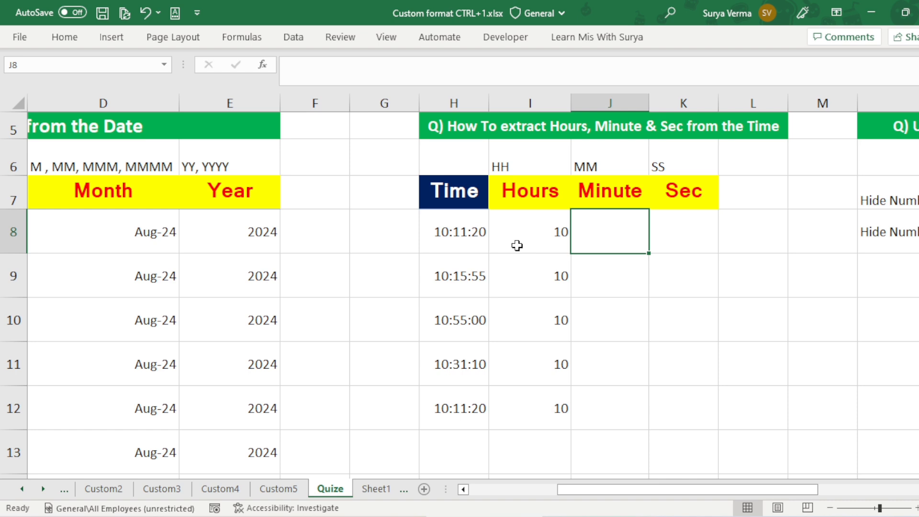
key("Right")
key("Right")
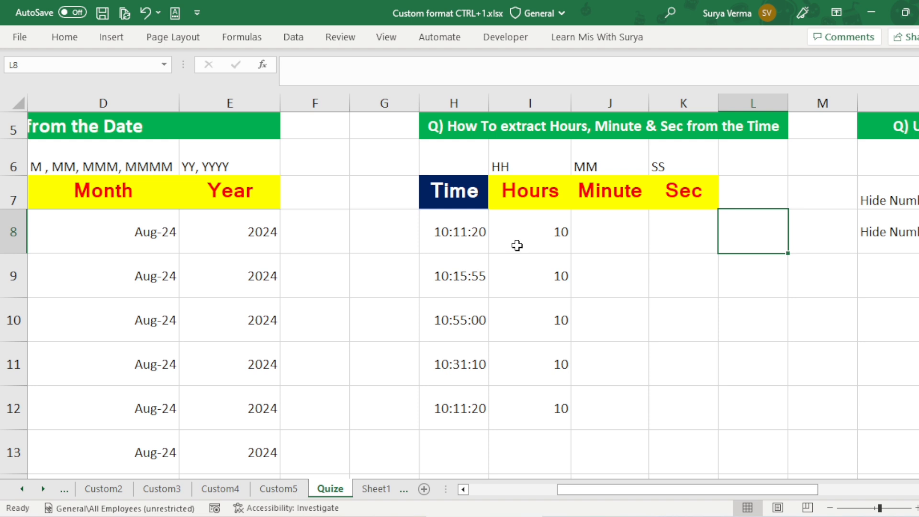
key("Left")
key("Left")
key("Left")
key("ctrl+Down")
key("Right")
key("Right")
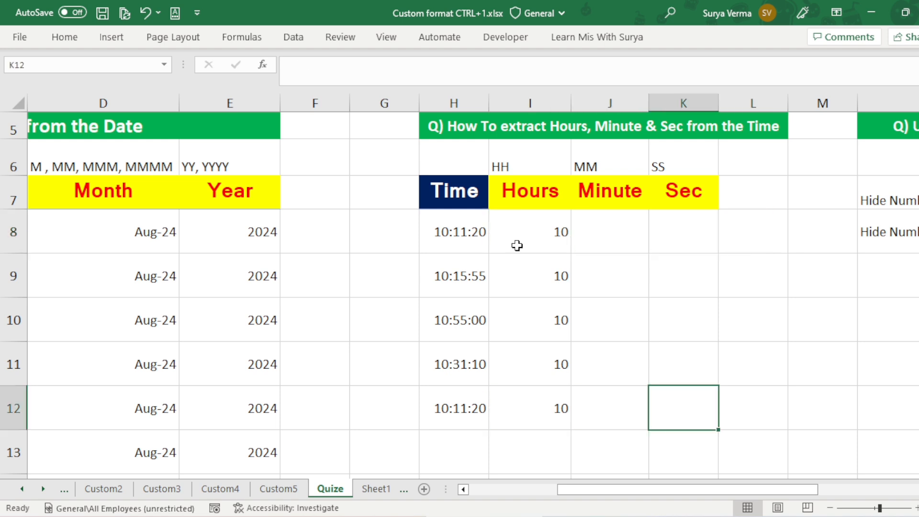
key("Right")
key("shift+Up")
key("shift+Up")
key("shift+Up")
key("shift+Up")
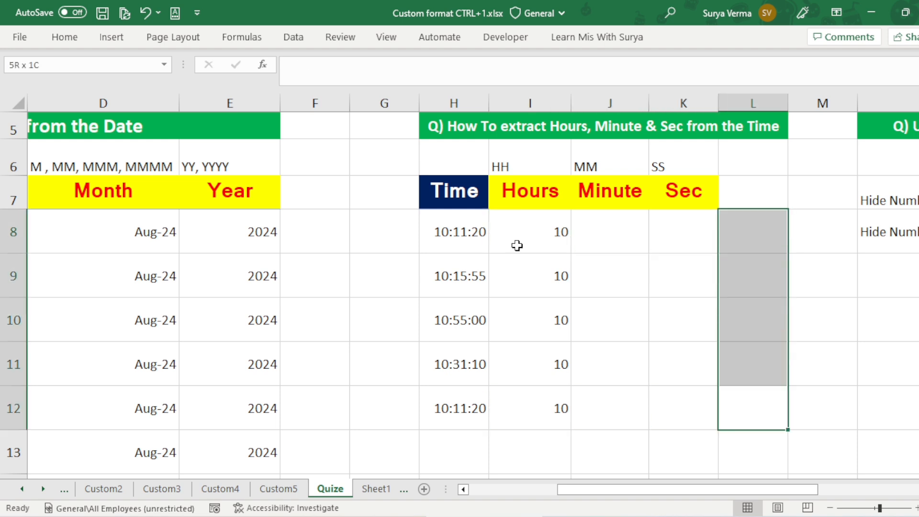
key("ctrl+1")
left_click(518, 260)
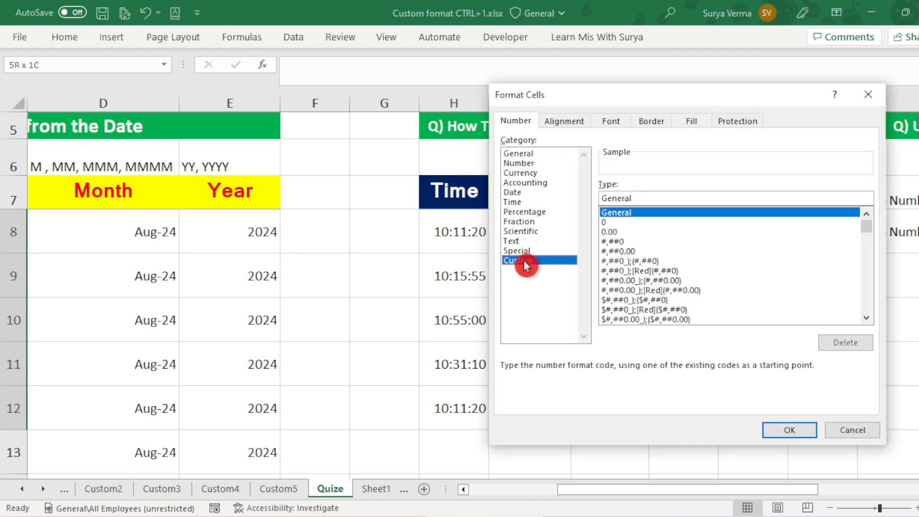
left_click(643, 198)
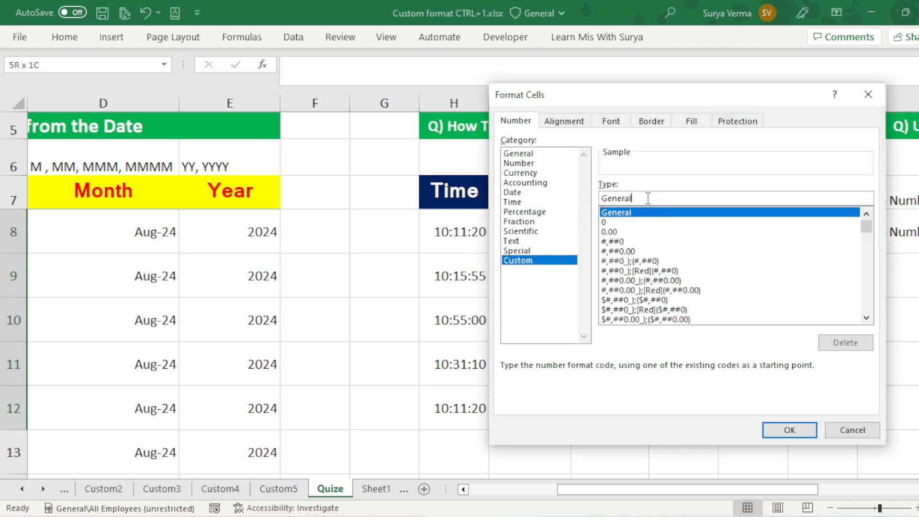
key("BackSpace")
key("BackSpace")
key("BackSpace")
key("BackSpace")
key("BackSpace")
key("BackSpace")
key("BackSpace")
type("hh")
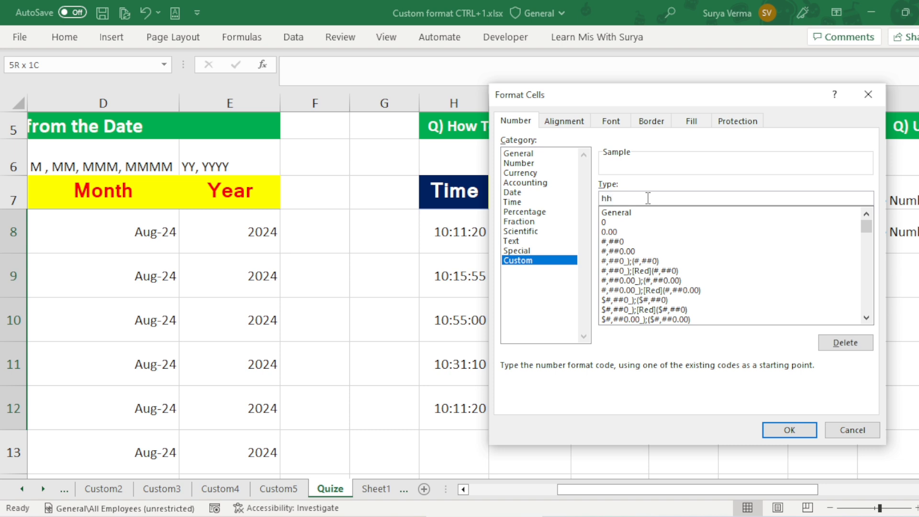
type(":mm")
left_click(785, 426)
Step: Enter =H8 in L8 and fill the formula down to L12
left_click(741, 229)
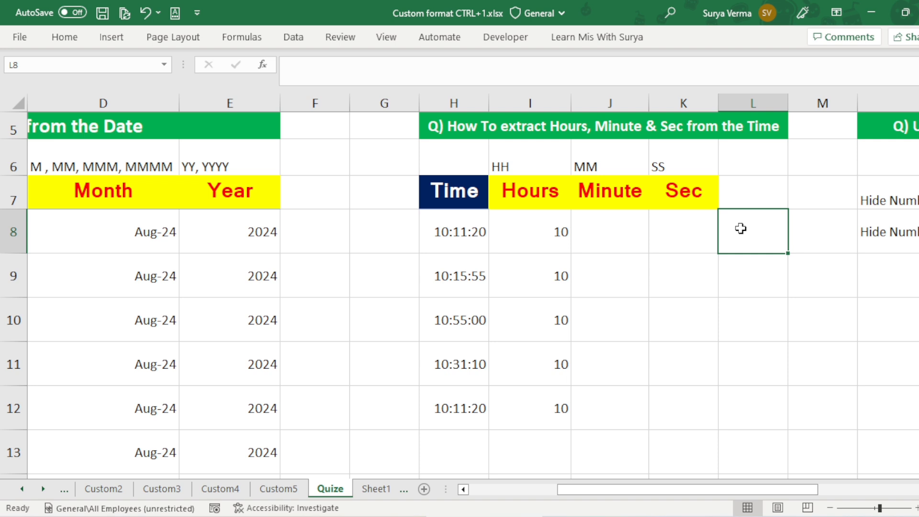
type("=")
key("Left")
key("Left")
key("Left")
key("Left")
key("Return")
key("Up")
key("Left")
key("Down")
key("Down")
key("Down")
key("Down")
key("Right")
key("ctrl+shift+Up")
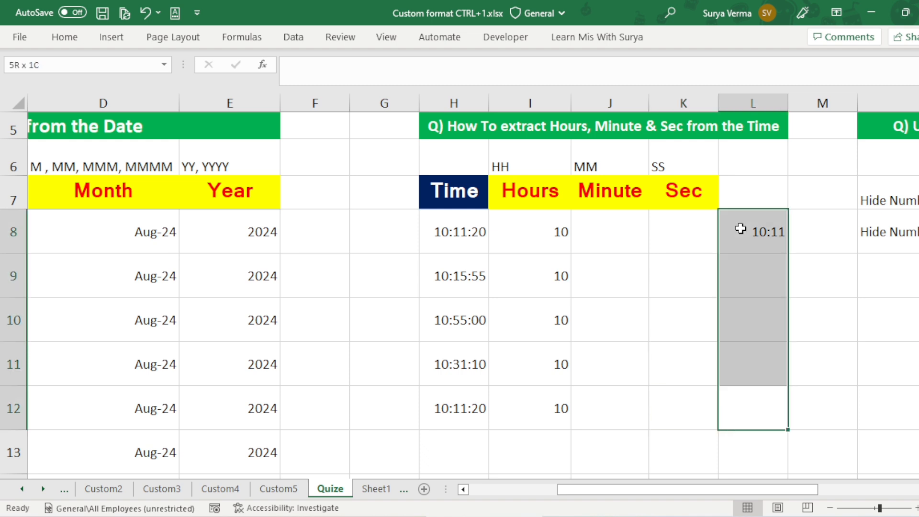
key("ctrl+d")
Step: Compare the hour-minute value in L11 with its source time in H11, and check the results up to L8
key("Down")
key("Up")
key("Up")
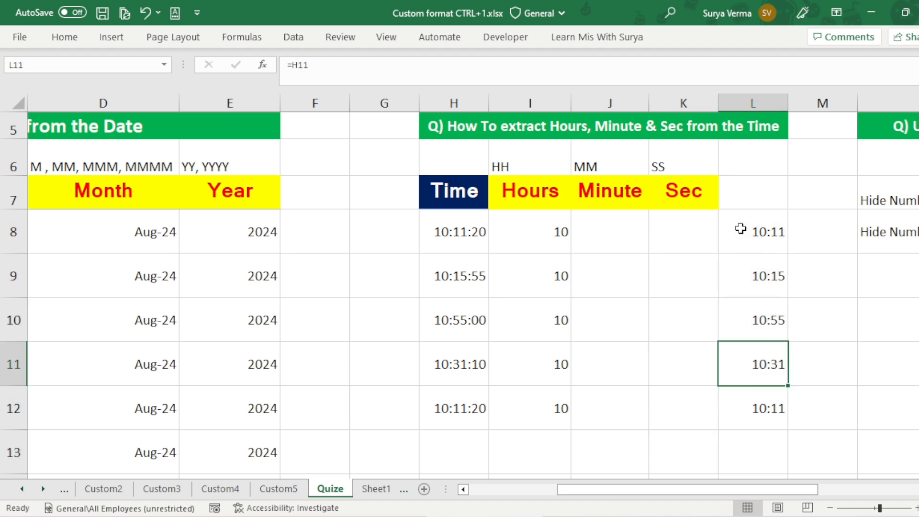
key("Left")
key("Left")
key("Left")
key("Left")
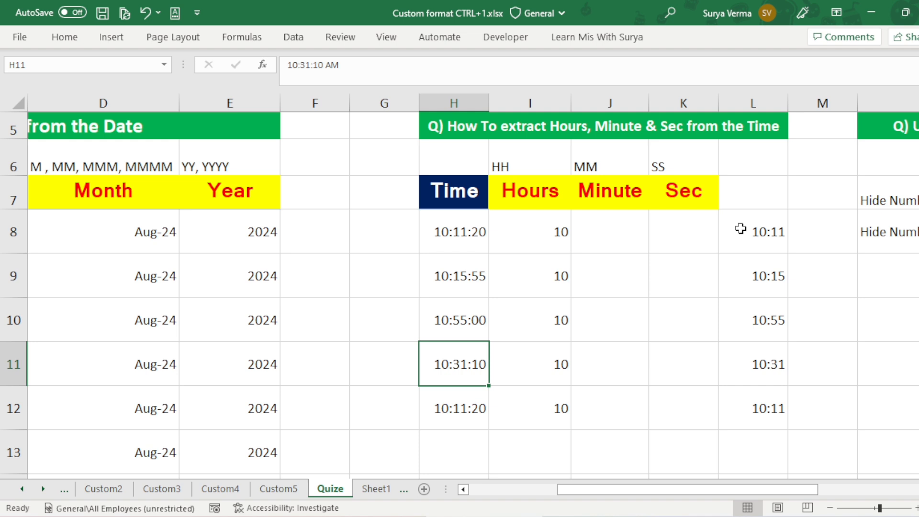
key("Right")
key("Right")
key("Right")
key("Right")
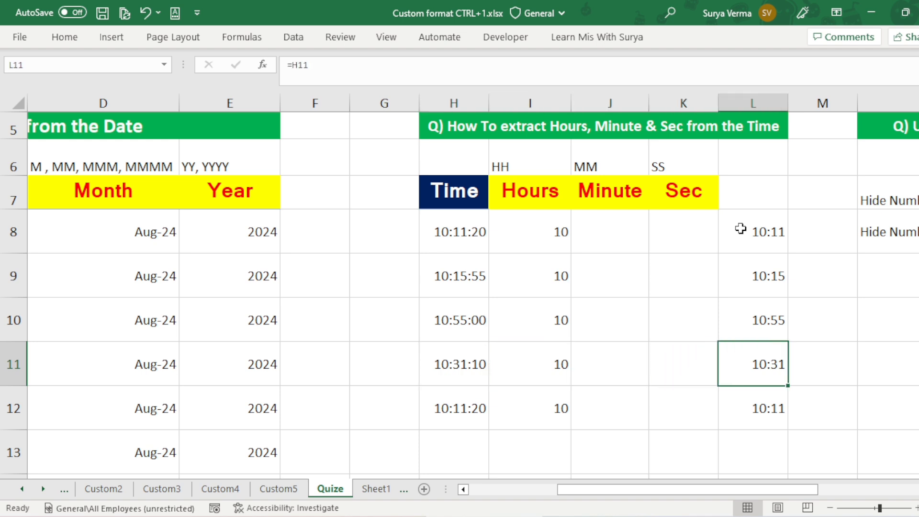
key("Up")
key("Up")
key("Up")
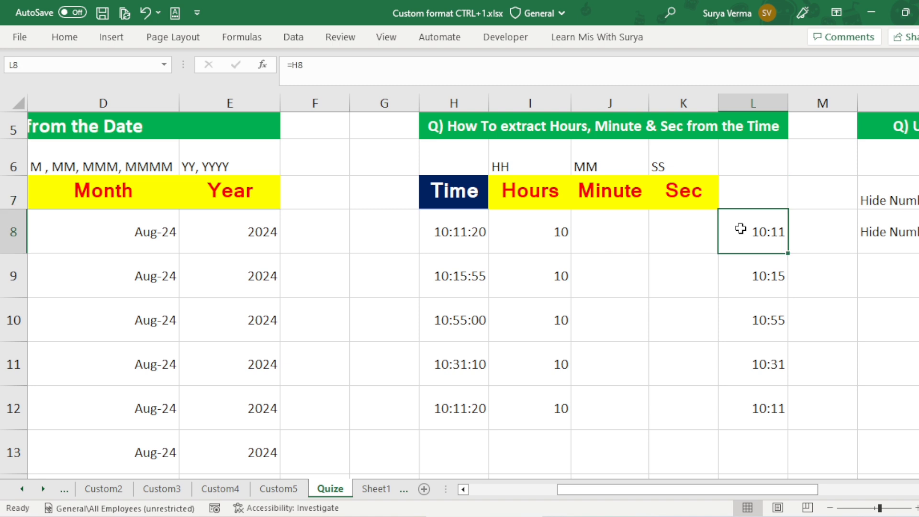
Step: Enter =H8 in the Minute cell J8 and fill the formula down to J12
key("Left")
key("Left")
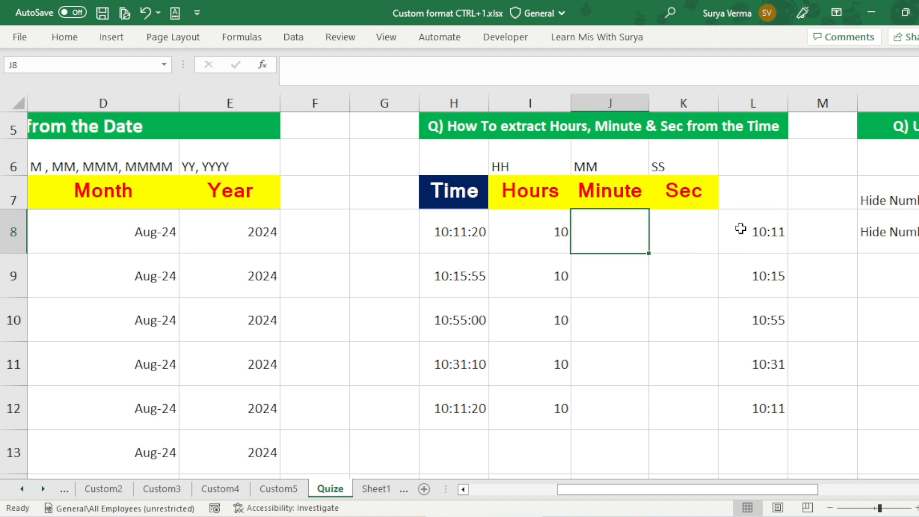
key("Left")
key("Right")
type("=")
key("Left")
key("Left")
key("Return")
key("Up")
key("Left")
key("ctrl+Down")
key("Right")
key("ctrl+shift+Up")
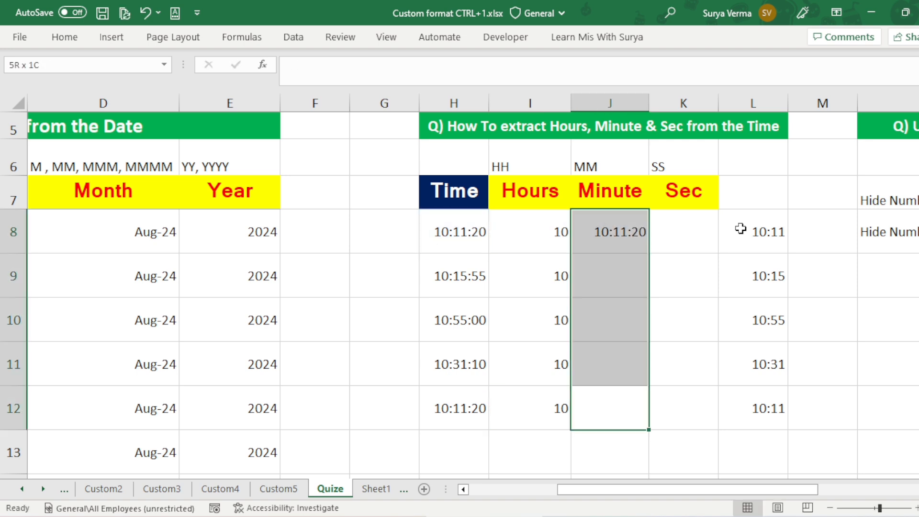
key("ctrl+d")
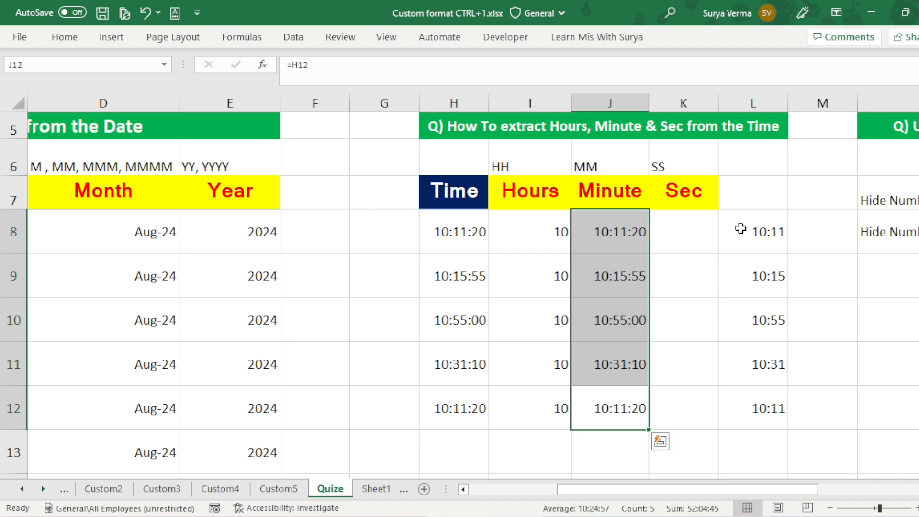
Step: Apply the custom number format mm to the Minute cells J8:J12 and check the first and last results
key("ctrl+1")
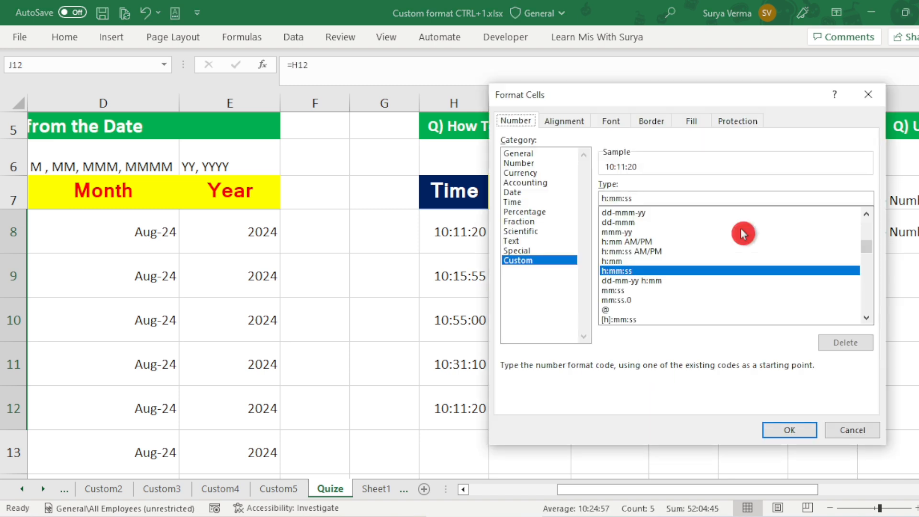
left_click(644, 198)
key("BackSpace")
key("BackSpace")
key("BackSpace")
key("BackSpace")
key("BackSpace")
key("BackSpace")
key("BackSpace")
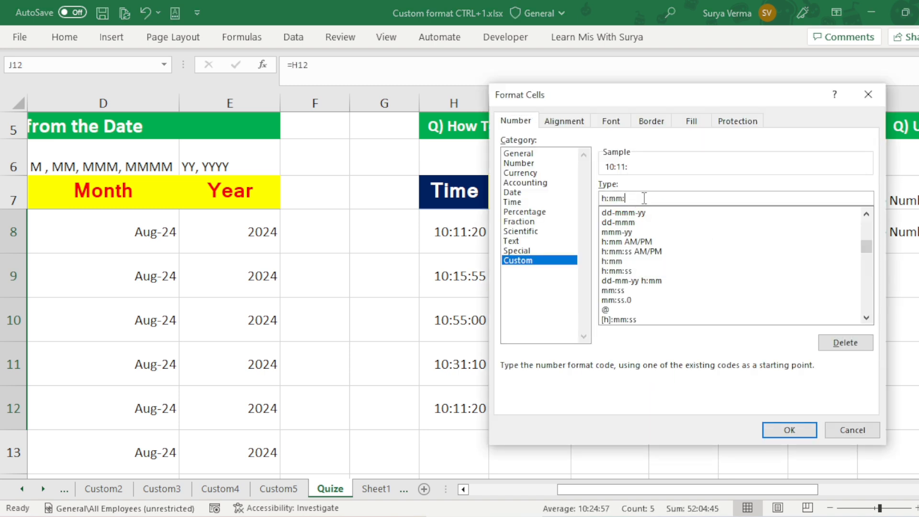
type("mm")
key("Return")
left_click(628, 232)
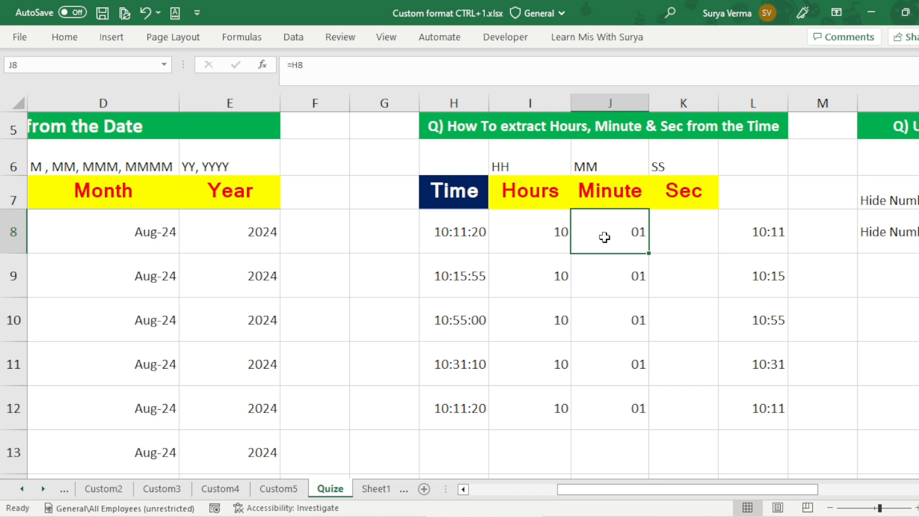
left_click(631, 406)
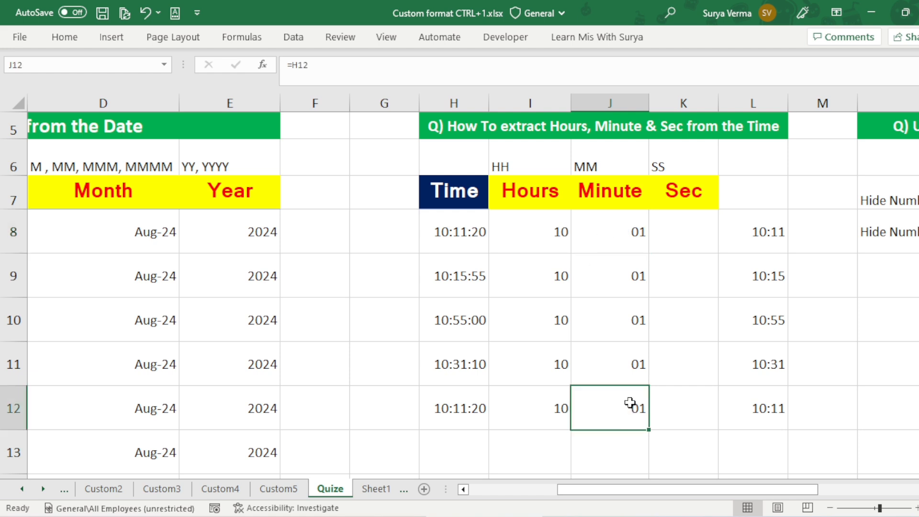
Step: Examine the question on hiding numbers or text and its listed format codes in columns N and O
left_click(682, 218)
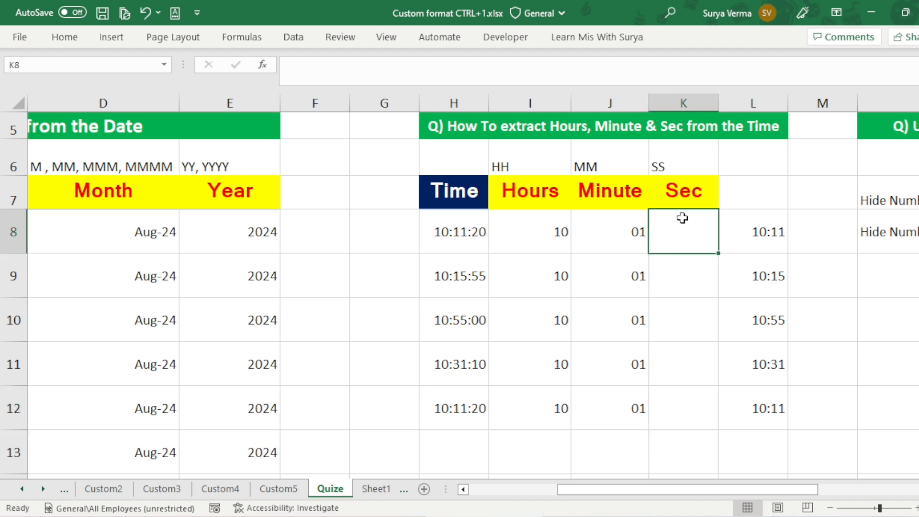
key("Right")
key("Right")
key("Right")
key("Right")
key("Left")
key("Right")
key("Right")
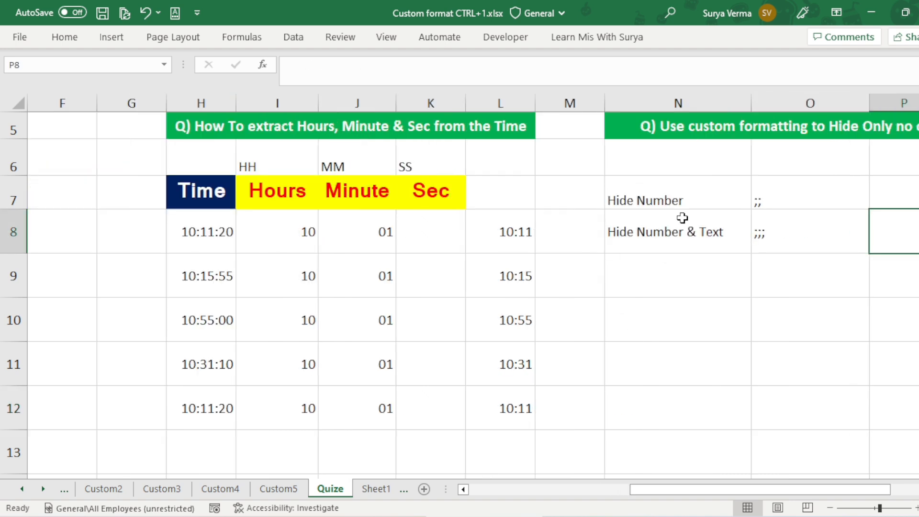
key("Right")
key("Left")
key("Left")
key("Left")
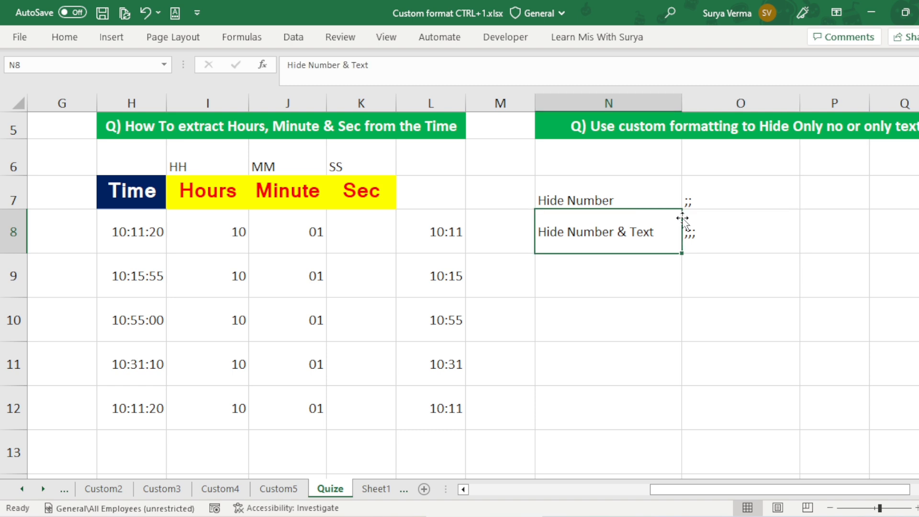
key("Right")
key("Right")
key("Right")
key("Right")
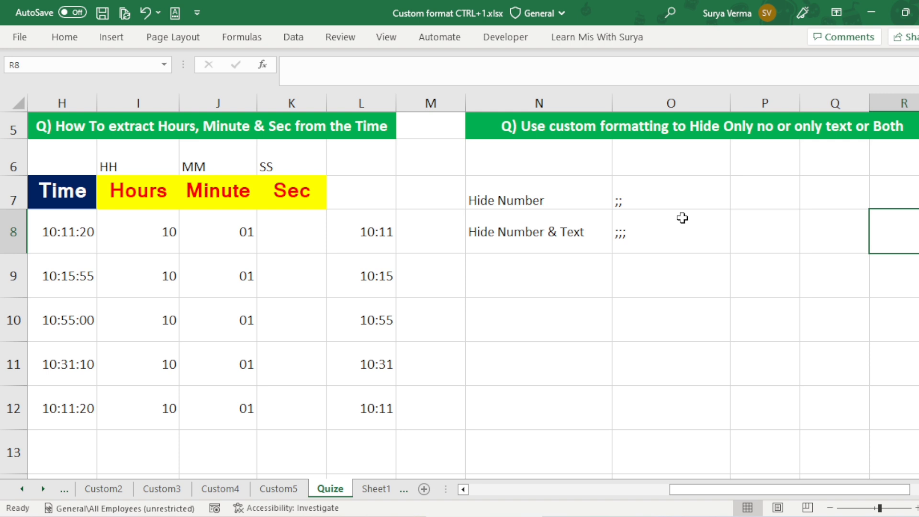
key("Right")
key("Right")
key("Right")
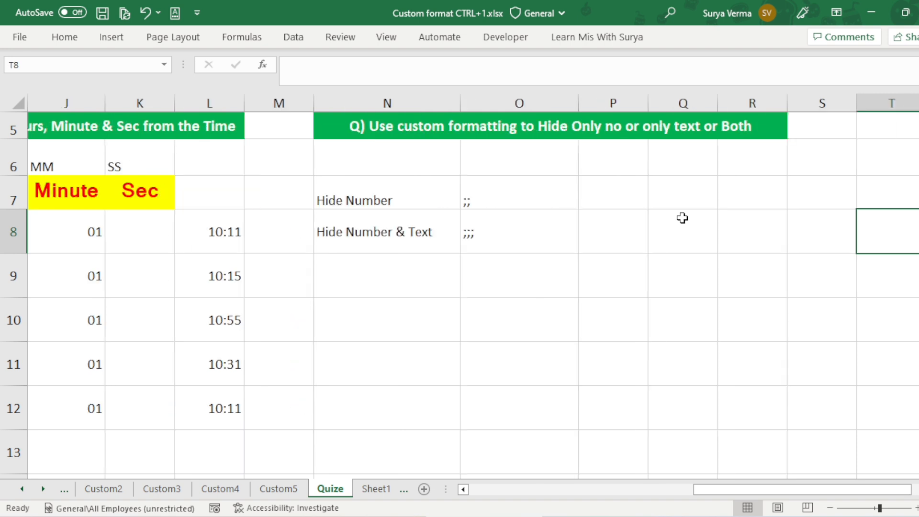
key("Left")
key("Left")
key("Left")
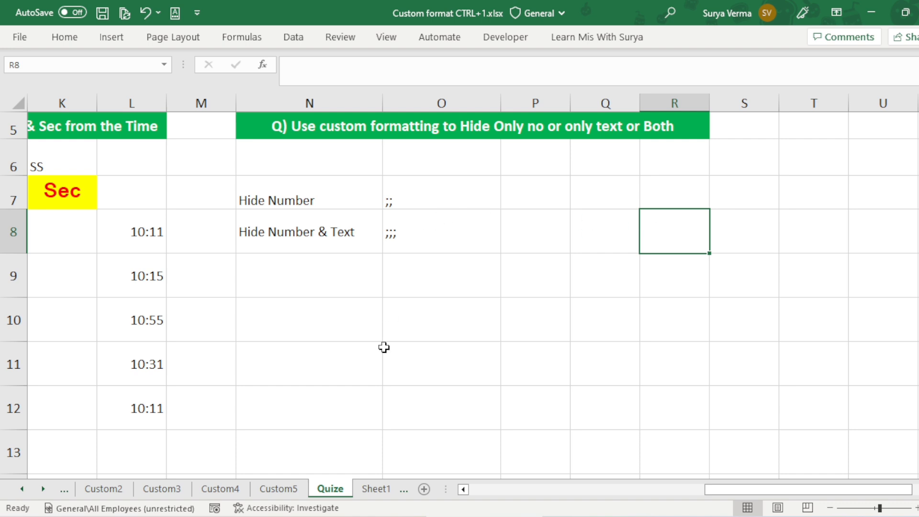
key("Left")
key("Left")
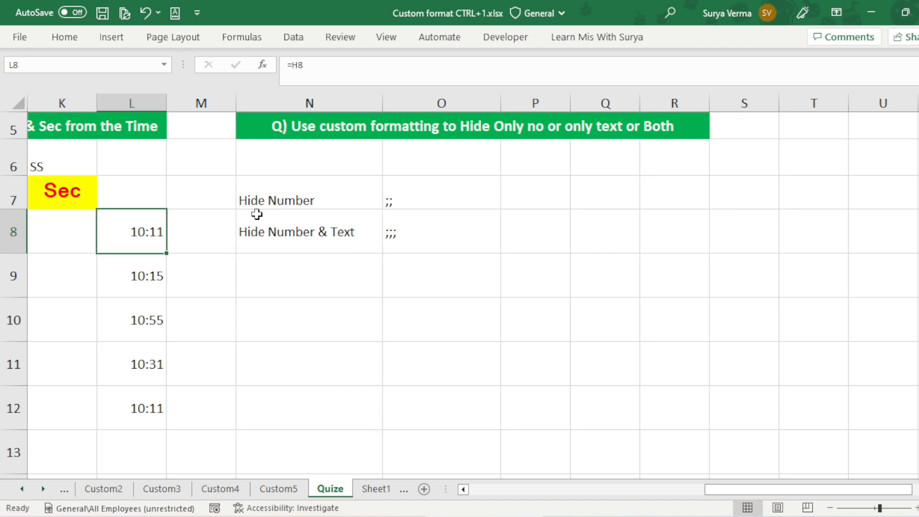
Step: Apply the custom number format ;; to the entire Quize sheet to hide only the numbers
key("Home")
key("Up")
key("Up")
key("Up")
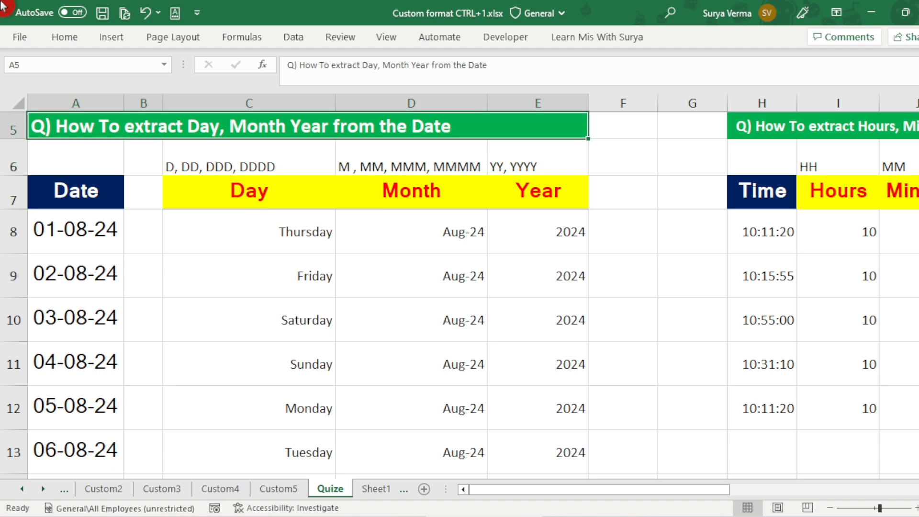
left_click(16, 103)
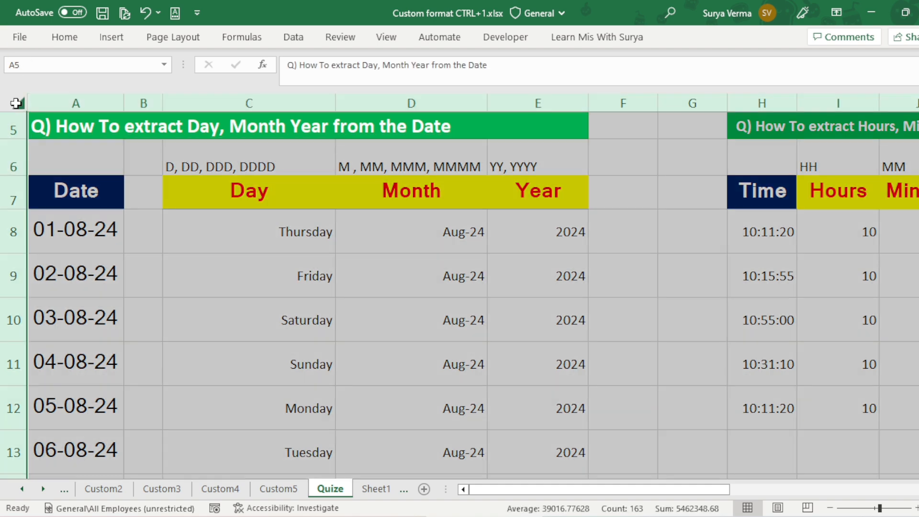
key("ctrl+1")
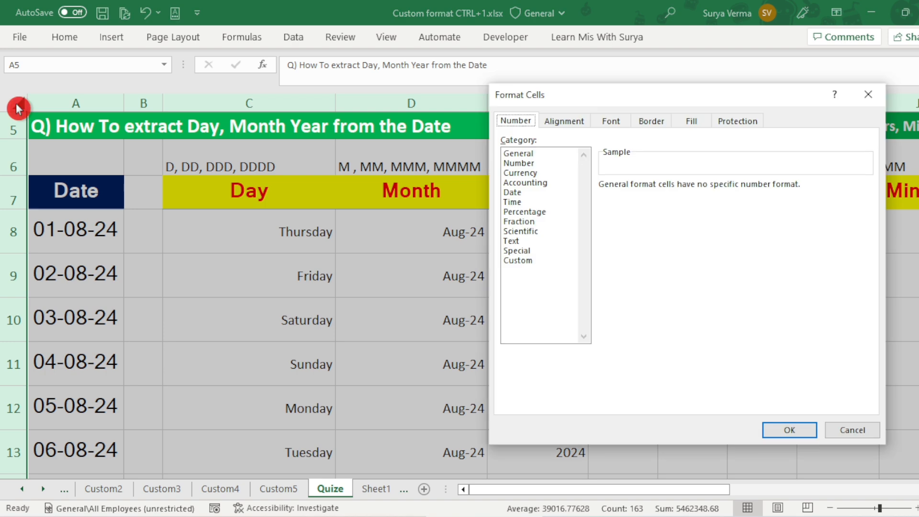
left_click(507, 261)
left_click(647, 196)
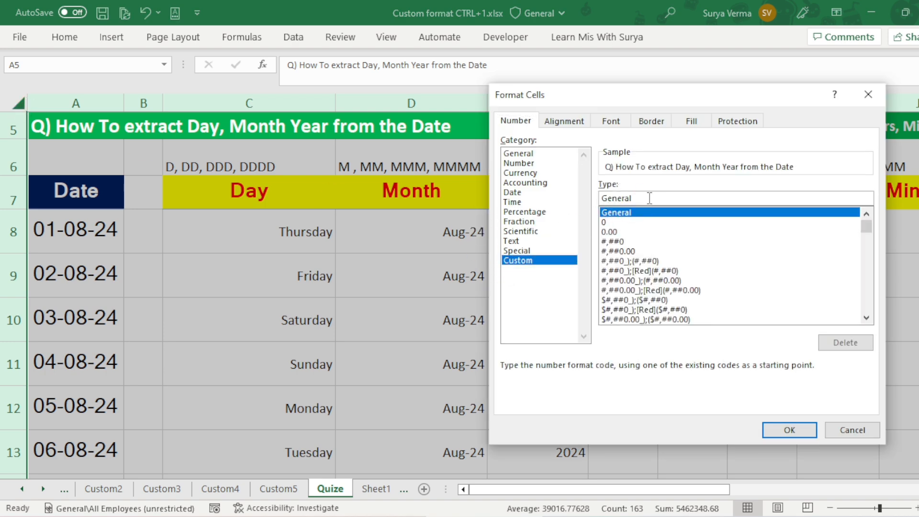
key("BackSpace")
key("BackSpace")
key("BackSpace")
key("BackSpace")
key("BackSpace")
key("BackSpace")
key("BackSpace")
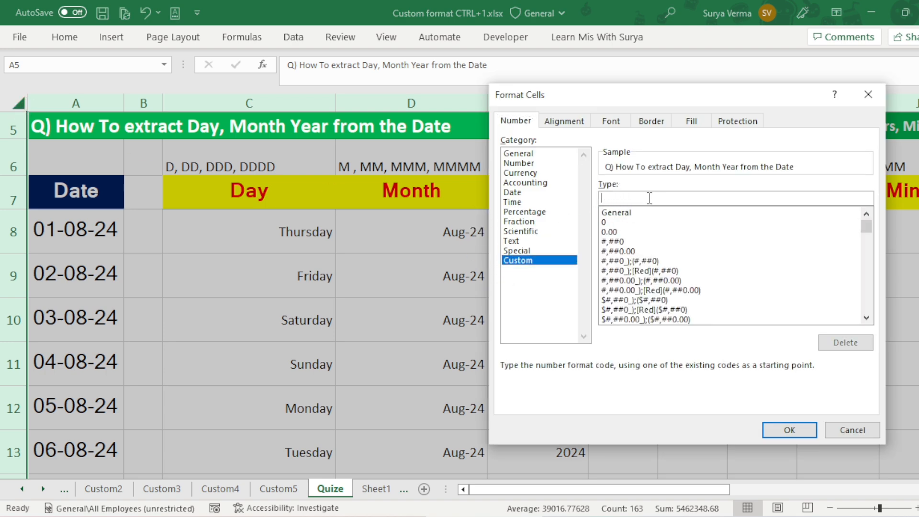
type(";")
left_click(795, 431)
Step: Inspect the contents of cells under the date and time headings, including J9, I9, D9 and I8
key("Up")
key("Down")
key("Down")
key("Down")
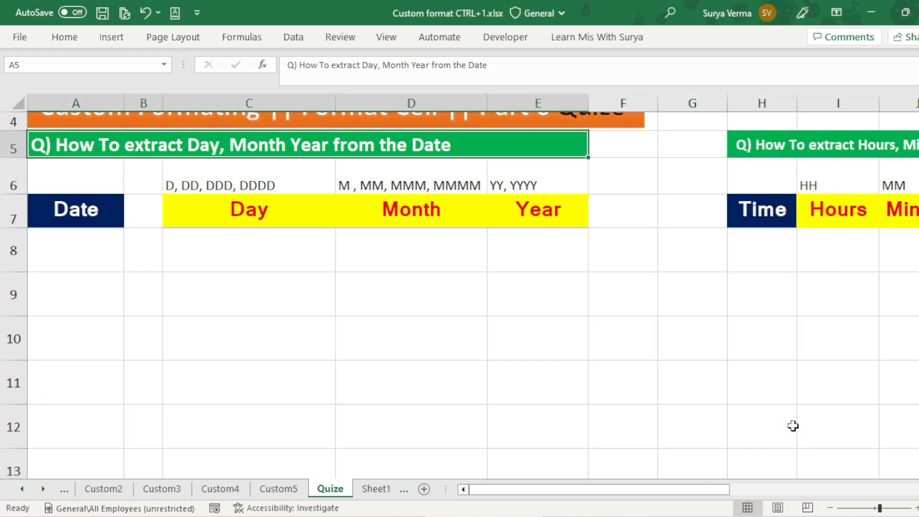
key("Left")
key("Left")
key("Left")
key("Left")
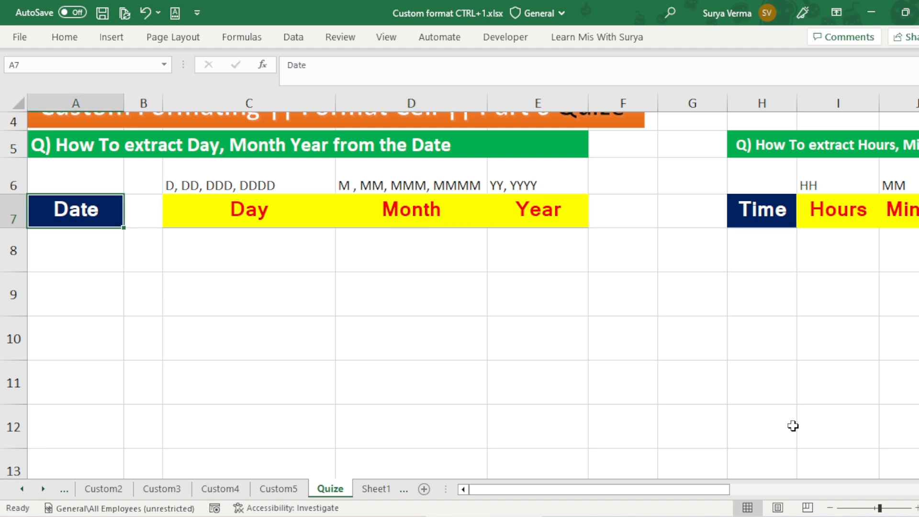
key("Up")
key("Right")
key("Right")
key("Right")
key("Right")
key("Right")
key("Right")
key("Right")
key("Right")
key("Right")
key("Right")
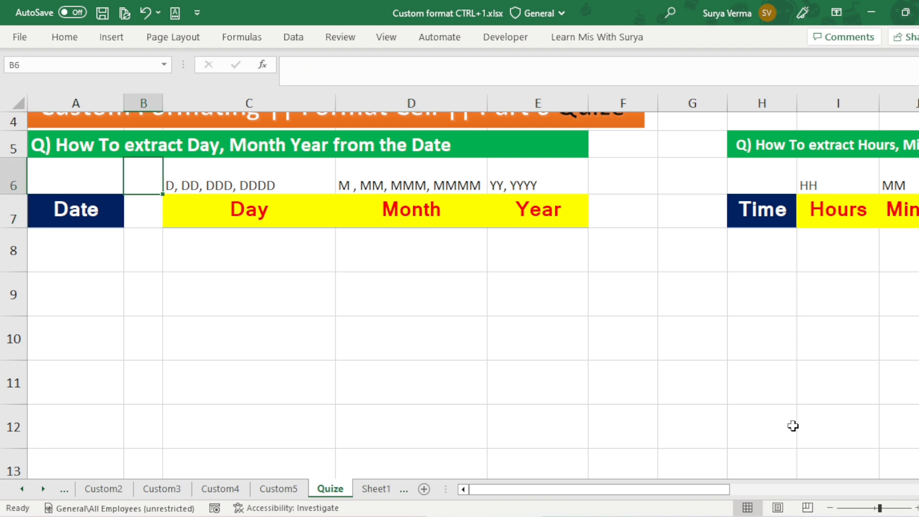
key("Down")
key("Down")
key("Down")
key("Left")
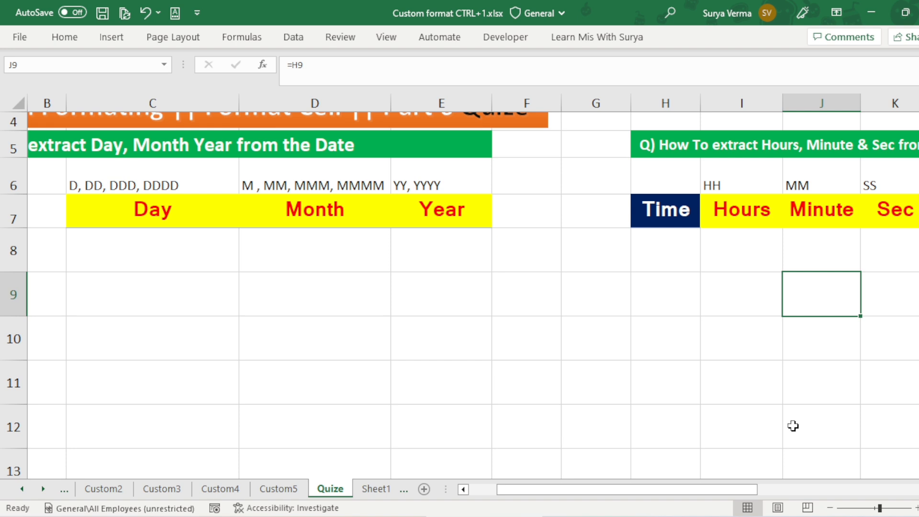
key("Left")
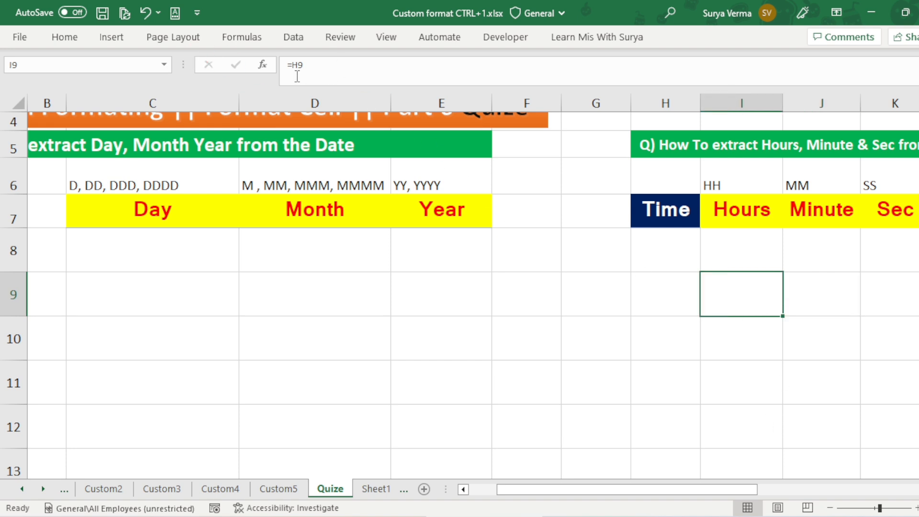
key("Left")
key("Left")
key("Left")
key("Left")
key("Left")
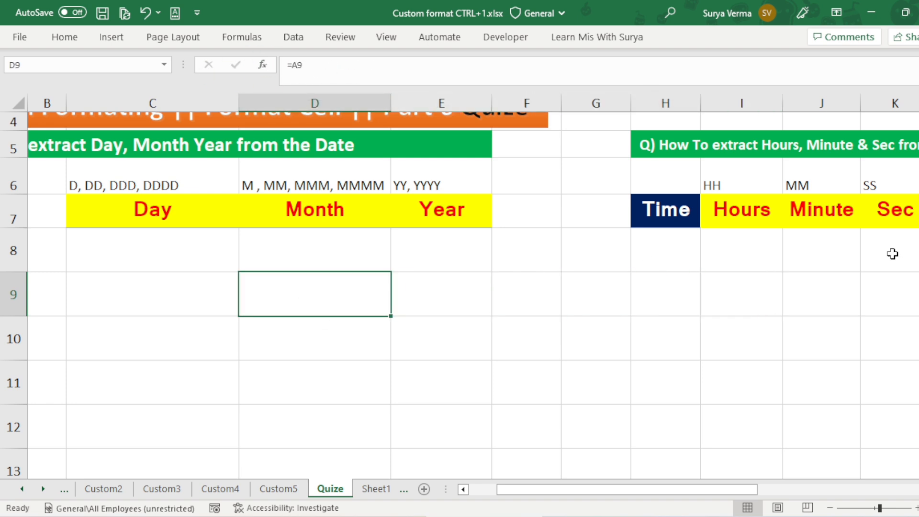
left_click(748, 244)
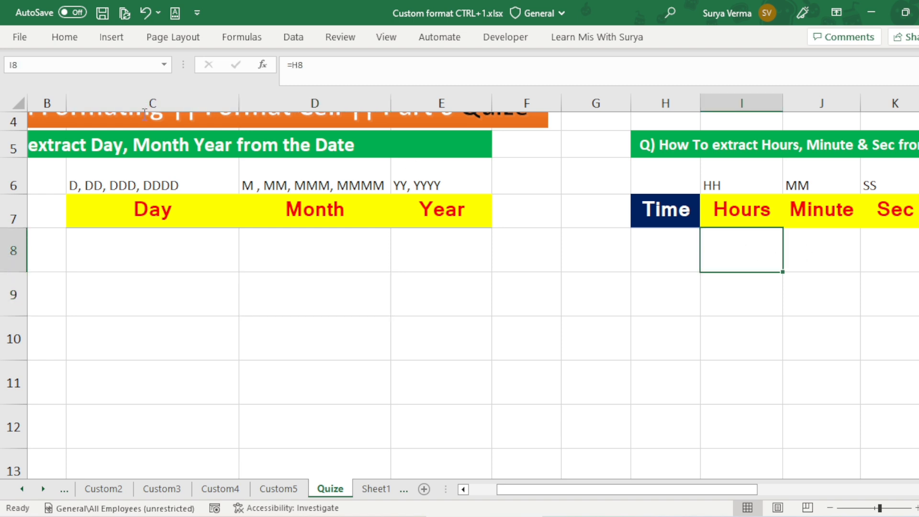
Step: Reapply the custom number format ;; to all cells of the sheet
left_click(12, 101)
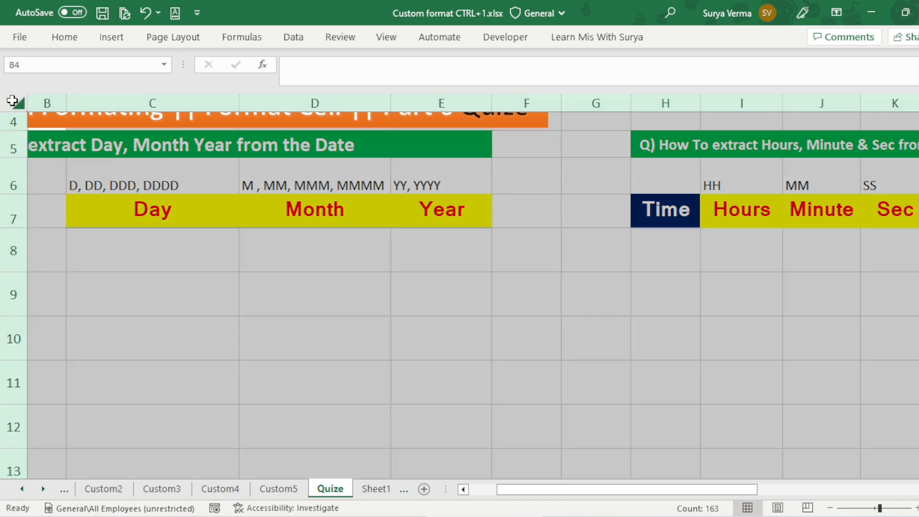
key("ctrl+1")
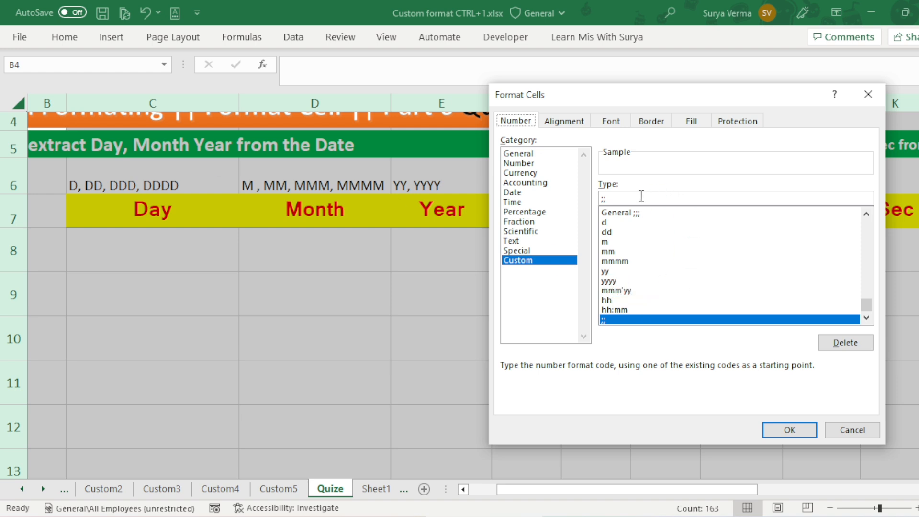
left_click(626, 200)
key("BackSpace")
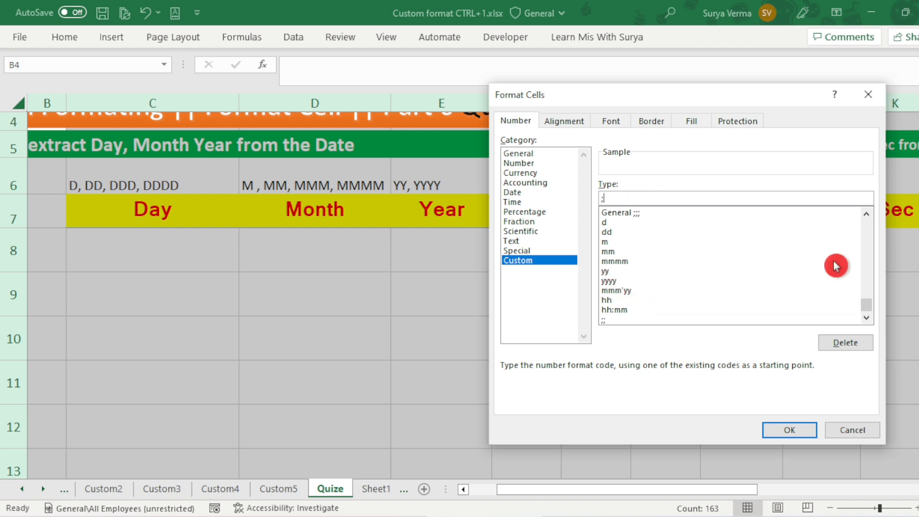
type(";")
key("Return")
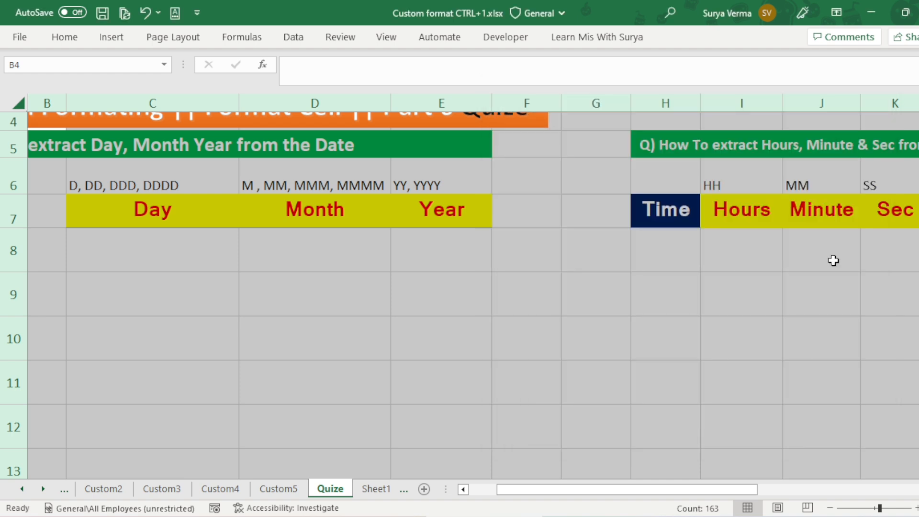
Step: Change the custom number format of the entire sheet to ;;; to hide both numbers and text
key("ctrl+1")
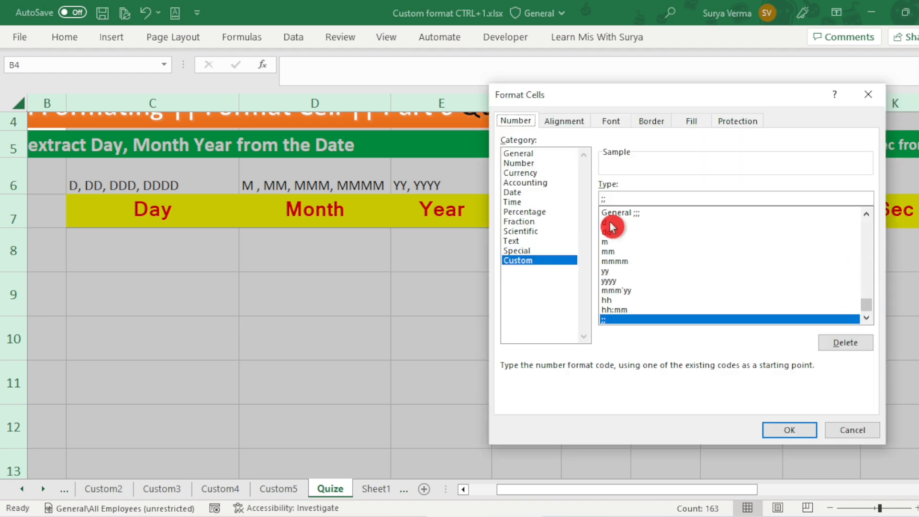
left_click(668, 200)
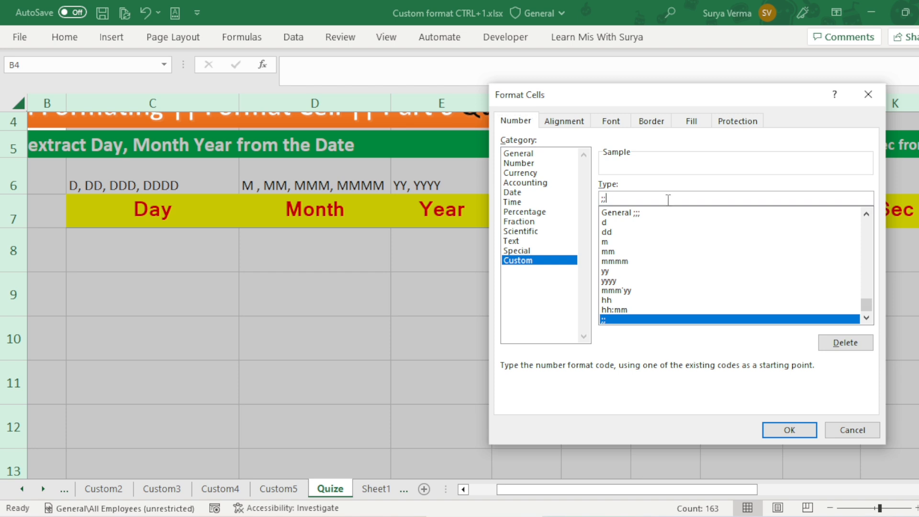
type(";")
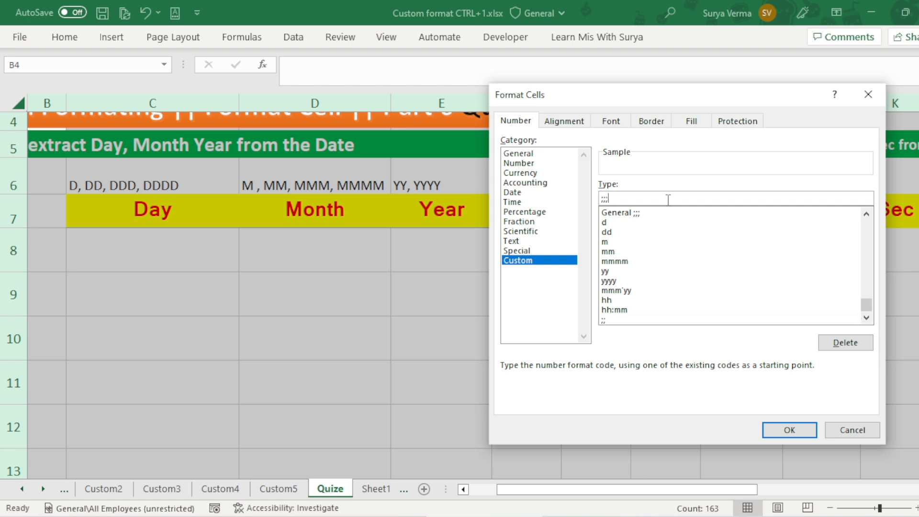
left_click(783, 436)
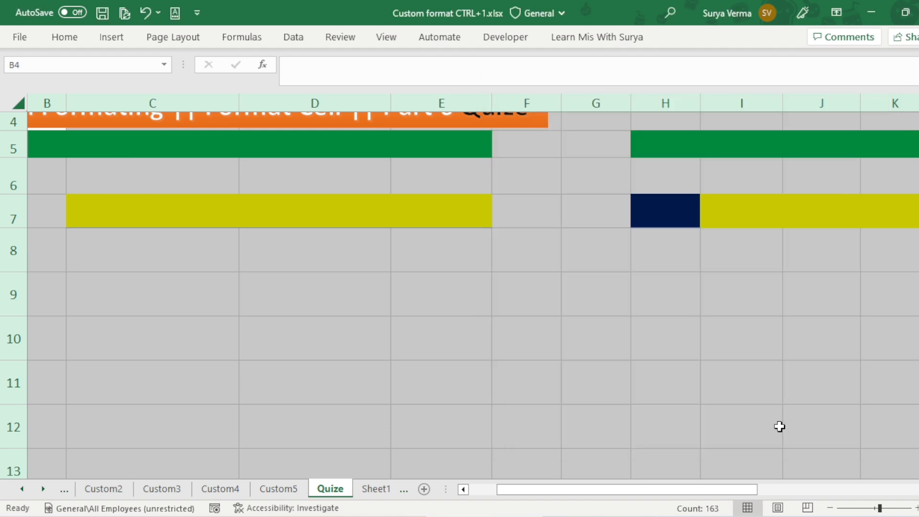
Step: Shift the orange "Custom Formating || Format Cell || Part 6 Quize" banner slightly upward over rows 3 and 4
scroll(700, 407, "up", 1)
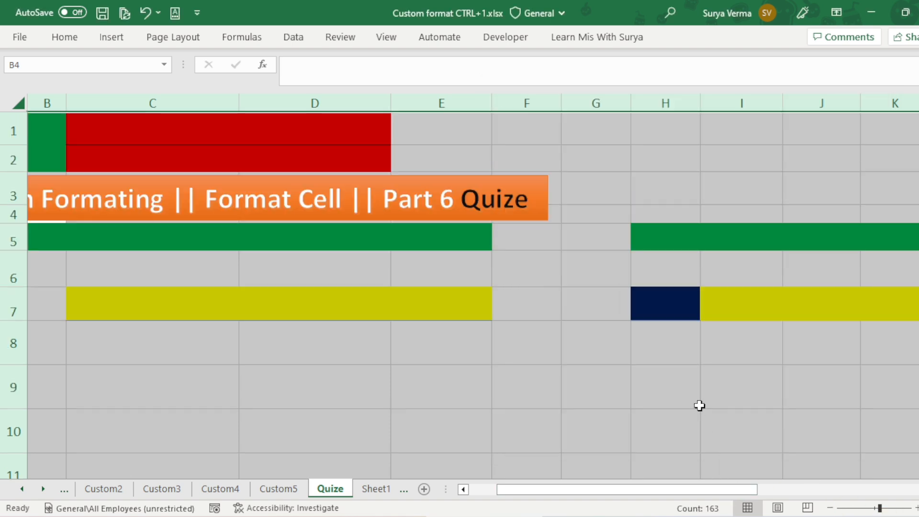
left_click_drag(723, 490, 495, 474)
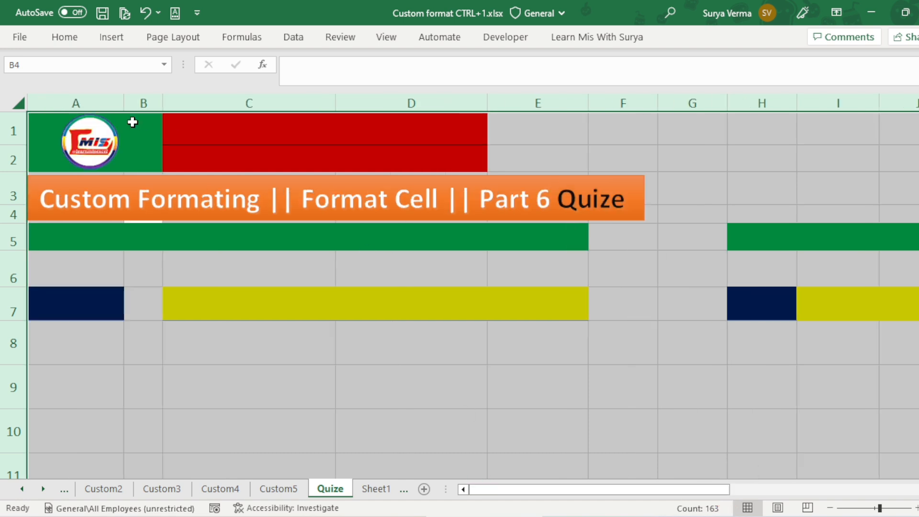
left_click(230, 179)
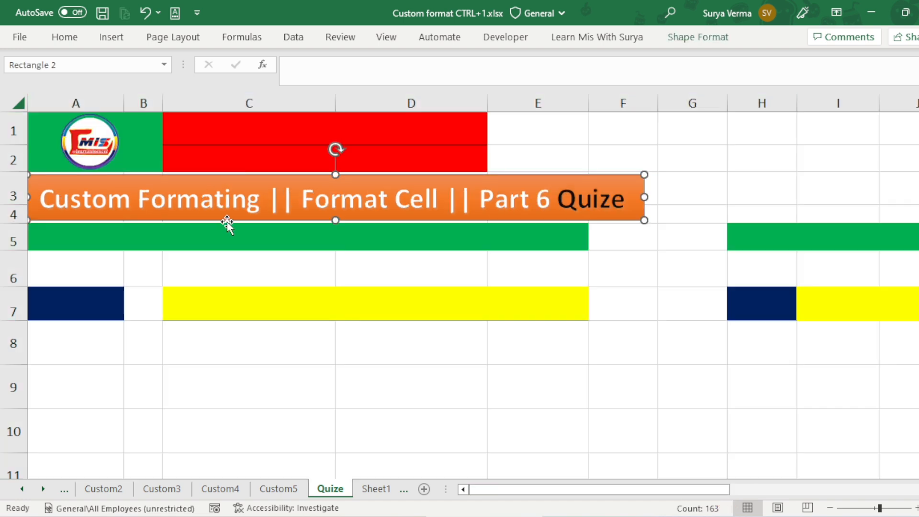
mouse_move(227, 221)
left_mouse_down()
mouse_move(437, 219)
mouse_move(226, 220)
left_mouse_up()
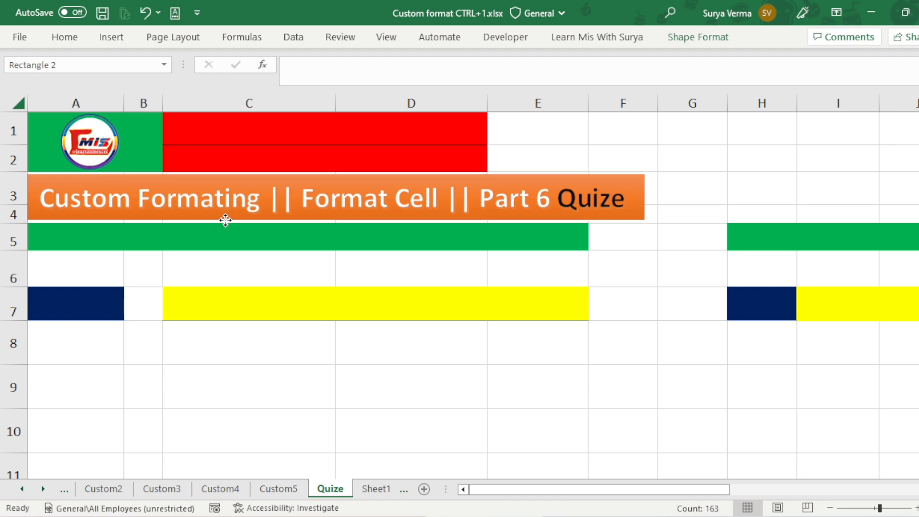
left_click_drag(225, 220, 224, 219)
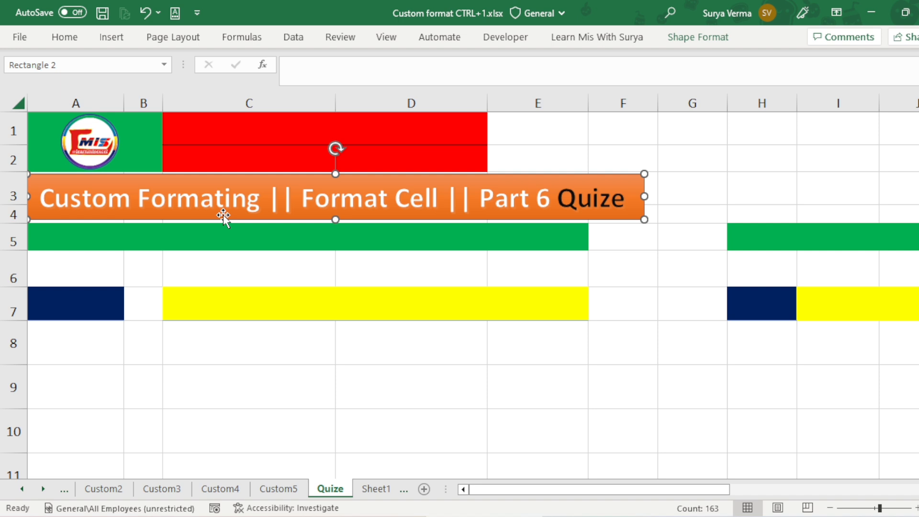
left_click_drag(223, 215, 224, 215)
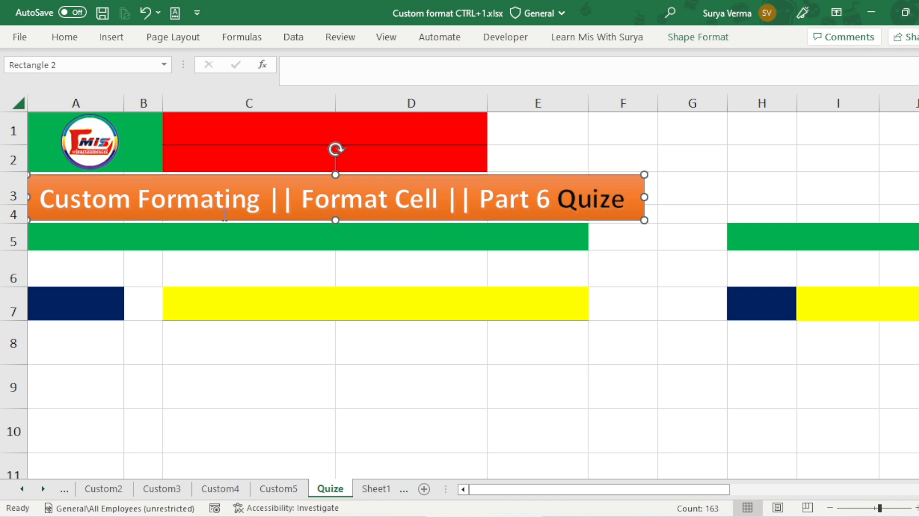
Step: Reset the number format of all cells on the Quize sheet to General
left_click(19, 104)
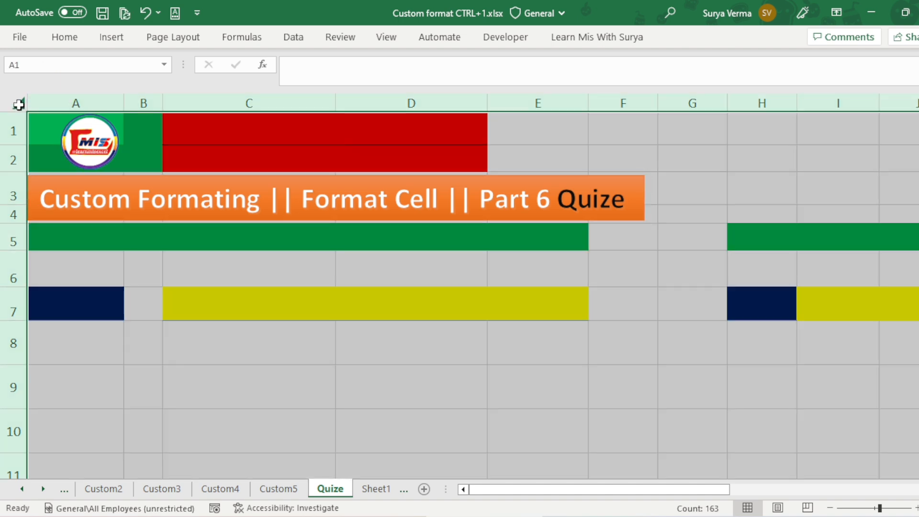
key("ctrl+1")
left_click_drag(614, 198, 588, 198)
key("BackSpace")
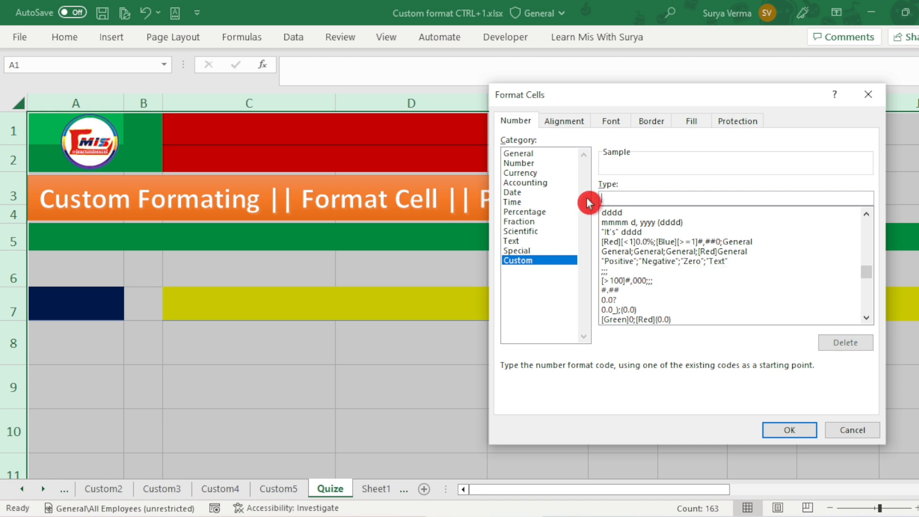
left_click_drag(867, 271, 866, 211)
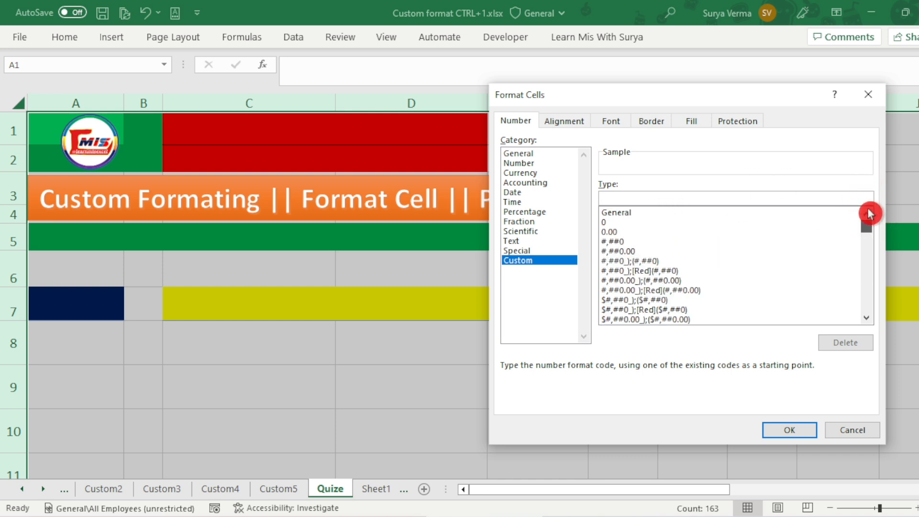
left_click(630, 212)
left_click(791, 430)
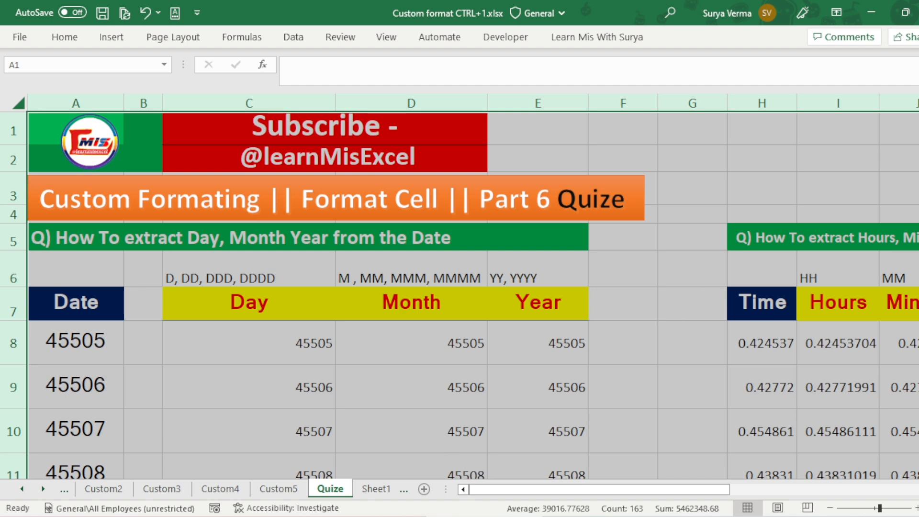
Step: Format the date table's cells A8:E37 as Date with the 03-14-12 type
left_click_drag(709, 490, 597, 503)
left_click_drag(711, 489, 285, 412)
left_click(75, 328)
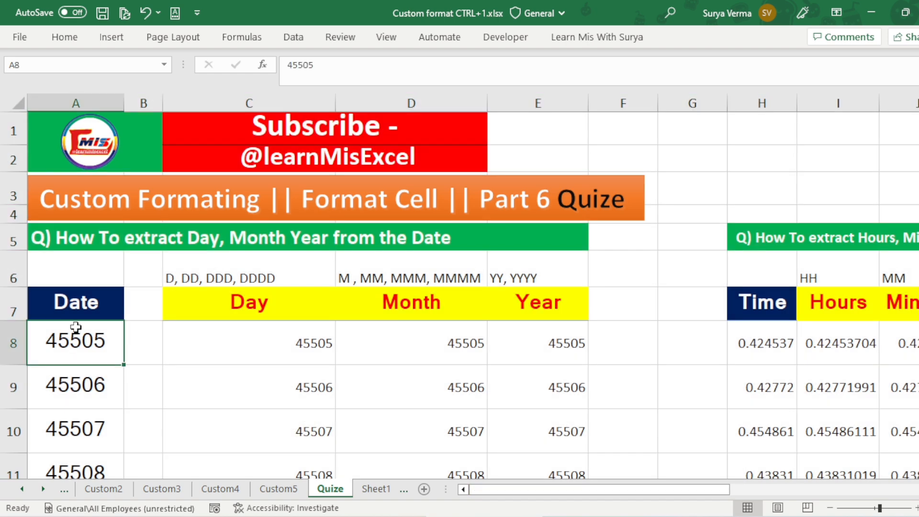
key("shift+Right")
key("shift+Right")
key("shift+Right")
key("shift+Right")
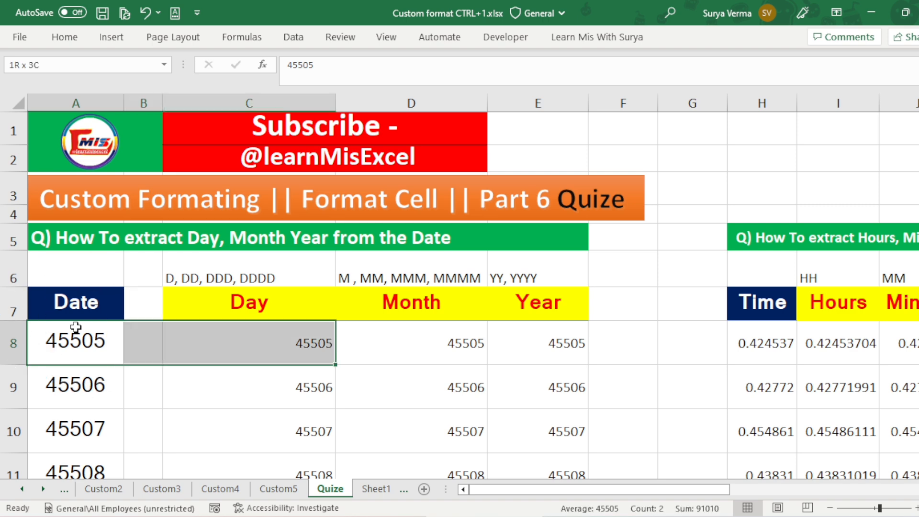
key("ctrl+shift+Down")
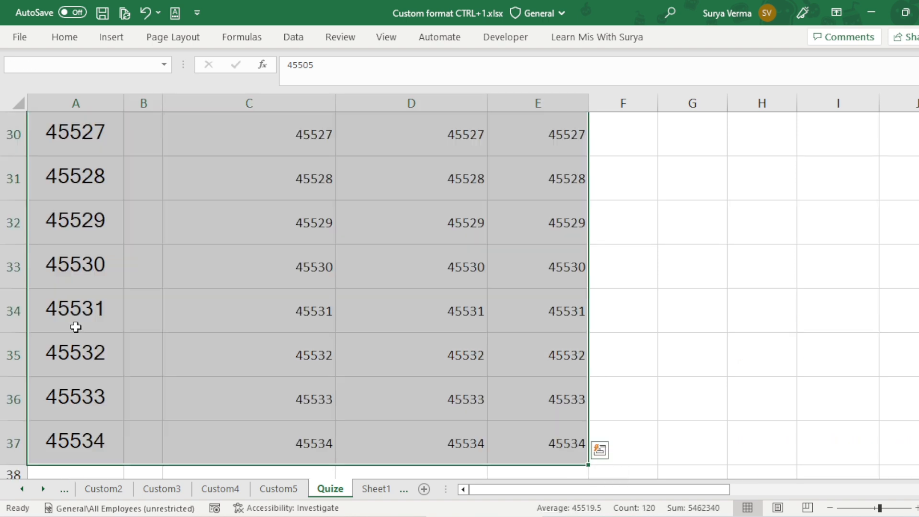
scroll(76, 325, "up", 9)
key("ctrl+1")
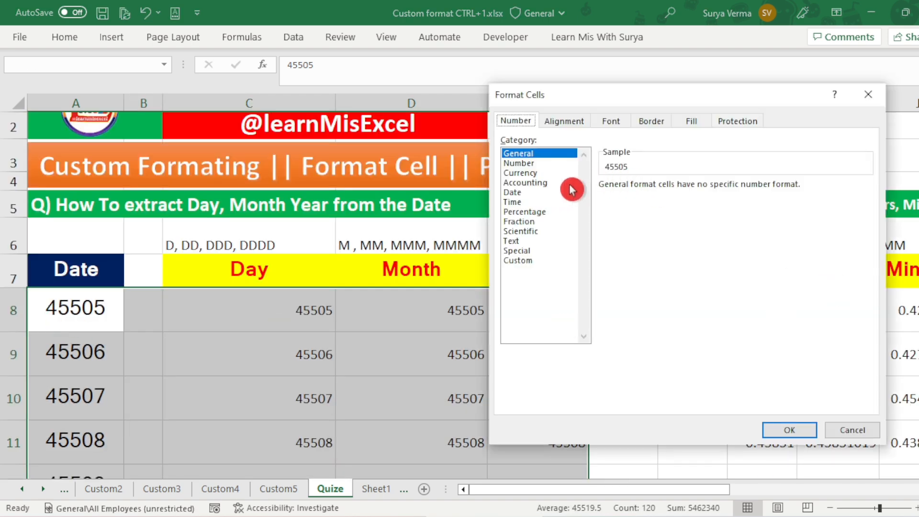
left_click(523, 193)
left_click(784, 433)
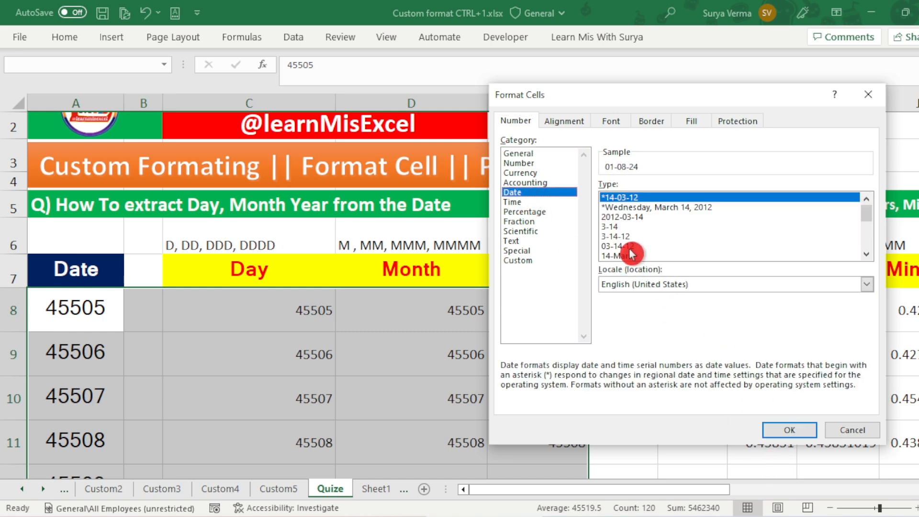
left_click(627, 247)
left_click(790, 430)
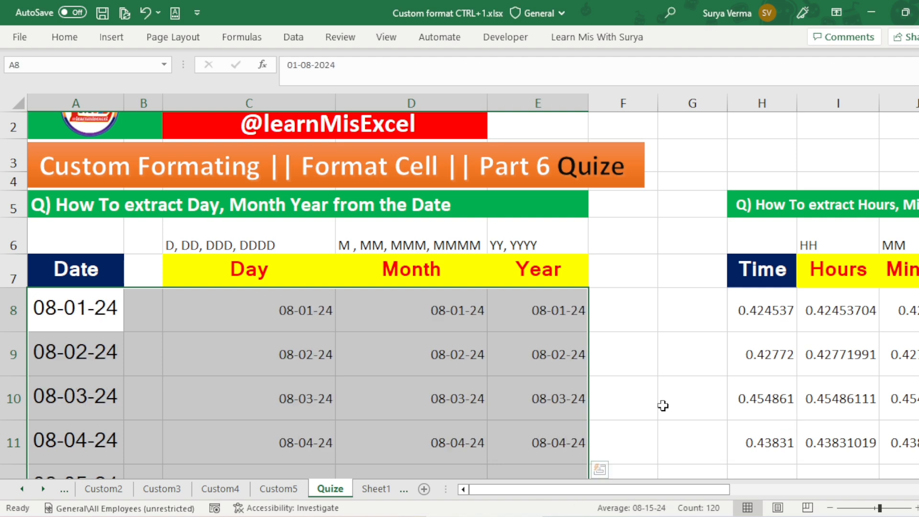
left_click(481, 368)
Step: Format the time table's cells H8:L11 as Time with the 37:30:55 type
left_click_drag(676, 487, 794, 482)
left_click_drag(353, 311, 665, 445)
key("ctrl+1")
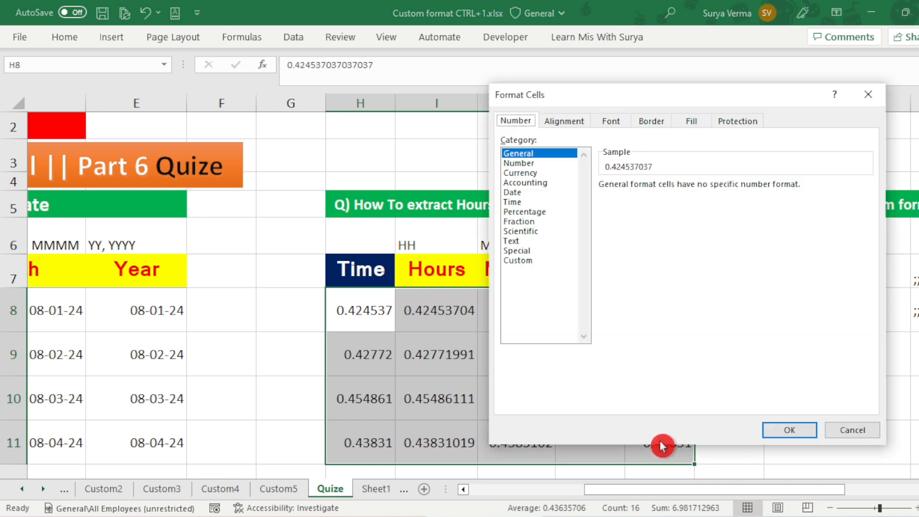
left_click(529, 206)
left_click(617, 256)
left_click(778, 430)
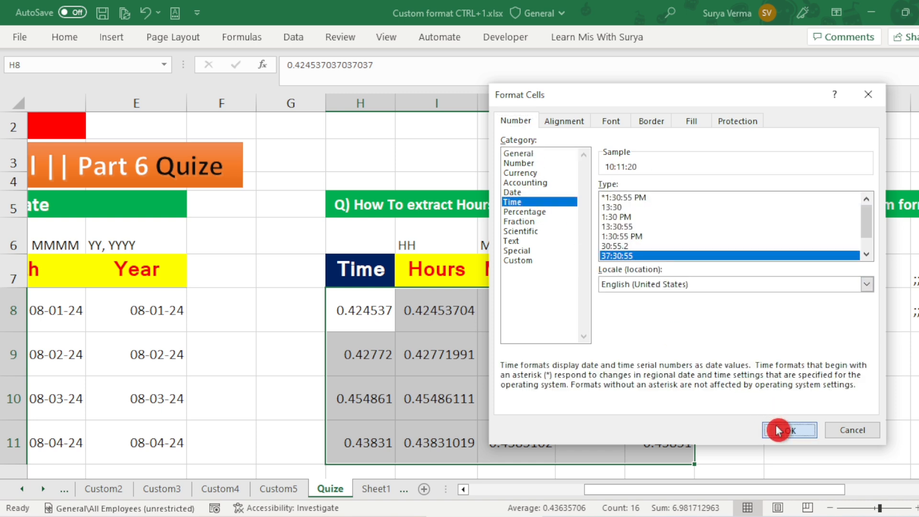
left_click(594, 342)
left_click_drag(764, 486, 874, 493)
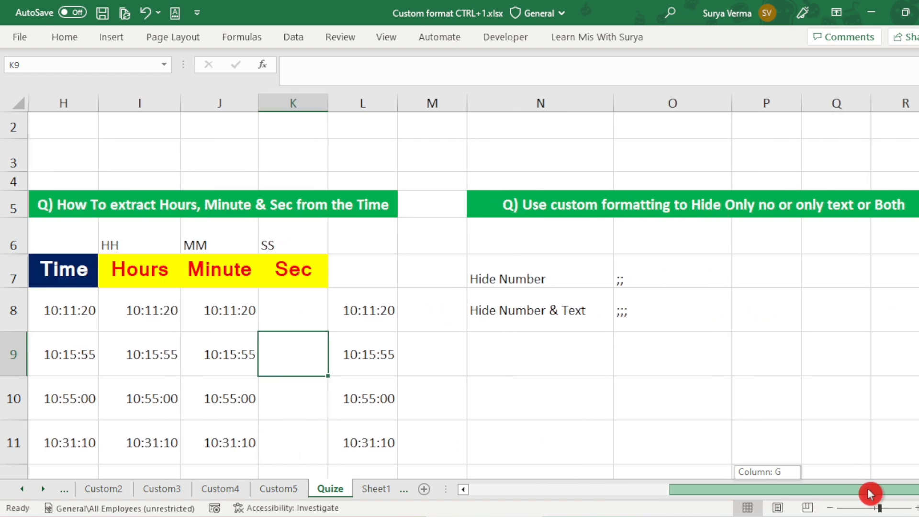
left_click_drag(864, 494, 596, 487)
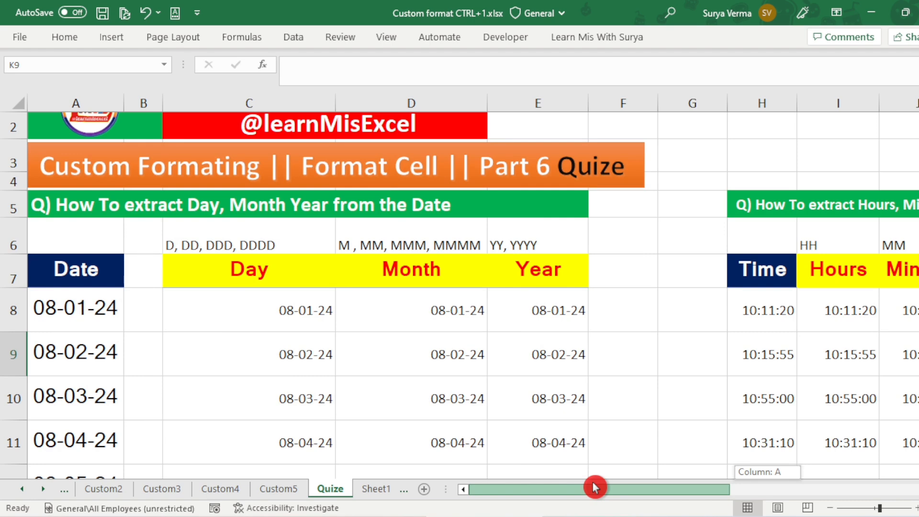
left_click_drag(596, 488, 786, 402)
Step: On Sheet1, apply the custom number format General;;; "Tumase na Ho Payega" to all cells
left_click(379, 489)
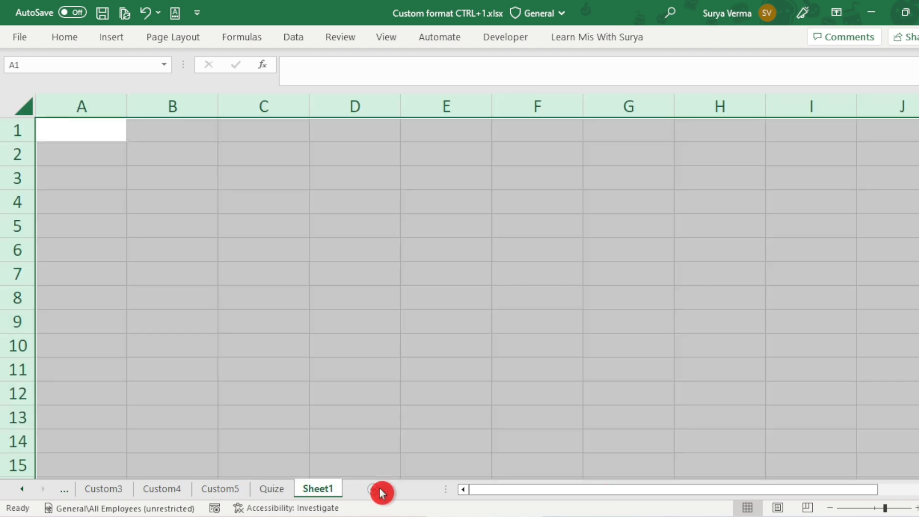
left_click(183, 216)
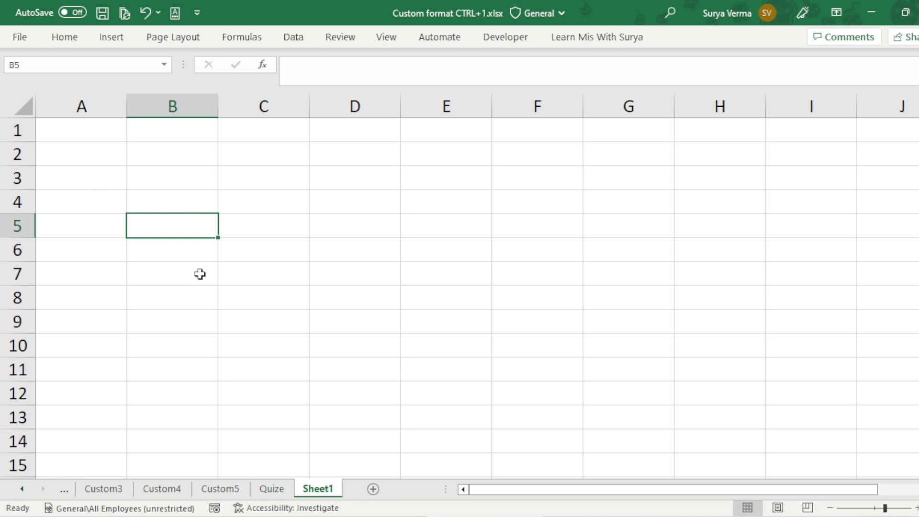
left_click(17, 105)
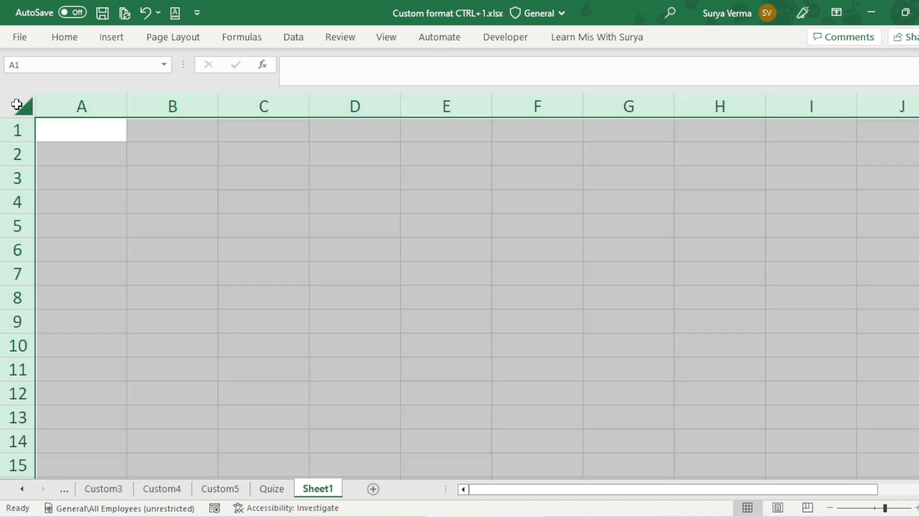
key("ctrl+1")
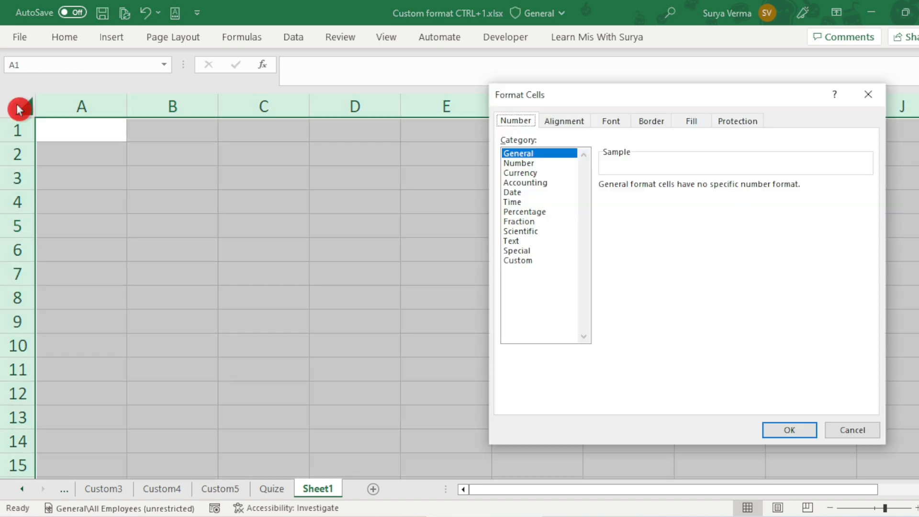
left_click(547, 263)
left_click(641, 197)
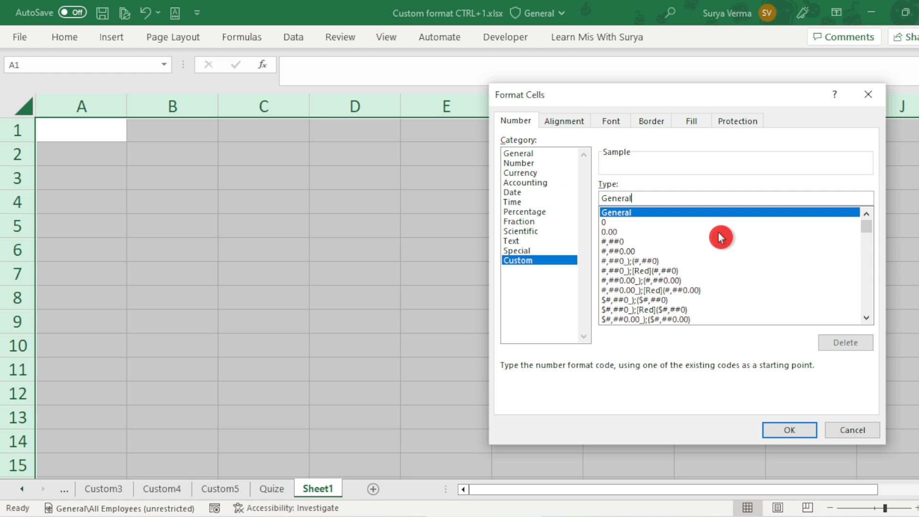
type(";;;")
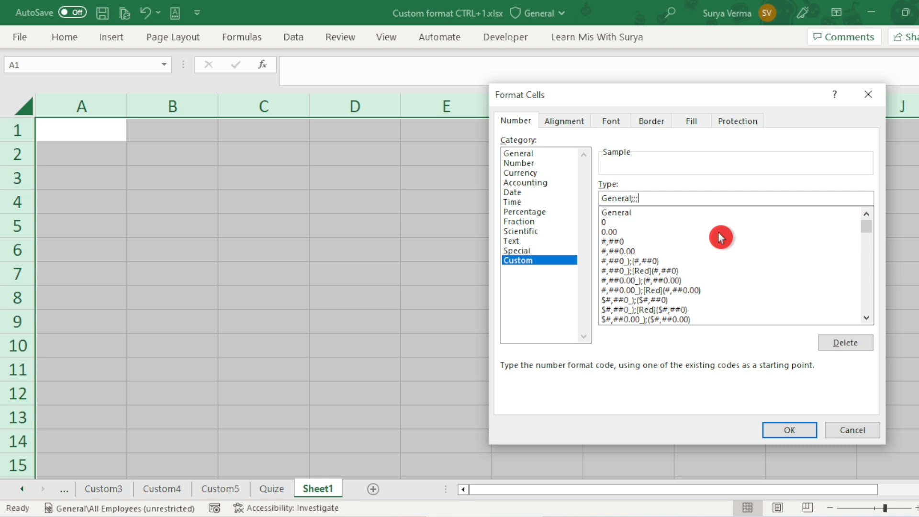
type(" \"Tumase na Ho")
type("Payega")
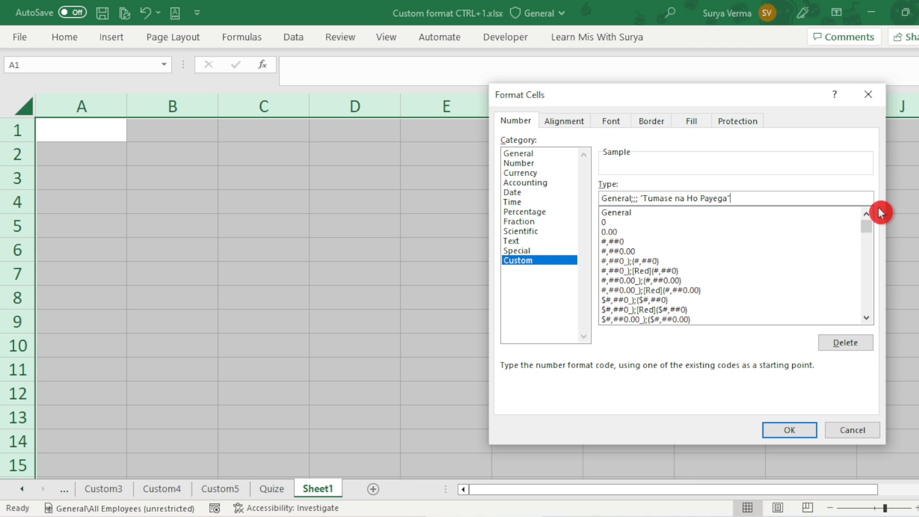
left_click(789, 429)
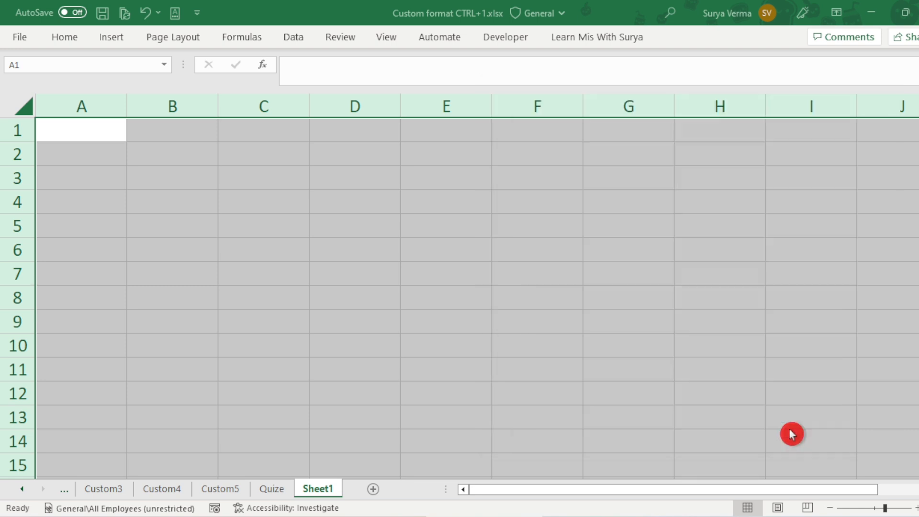
Step: Enter test text in scattered cells of Sheet1: sf in D5 and G9, sfsa in J4, and fs in H5
left_click(372, 230)
type("sf")
left_click(397, 302)
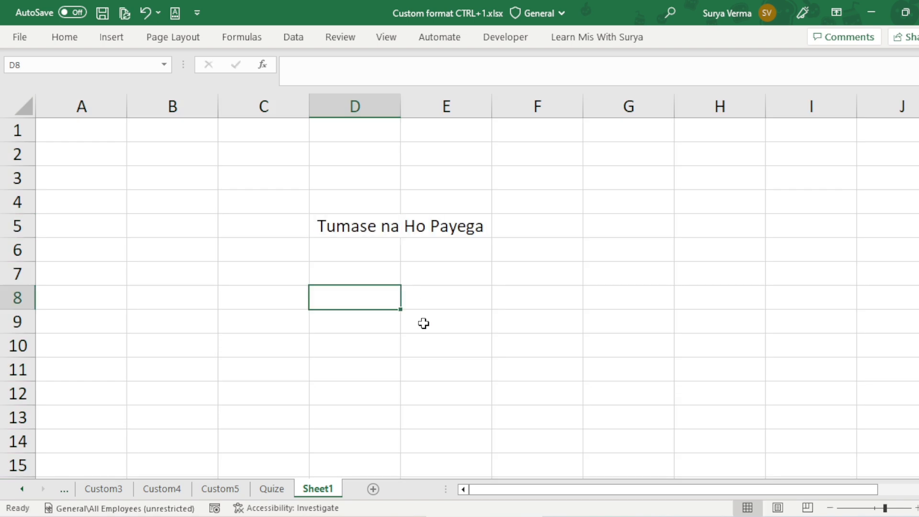
left_click(611, 318)
type("sf")
left_click(881, 297)
left_click(862, 201)
type("sfsa")
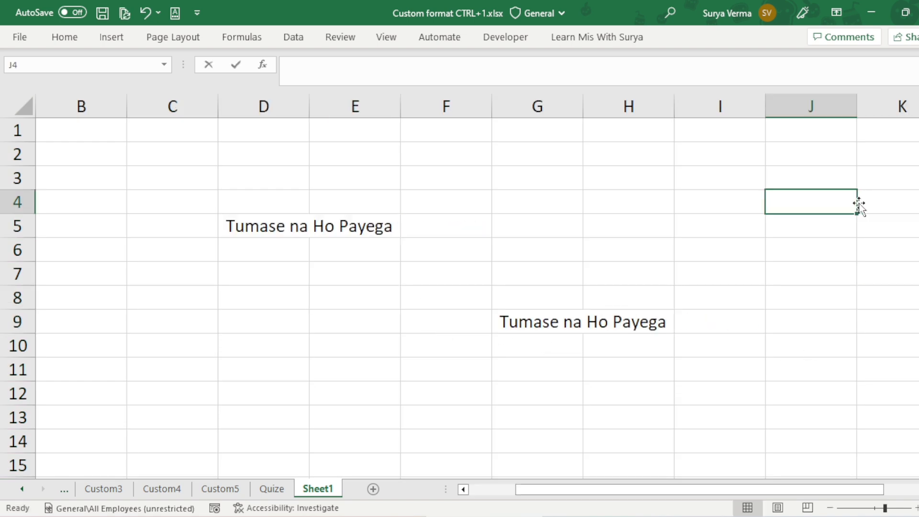
left_click(626, 152)
left_click(588, 220)
type("fs")
Step: Enter the test text fweafwa in cell J1048576 in the sheet's last row, and return to cell A1
left_click(814, 303)
key("ctrl+Down")
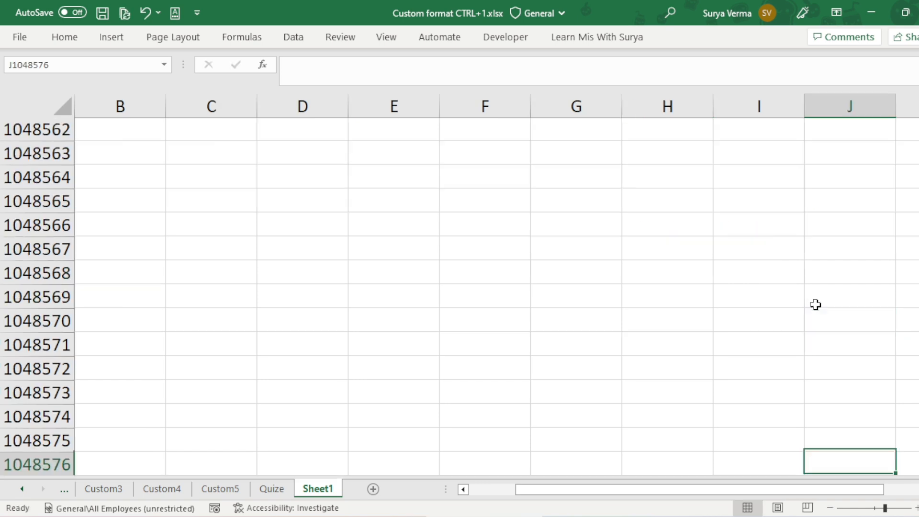
type("fweafwa")
left_click(768, 265)
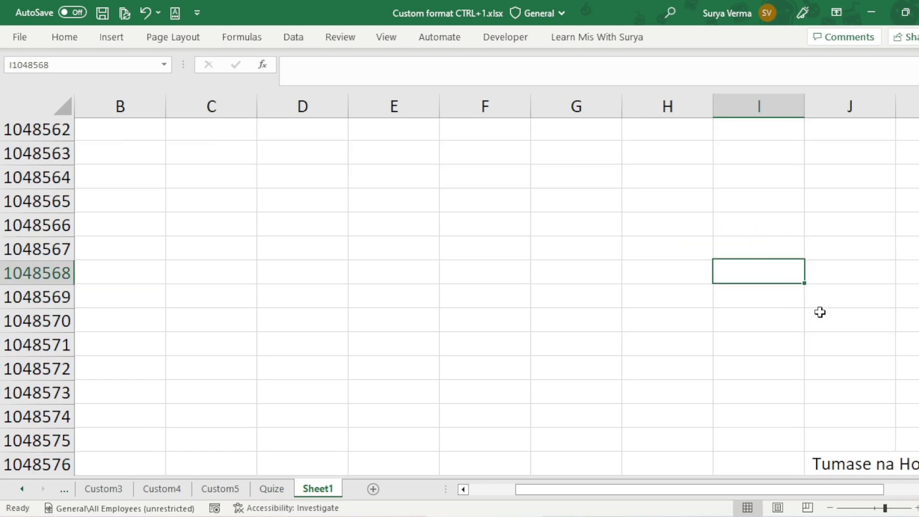
key("ctrl+Up")
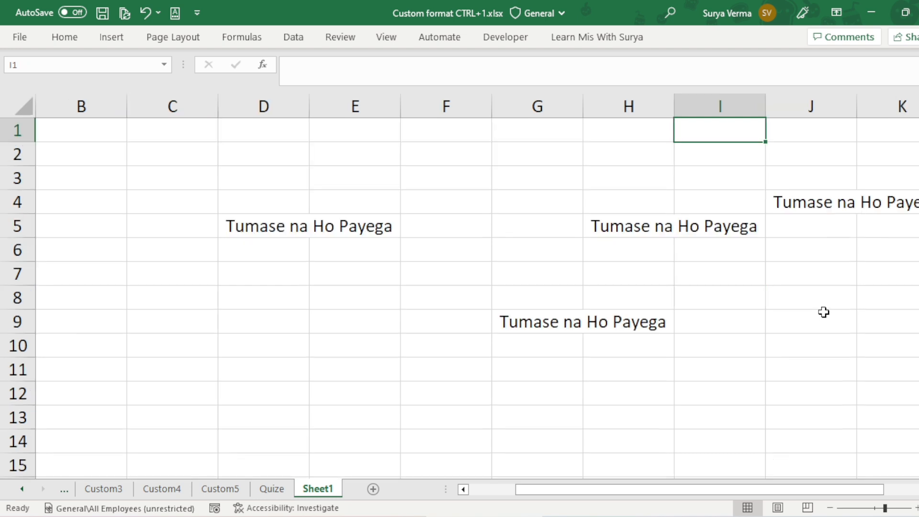
key("ctrl+Left")
key("Down")
key("Up")
key("Right")
key("Left")
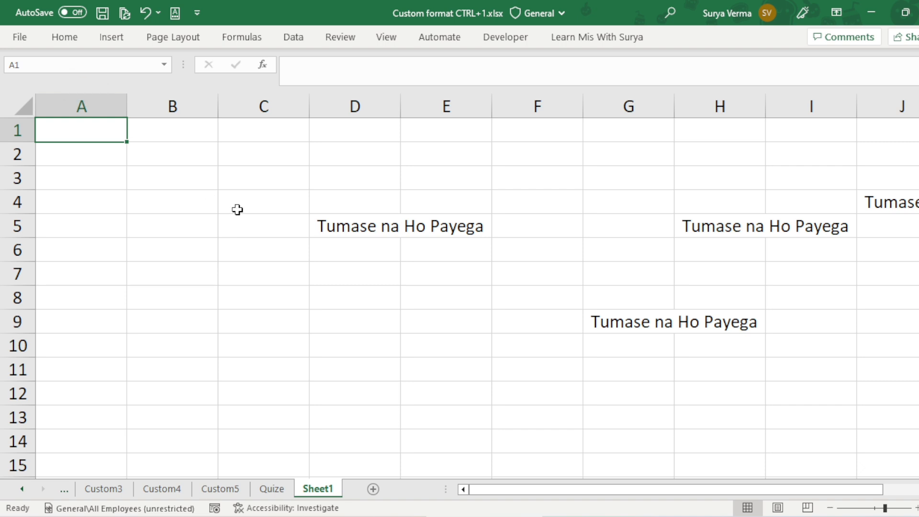
Step: Reset the number format of all Sheet1 cells to General, removing the custom text message from the format code
left_click(19, 106)
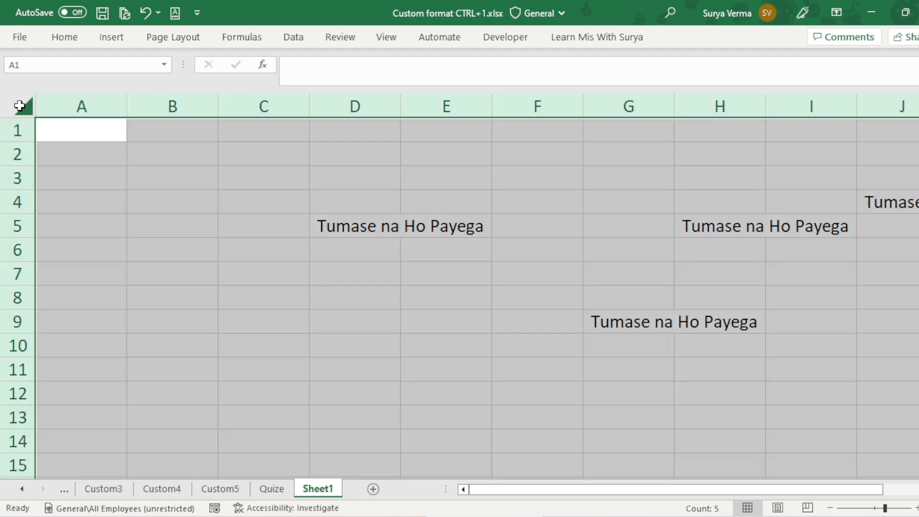
key("ctrl+1")
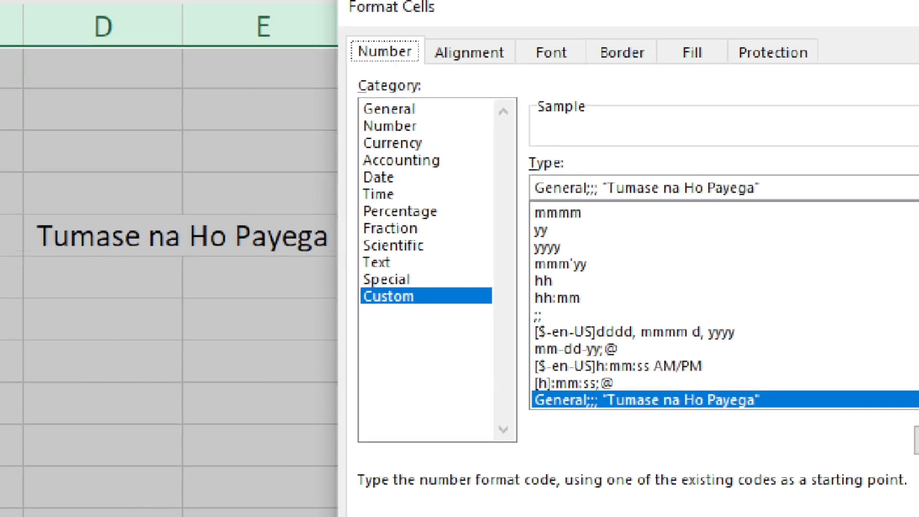
left_click_drag(501, 181, 743, 181)
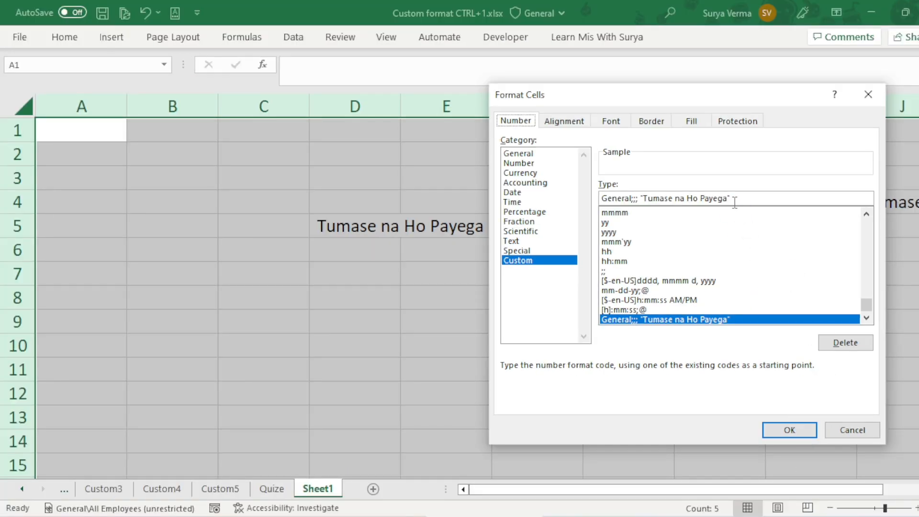
left_click(737, 198)
left_click_drag(731, 198, 632, 205)
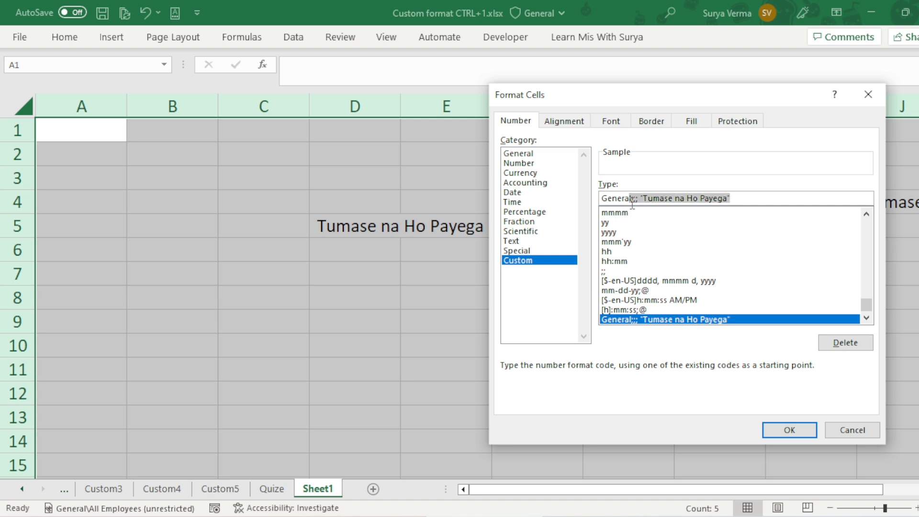
key("BackSpace")
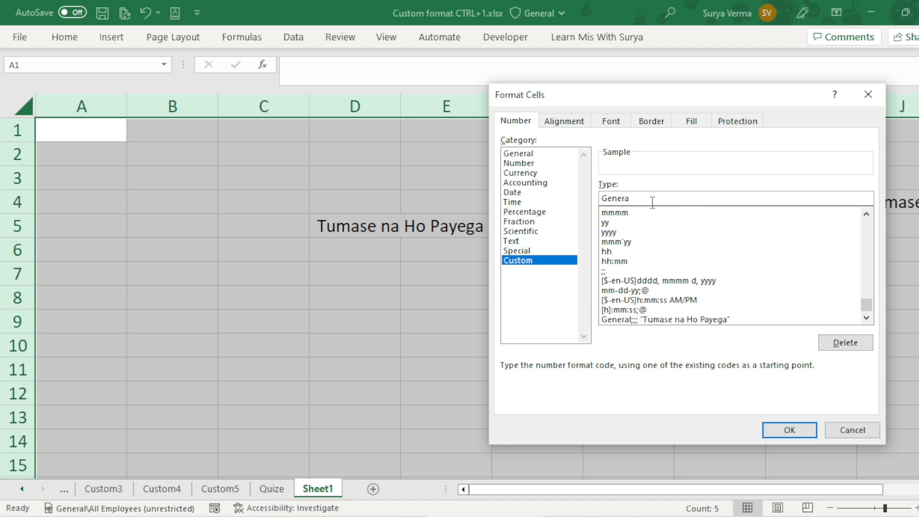
type("l")
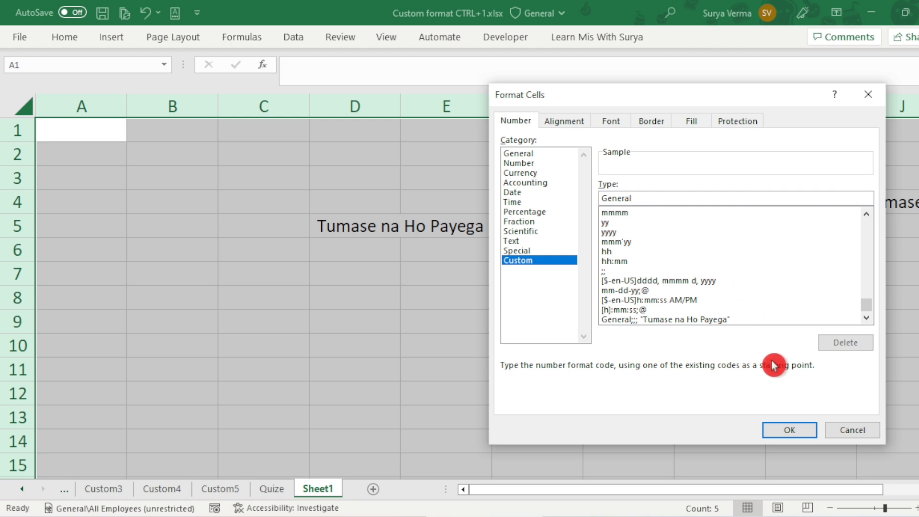
left_click(790, 429)
left_click(289, 218)
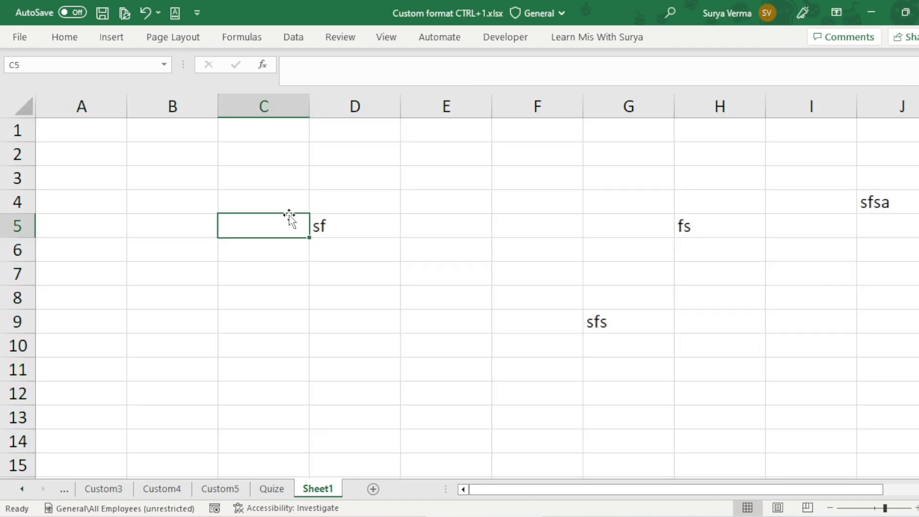
Step: Enter test values on Sheet1 to check the format: wrfw in C2, wef in D4, and 242 in B4
left_click(221, 153)
type("wrfw")
left_click(387, 198)
type("wef")
left_click(165, 211)
type("242")
left_click(345, 306)
left_click(588, 490)
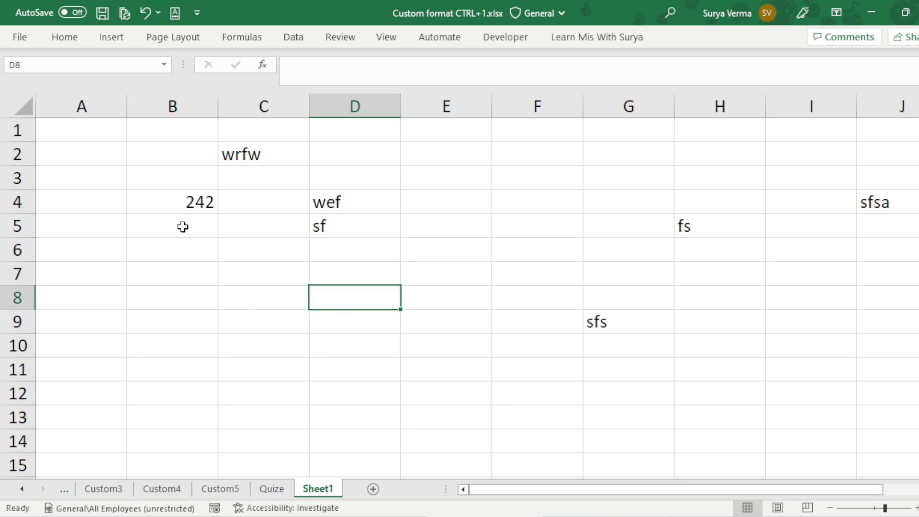
Step: Switch to the Quize sheet and review the format codes beside Hide Number and Hide Number & Text
left_click(273, 489)
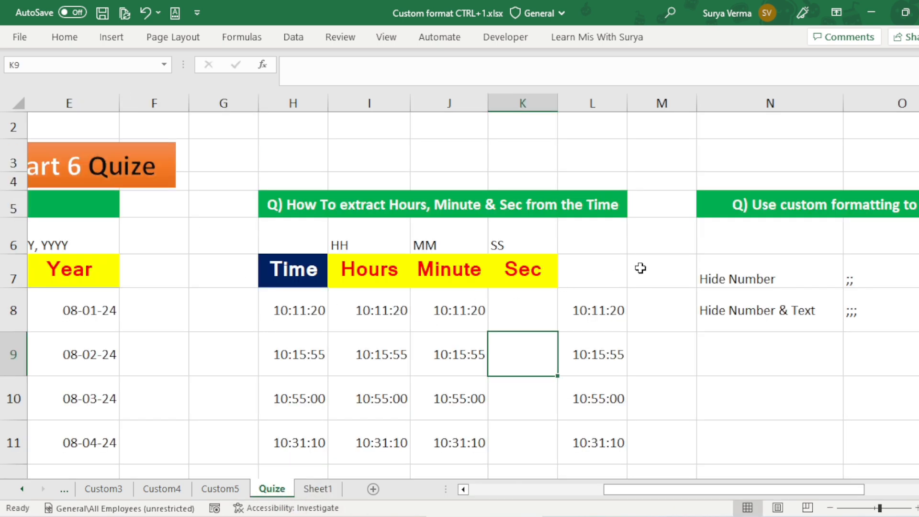
left_click(734, 203)
left_click(736, 285)
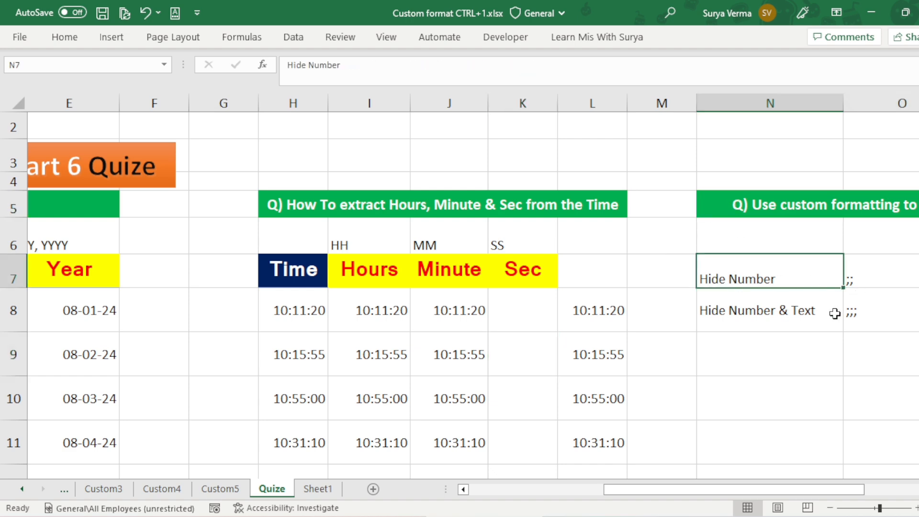
left_click(832, 311)
left_click(860, 310)
key("Left")
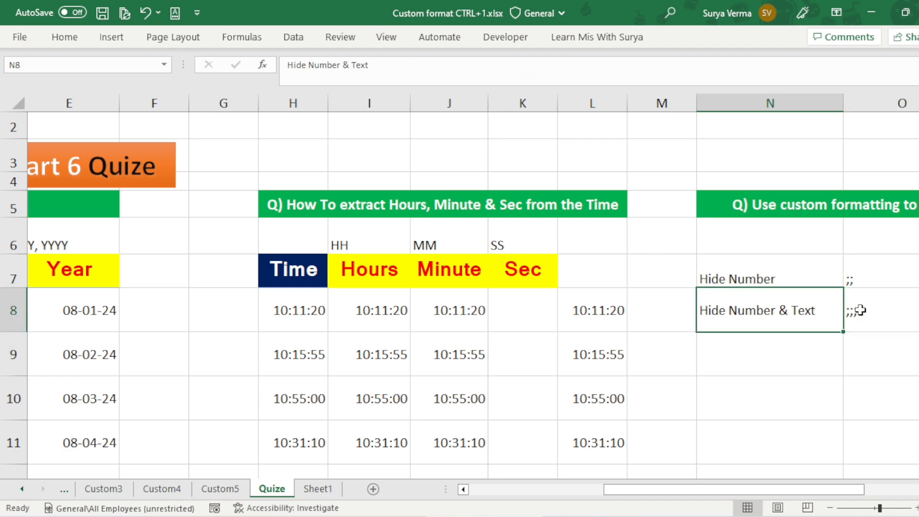
Step: Go back to the start of the Quize sheet and look over its title and the date extraction question
key("Home")
key("Up")
key("Up")
key("Up")
key("Up")
key("Up")
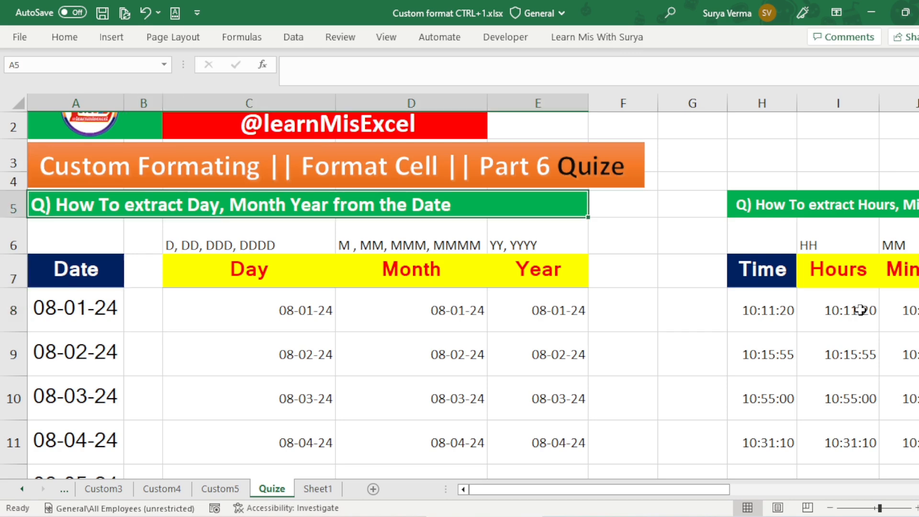
key("Right")
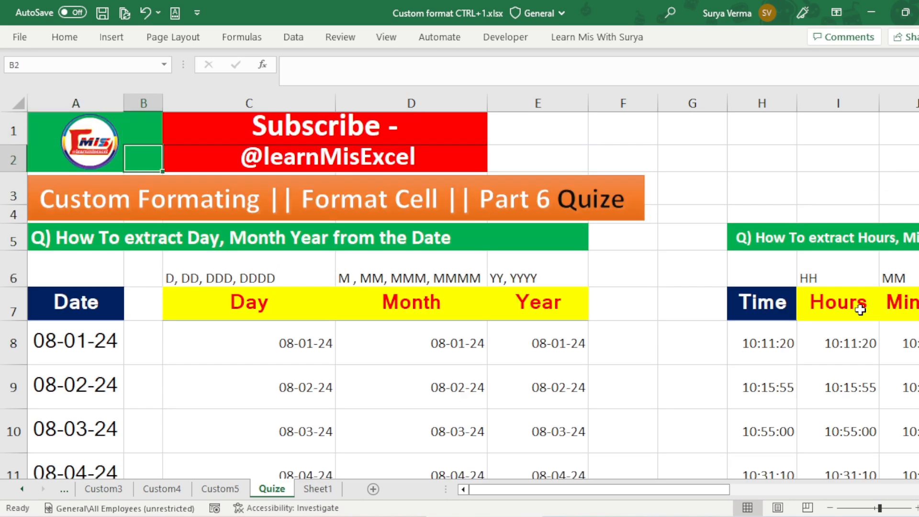
key("Up")
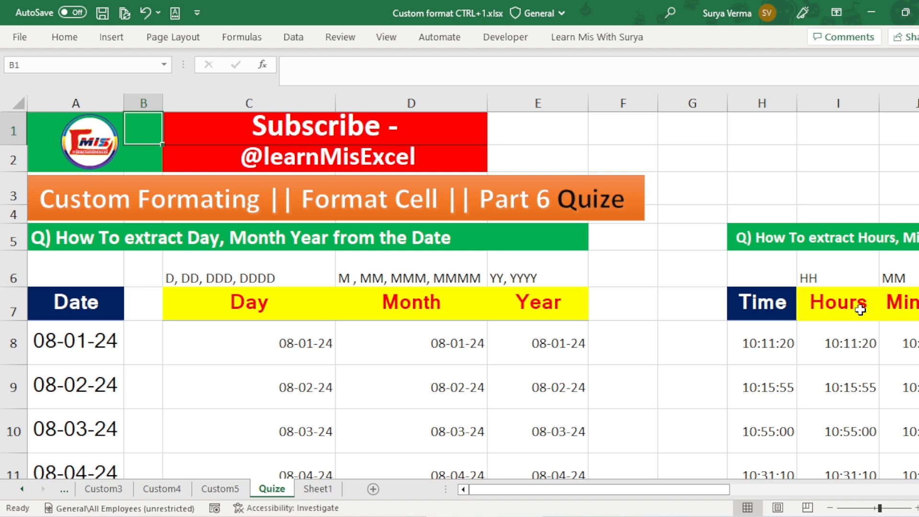
key("Left")
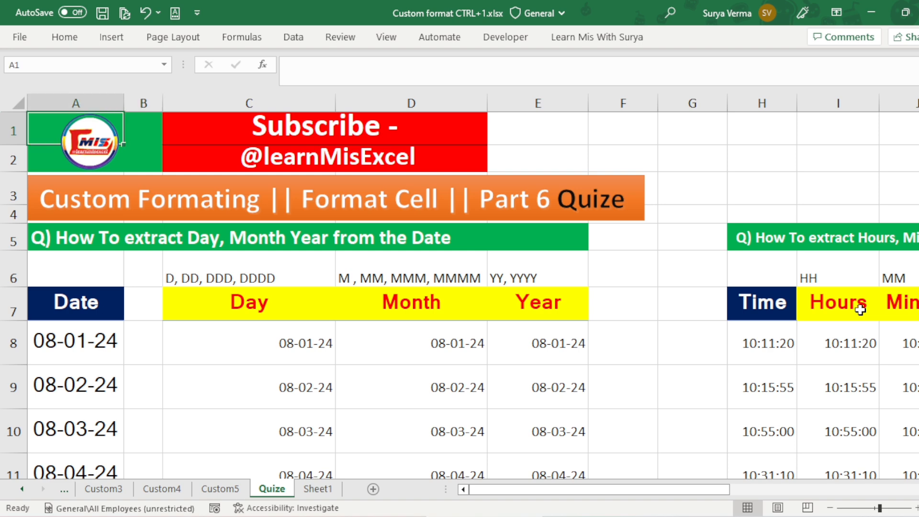
key("Down")
key("Down")
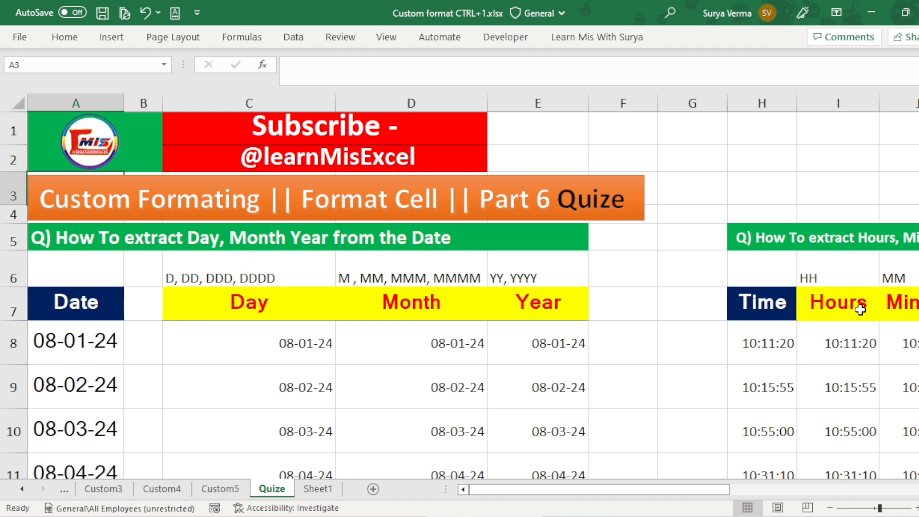